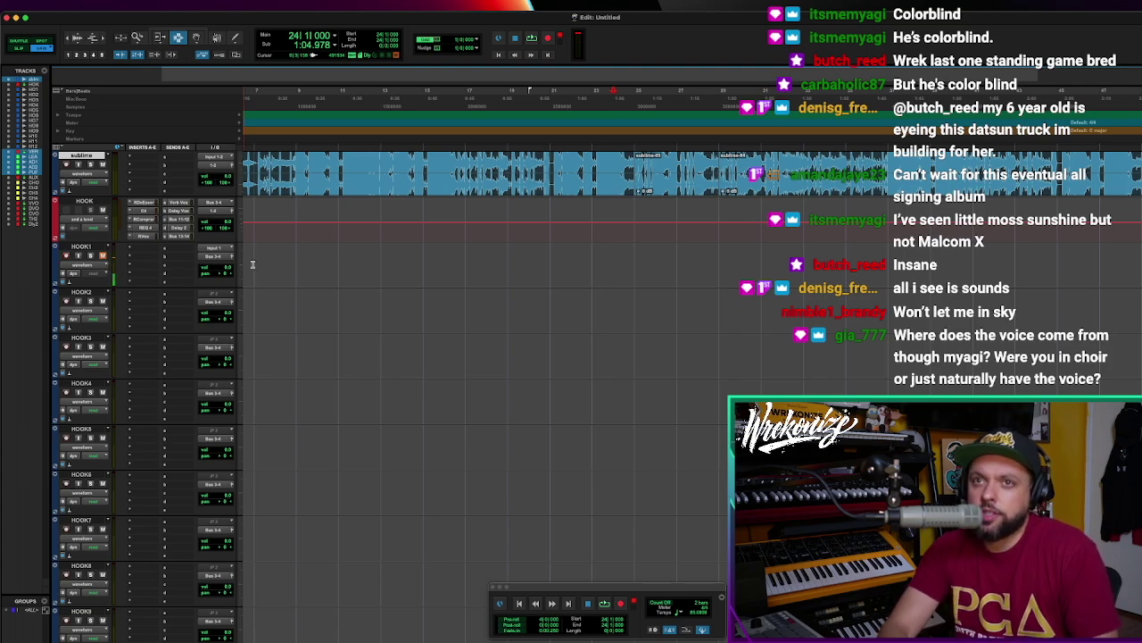
Record vocal takes over the beat on the record-armed HOOK1 track, starting at bar 24
{"action": "key", "text": "space"}
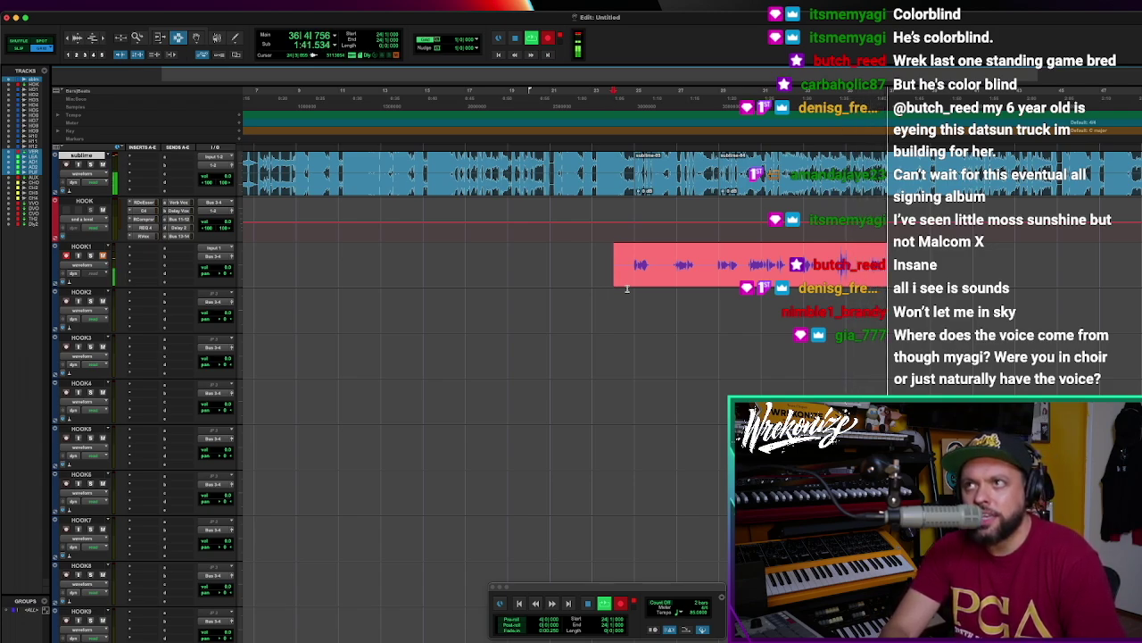
{"action": "key", "text": "super+period"}
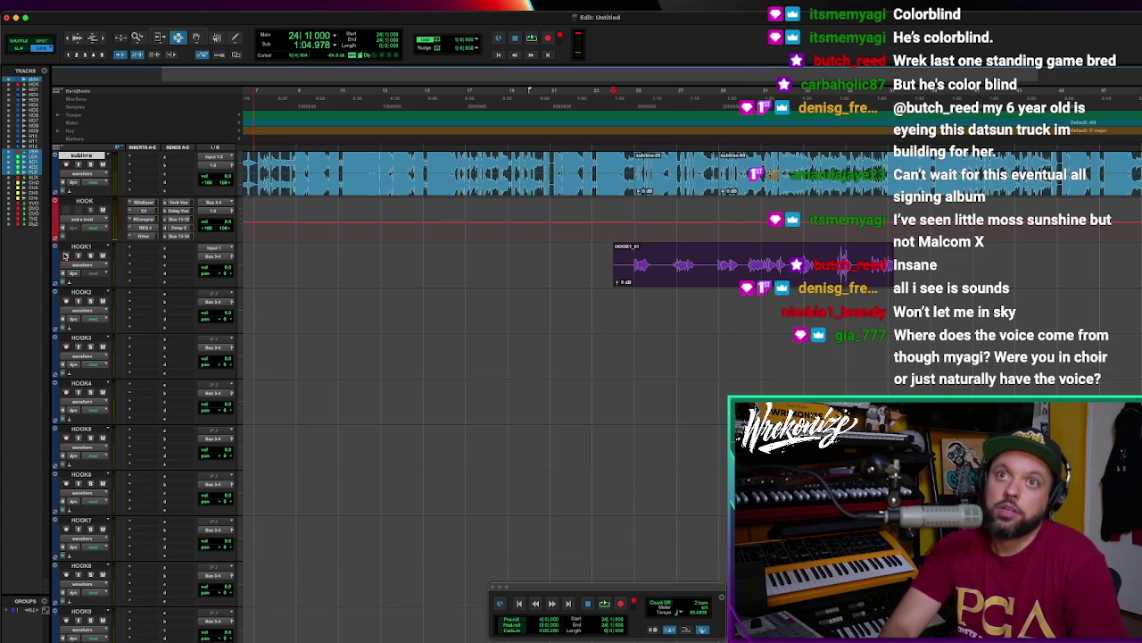
{"action": "key", "text": "space"}
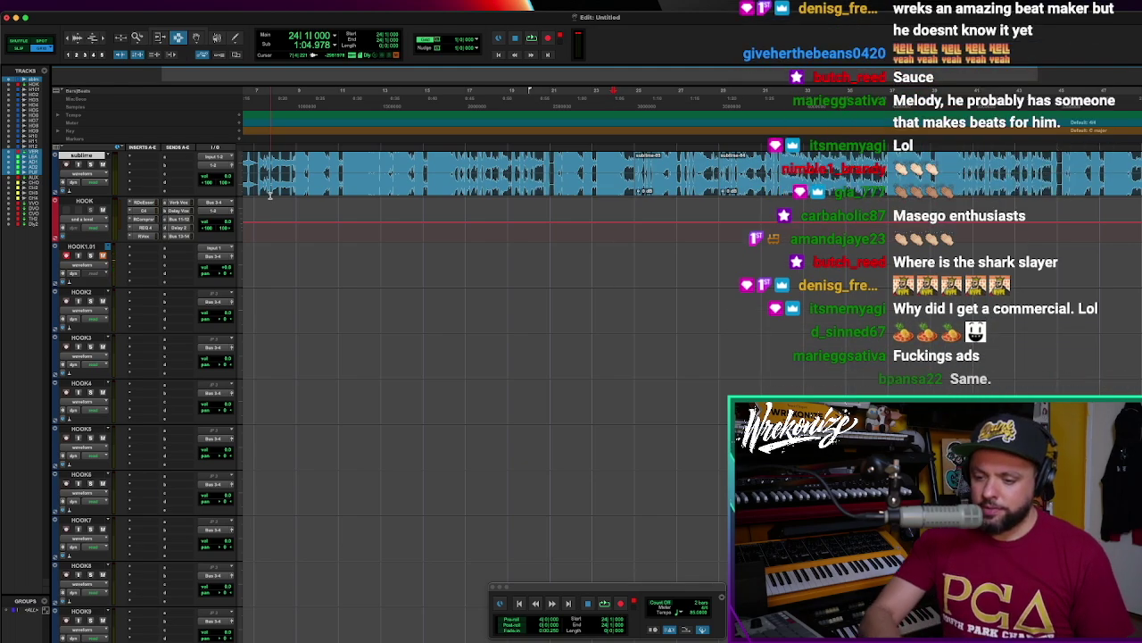
{"action": "key", "text": "super+space"}
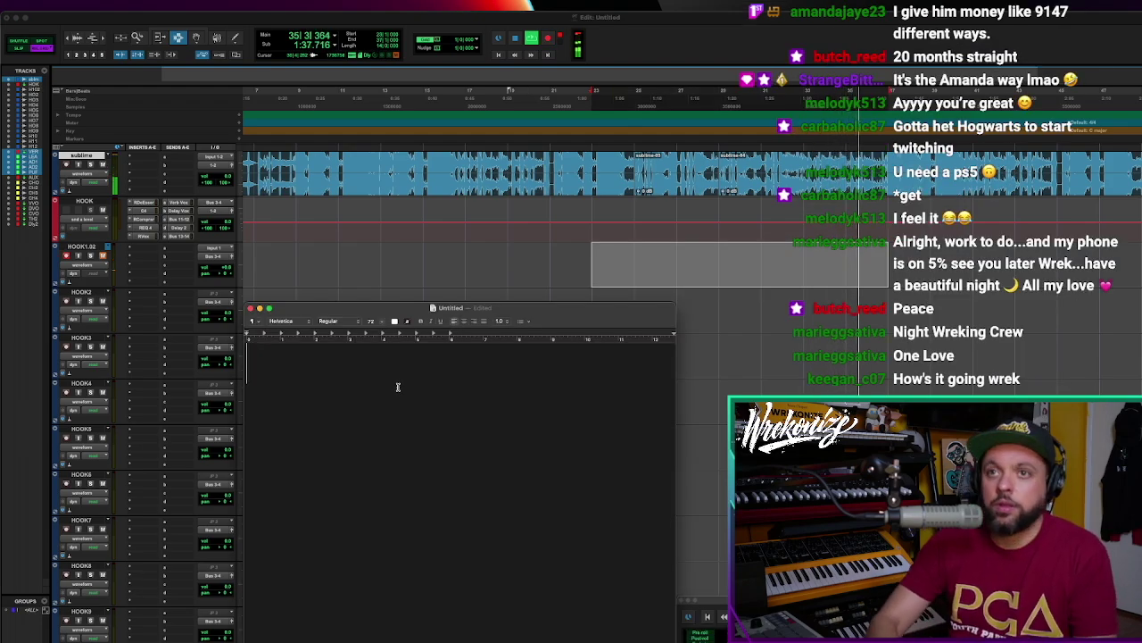
Write the first lyric line "Sitting here late night sippin' and I'm thinking bout you" in the blank text document
{"action": "type", "text": "Si"}
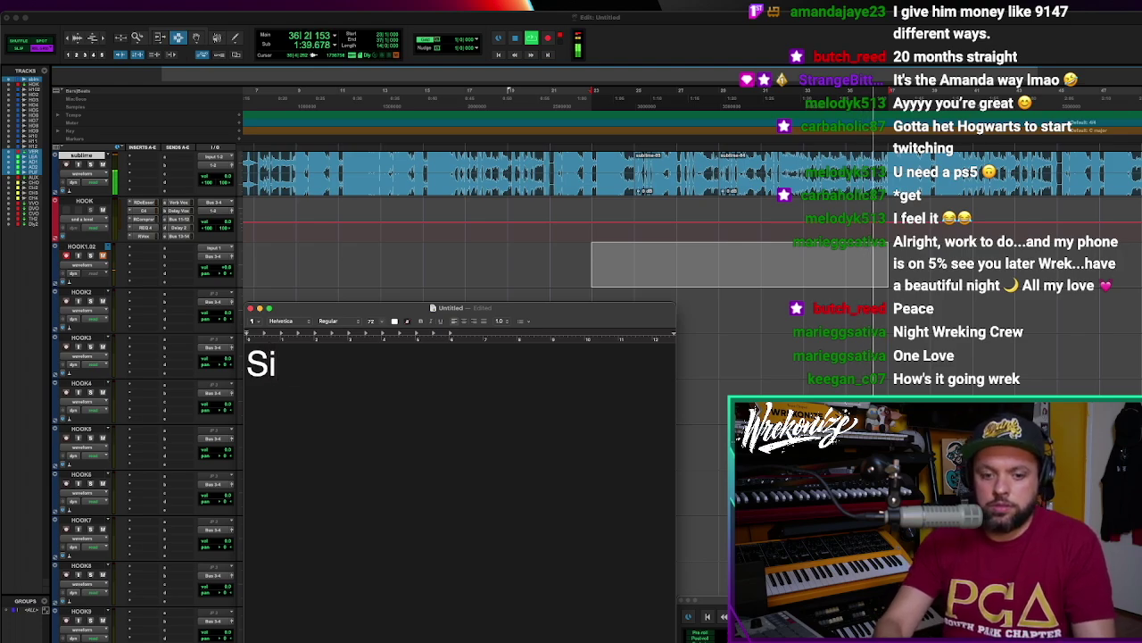
{"action": "key", "text": "BackSpace"}
{"action": "key", "text": "BackSpace"}
{"action": "type", "text": "Sitti"}
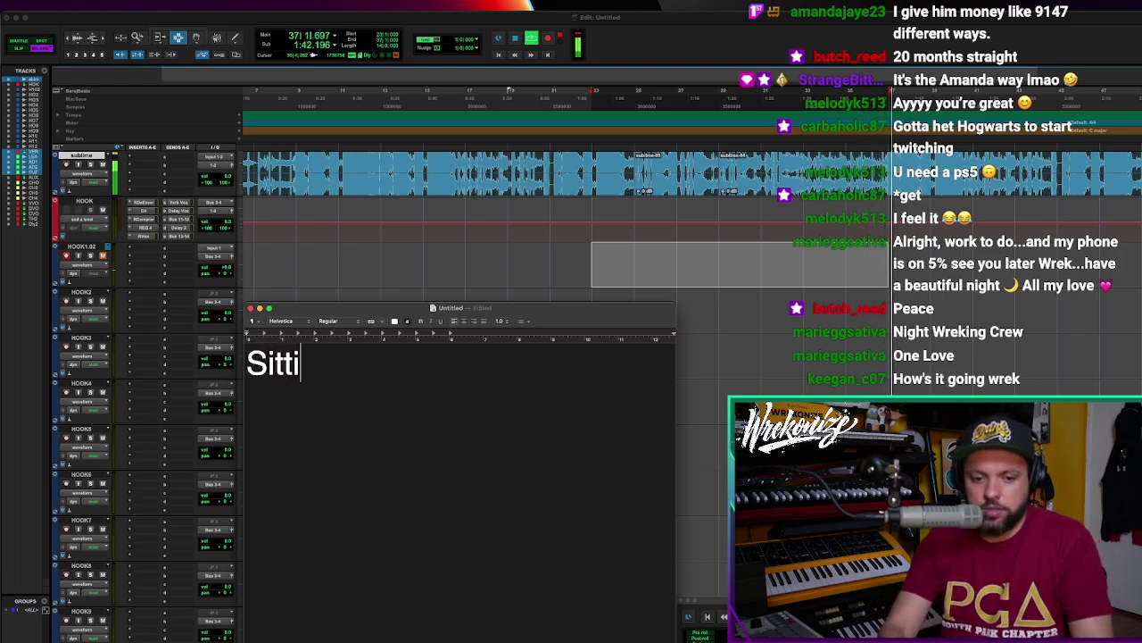
{"action": "key", "text": "BackSpace"}
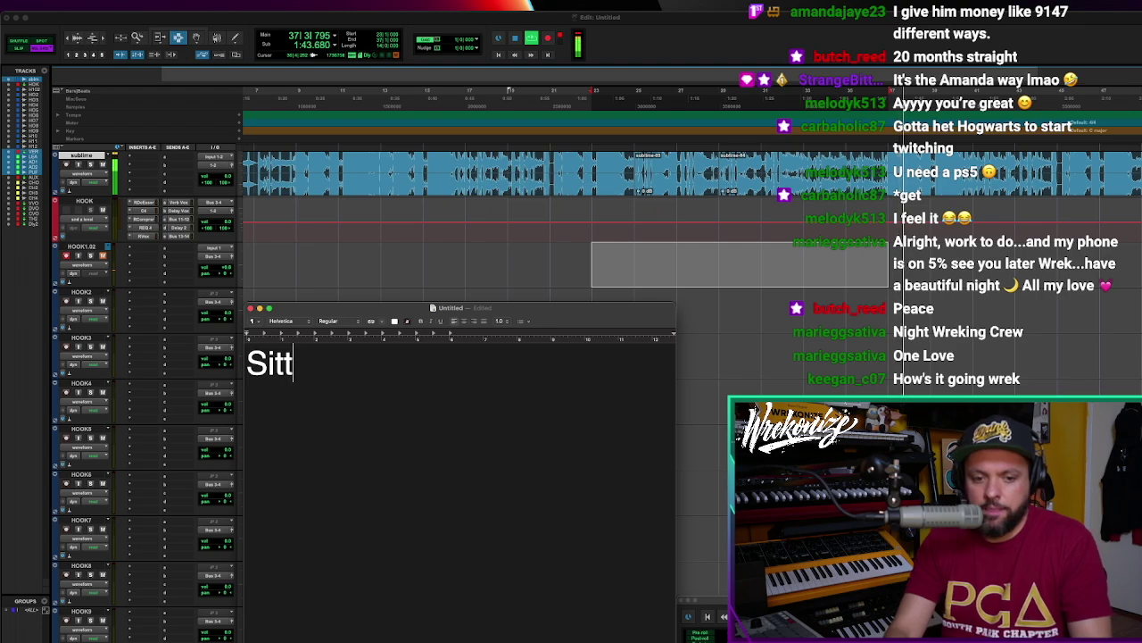
{"action": "type", "text": "ing here"}
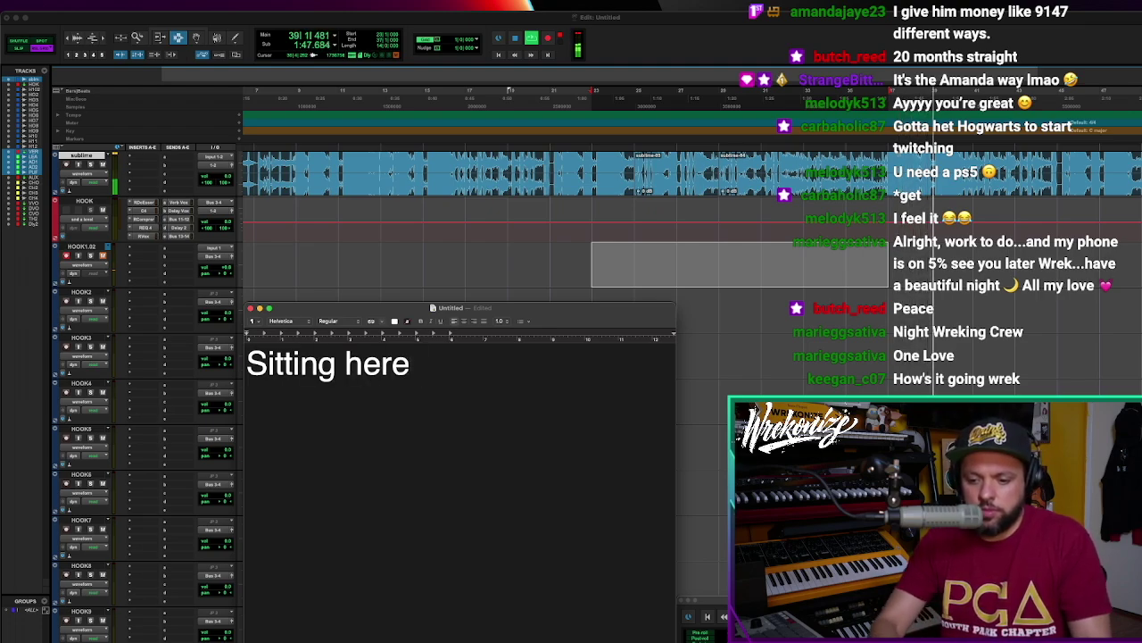
{"action": "left_click", "coordinate": [632, 48]}
{"action": "left_click", "coordinate": [268, 2]}
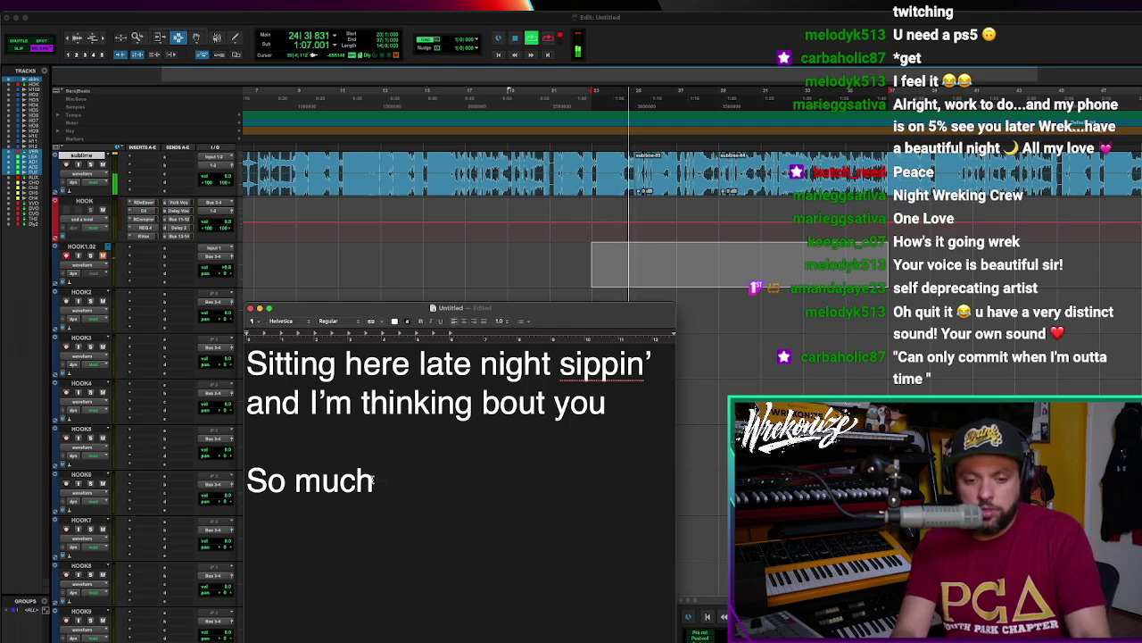
Remove "So much" and write the second lyric line as "I just feel lost I don't what I'm gonna do"
{"action": "key", "text": "super+z"}
{"action": "type", "text": "I just"}
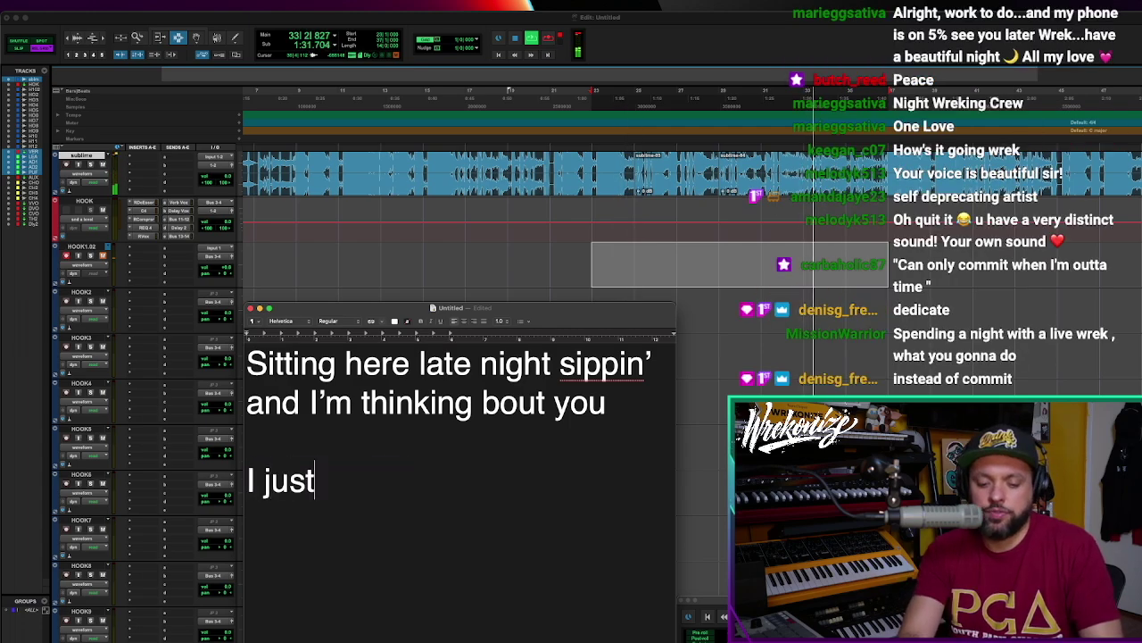
{"action": "type", "text": " feel lost"}
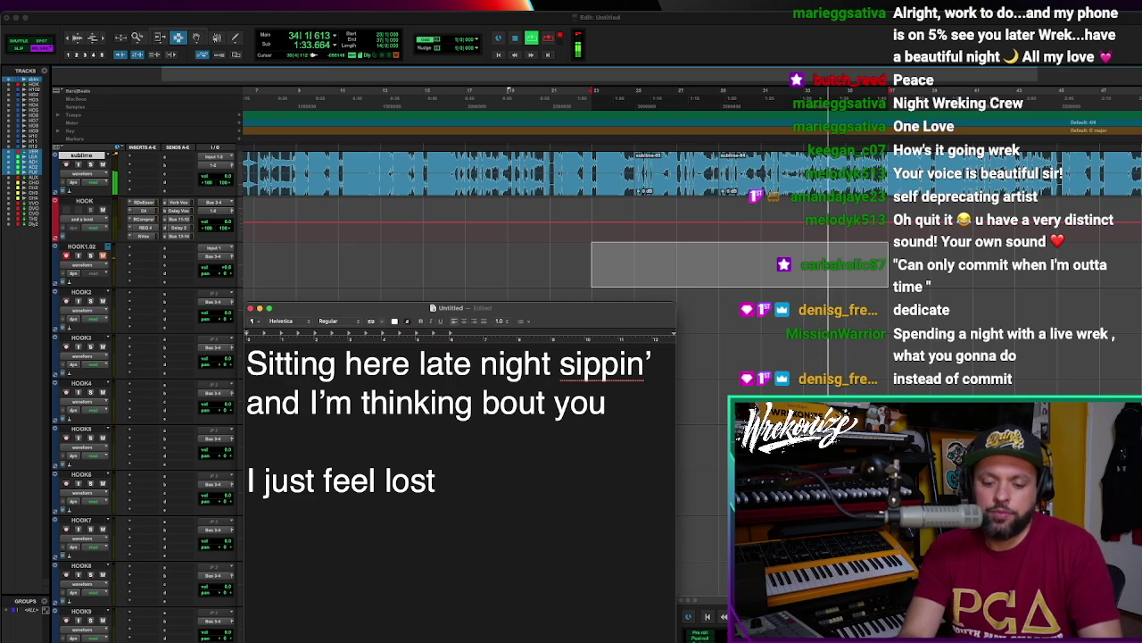
{"action": "type", "text": " i don't what i'm"}
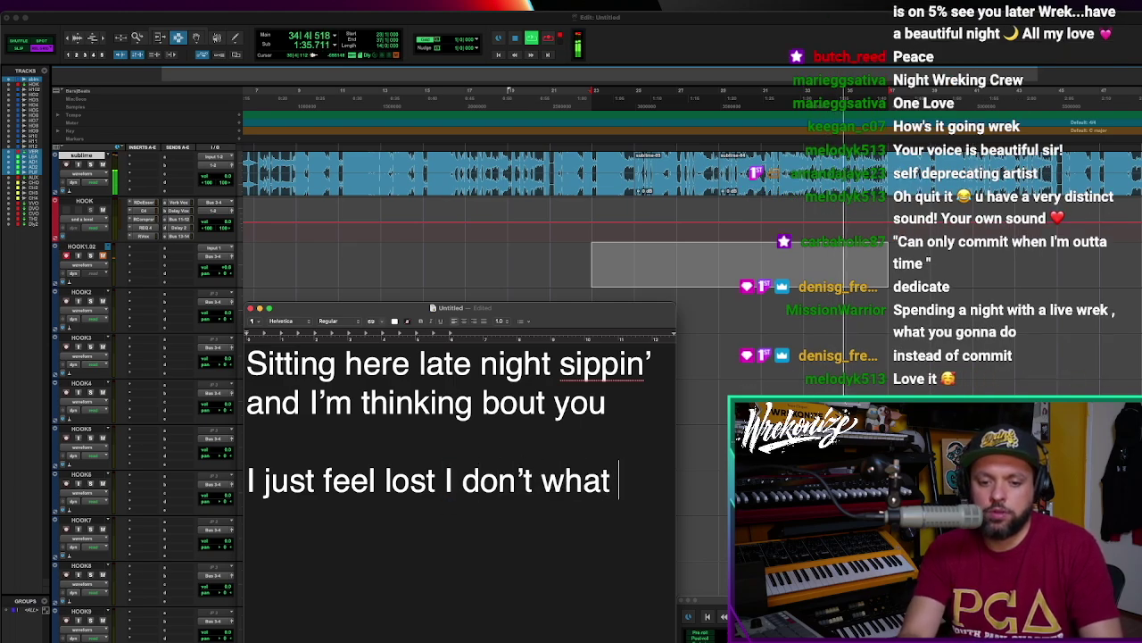
{"action": "type", "text": " gonna do"}
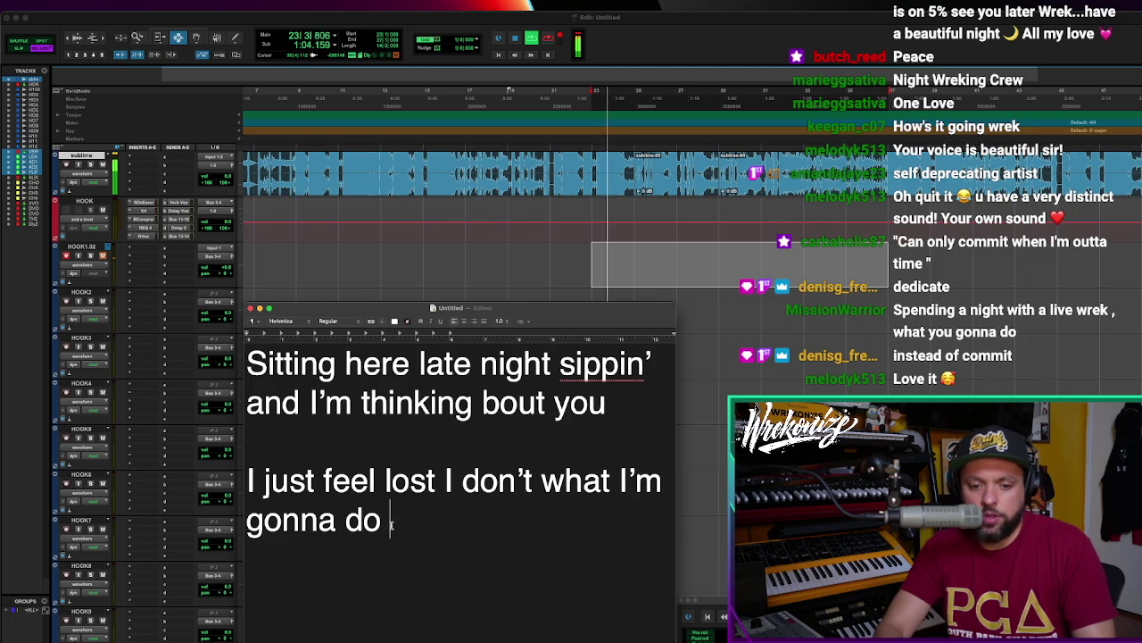
Change the second line's ending after "I just feel lost I" to "got things that's on my mind" and start a third line with "So"
{"action": "left_click_drag", "start_coordinate": [390, 524], "coordinate": [350, 523]}
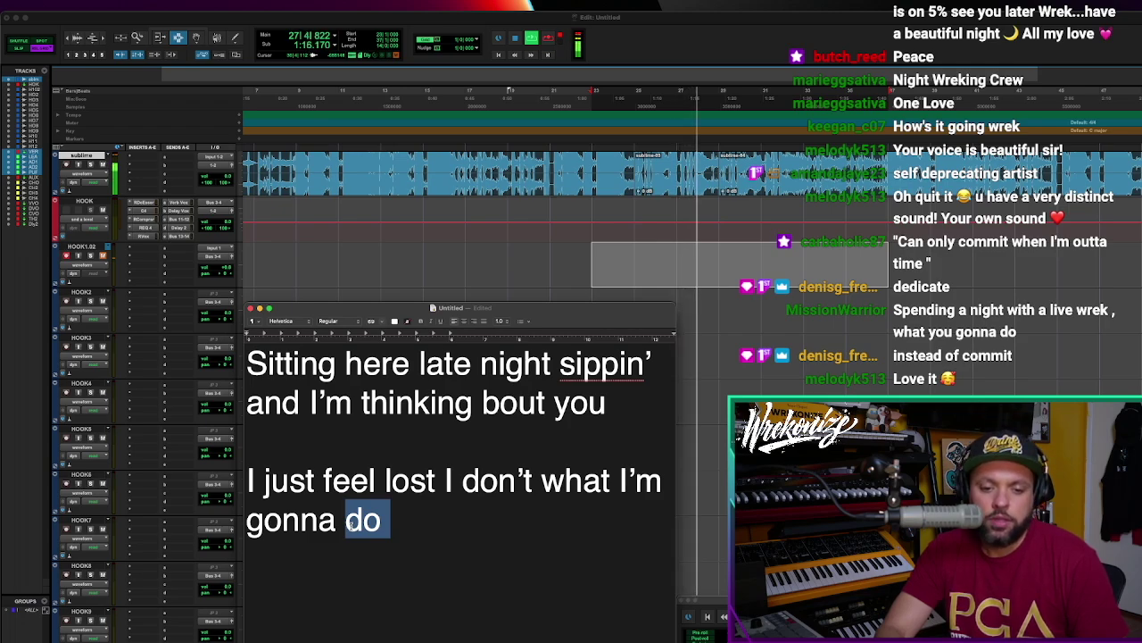
{"action": "left_click", "coordinate": [393, 511]}
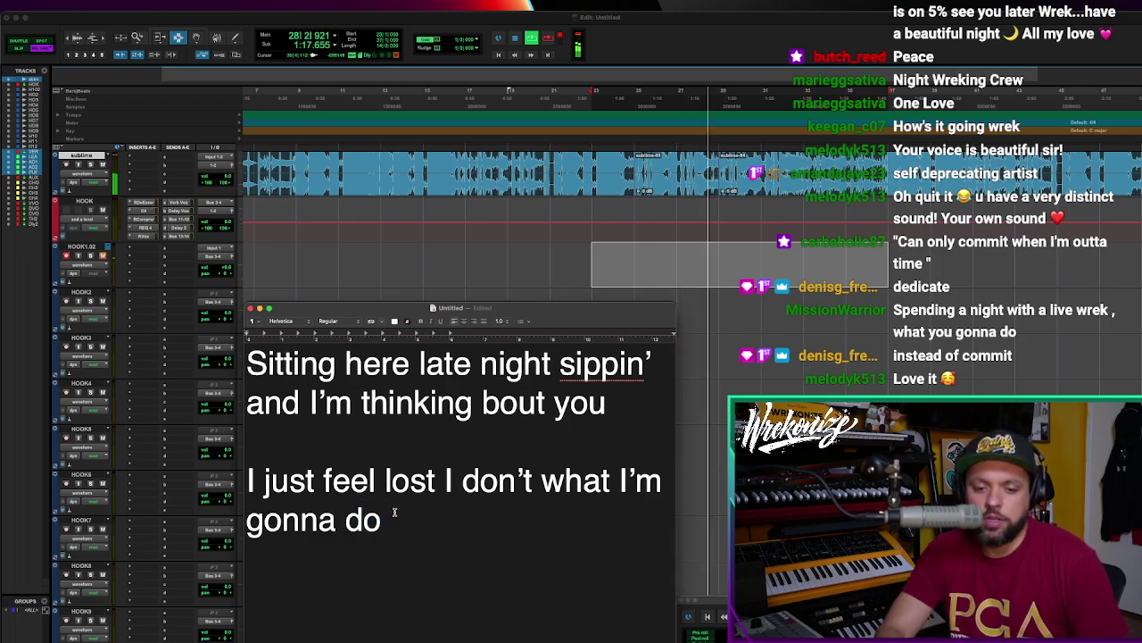
{"action": "left_click", "coordinate": [441, 481], "text": "shift"}
{"action": "key", "text": "BackSpace"}
{"action": "type", "text": "got"}
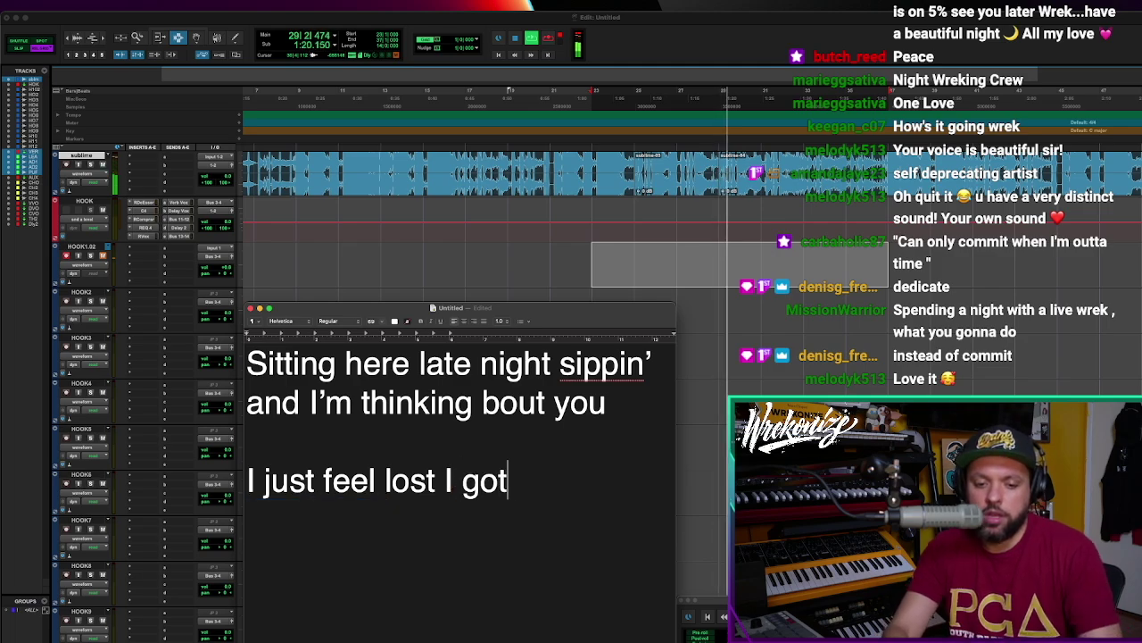
{"action": "type", "text": " things that's on my mind"}
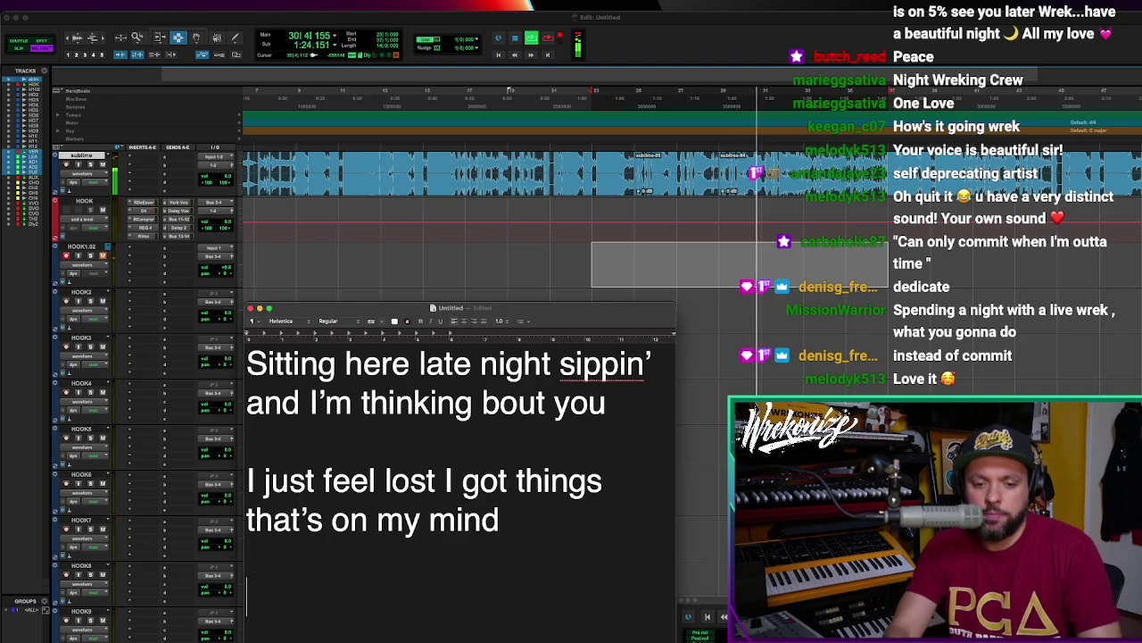
{"action": "key", "text": "Return"}
{"action": "key", "text": "Return"}
{"action": "type", "text": "So"}
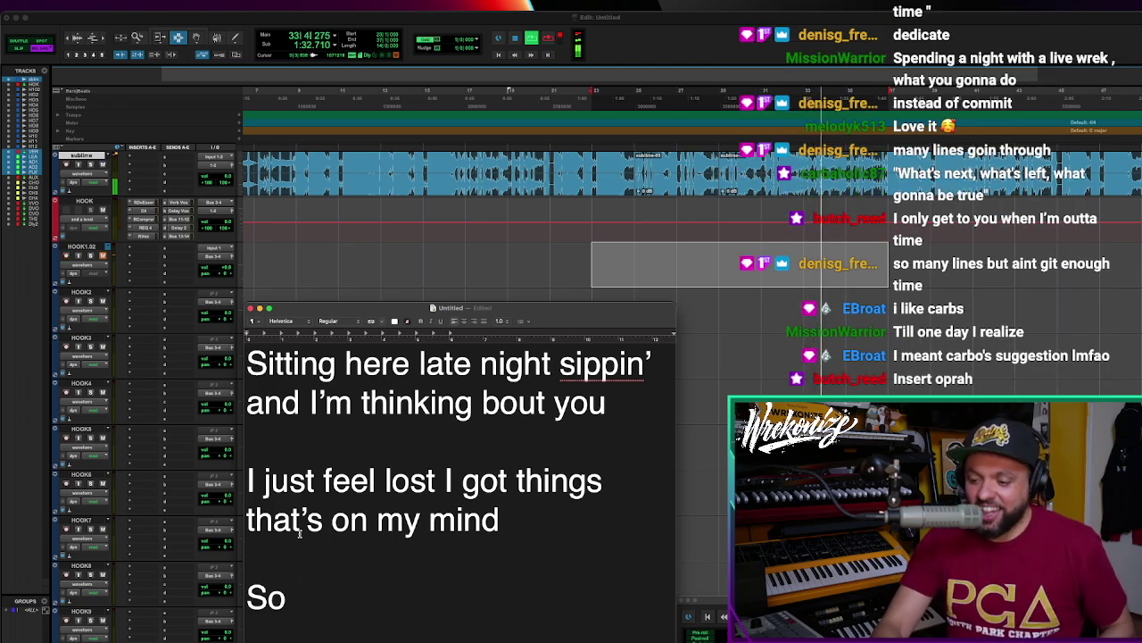
Switch to Pro Tools, restart the looped beat from bar 23, and return to the lyrics document
{"action": "key", "text": "super+Tab"}
{"action": "key", "text": "space"}
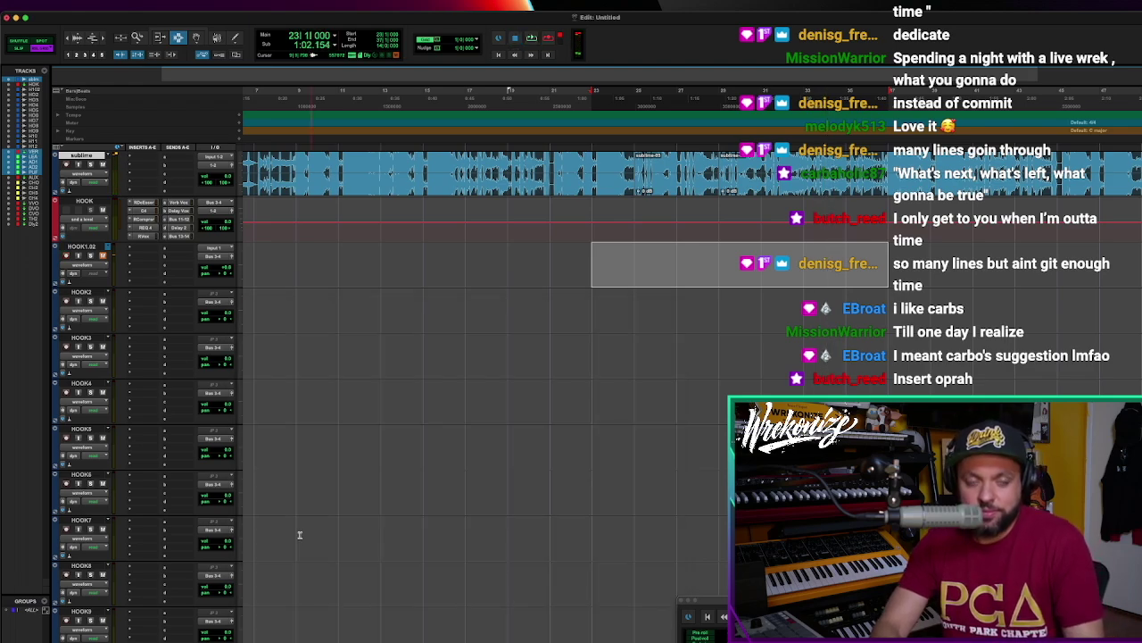
{"action": "key", "text": "space"}
{"action": "key", "text": "super+Tab"}
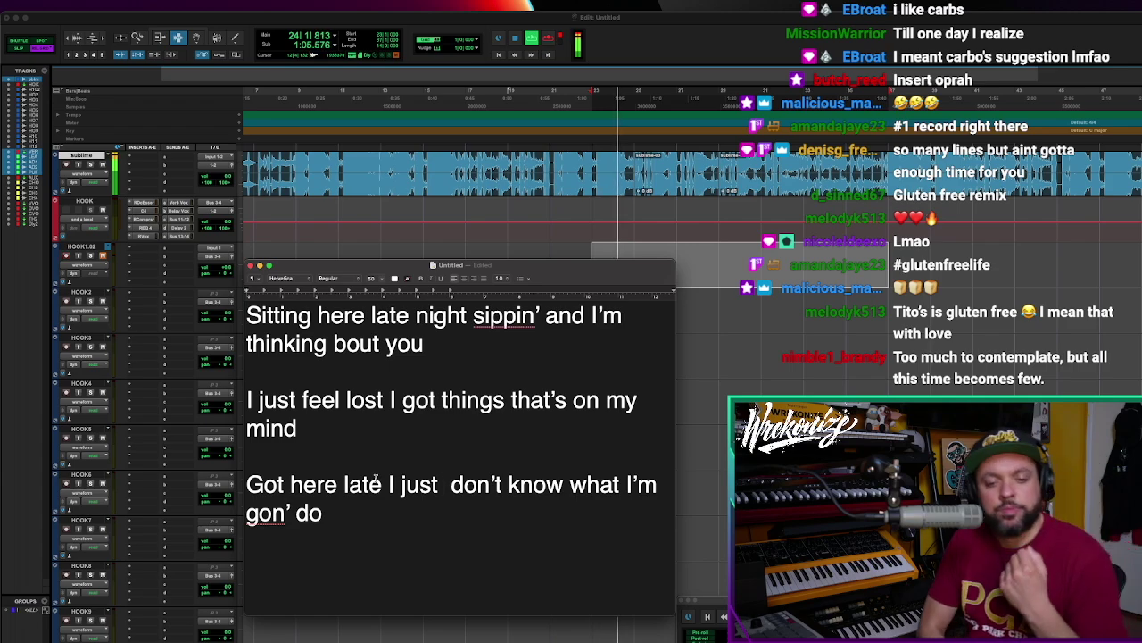
Stop the beat, check the third lyric line around "I just", and replay the loop in Pro Tools with the lyrics in view
{"action": "key", "text": "super+Tab"}
{"action": "key", "text": "space"}
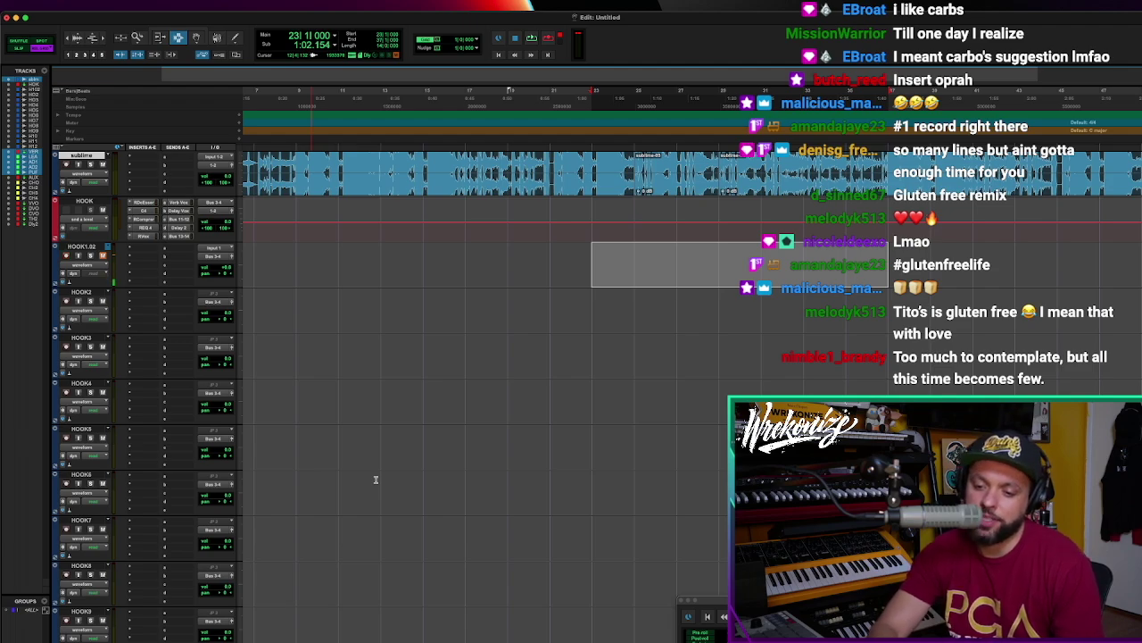
{"action": "key", "text": "super+Tab"}
{"action": "key", "text": "BackSpace"}
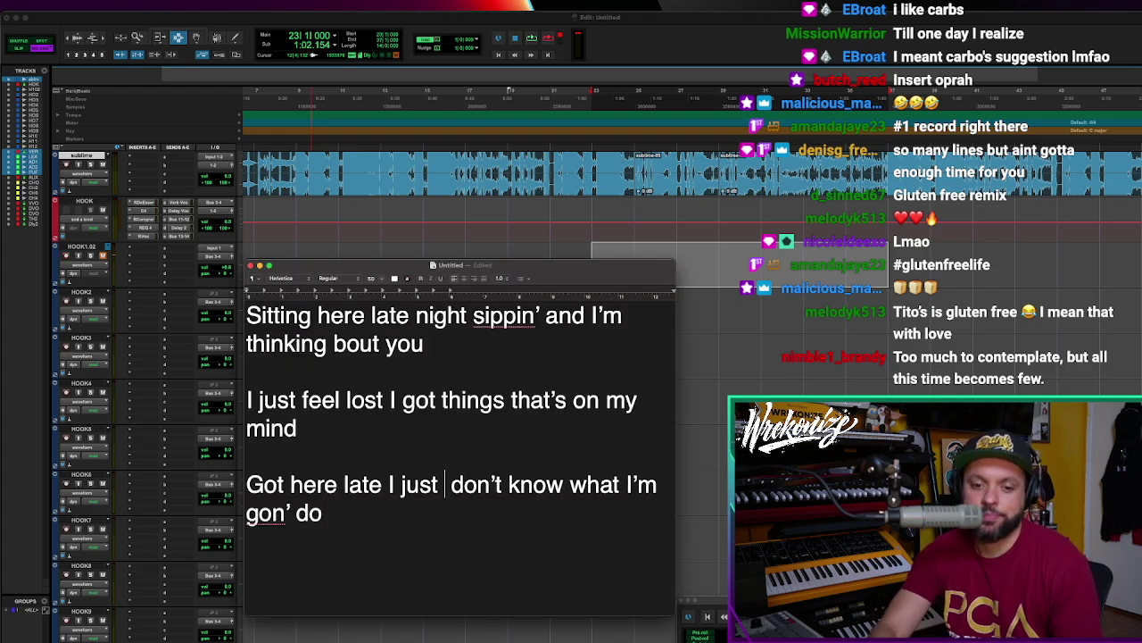
{"action": "key", "text": "super+Tab"}
{"action": "key", "text": "space"}
{"action": "key", "text": "super+Tab"}
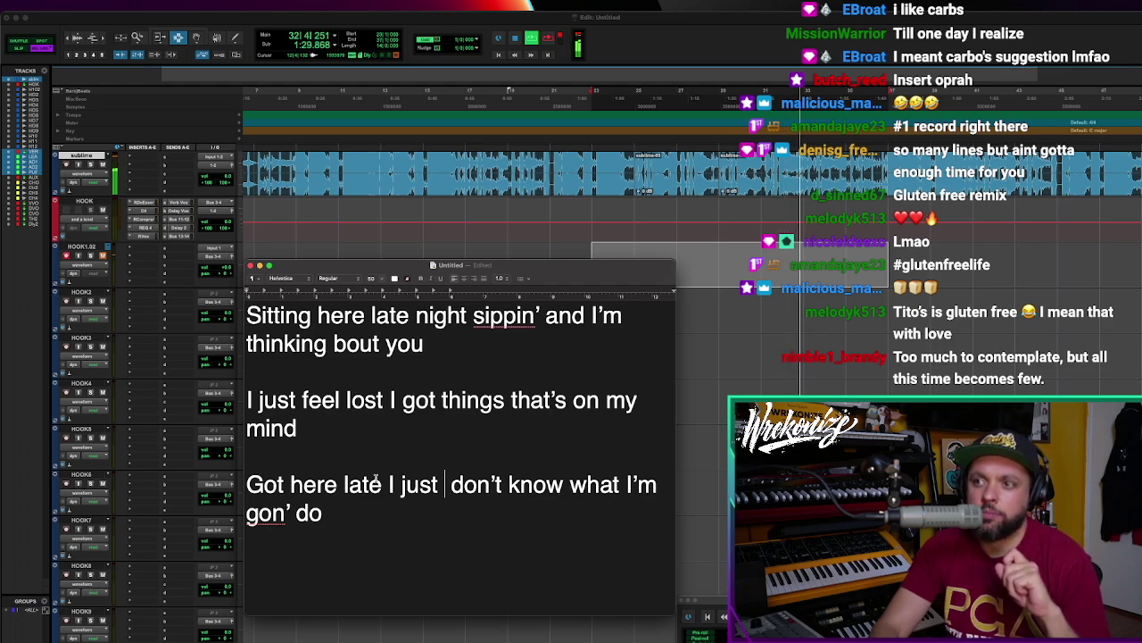
Stop the Pro Tools playback and write the fourth lyric line as "Why is it we're both here now if we're outta time"
{"action": "left_click", "coordinate": [290, 541]}
{"action": "key", "text": "super+Tab"}
{"action": "key", "text": "space"}
{"action": "key", "text": "super+Tab"}
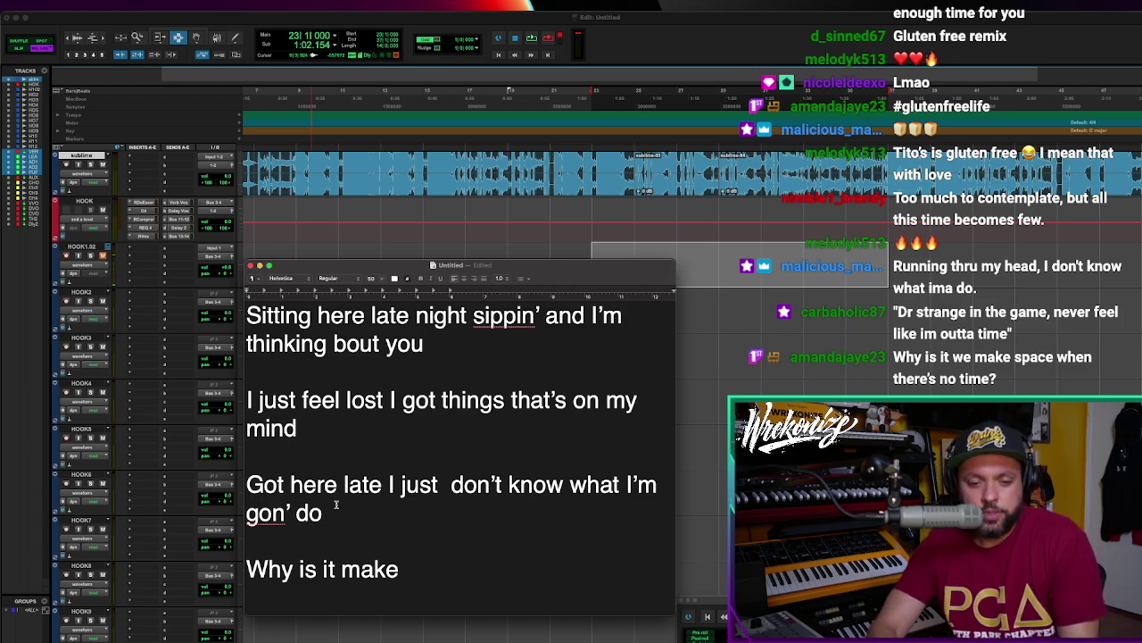
{"action": "double_click", "coordinate": [357, 559]}
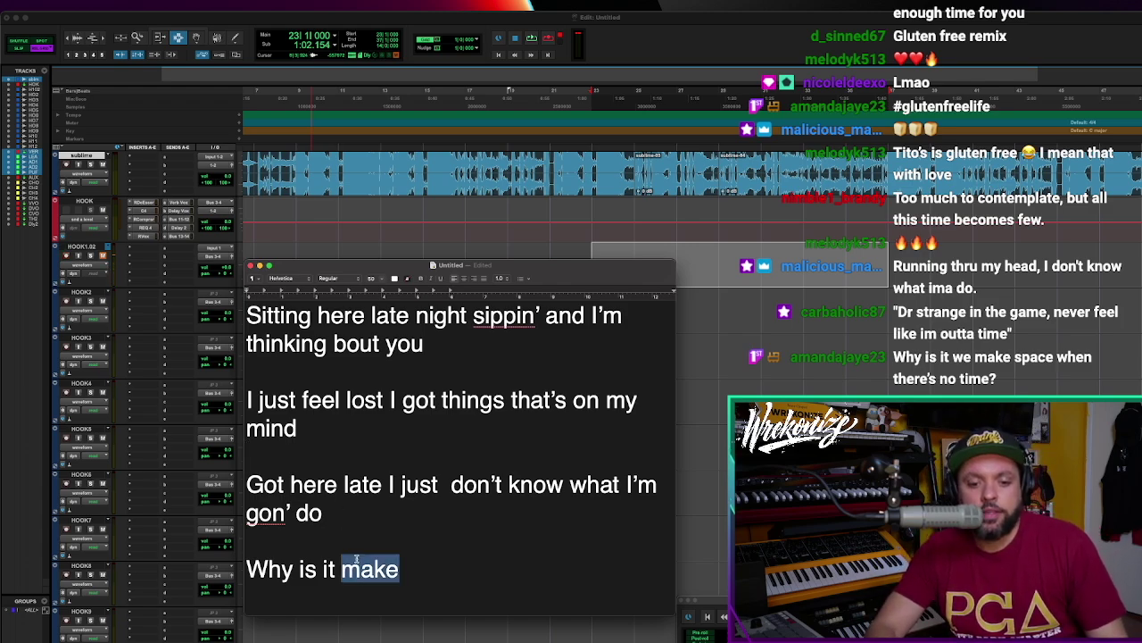
{"action": "key", "text": "BackSpace"}
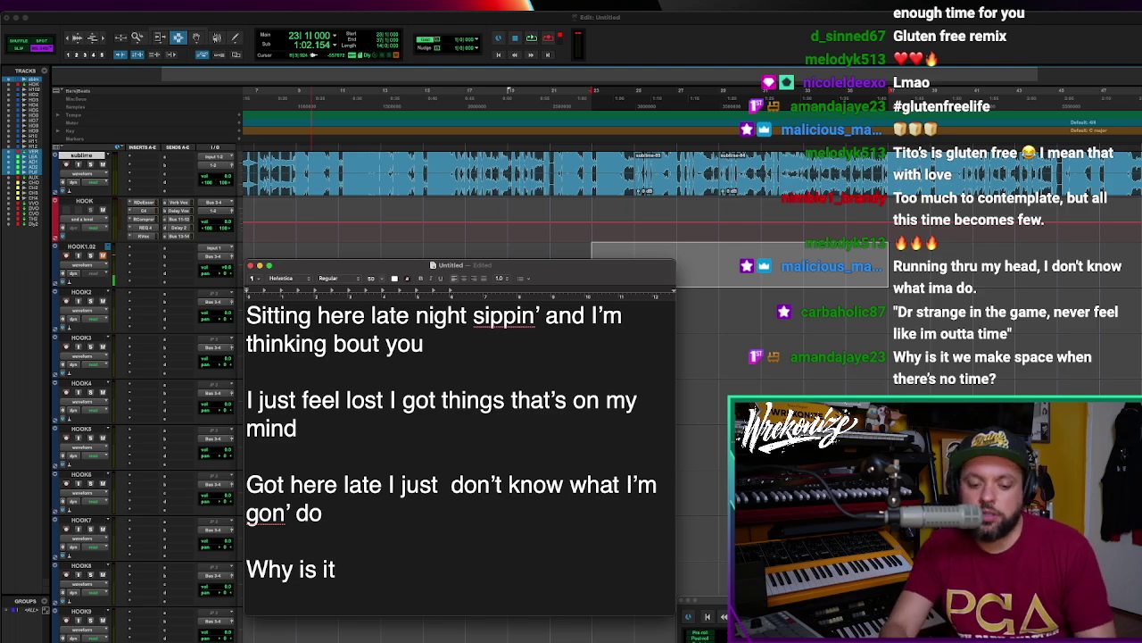
{"action": "type", "text": "both here now if we’re"}
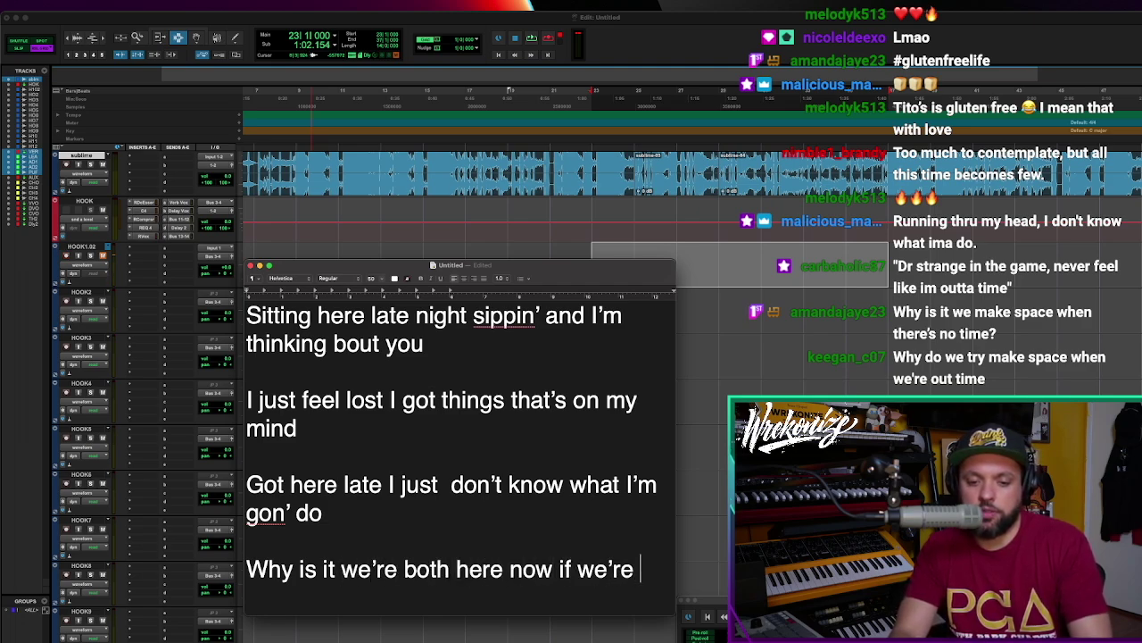
{"action": "type", "text": "outta time"}
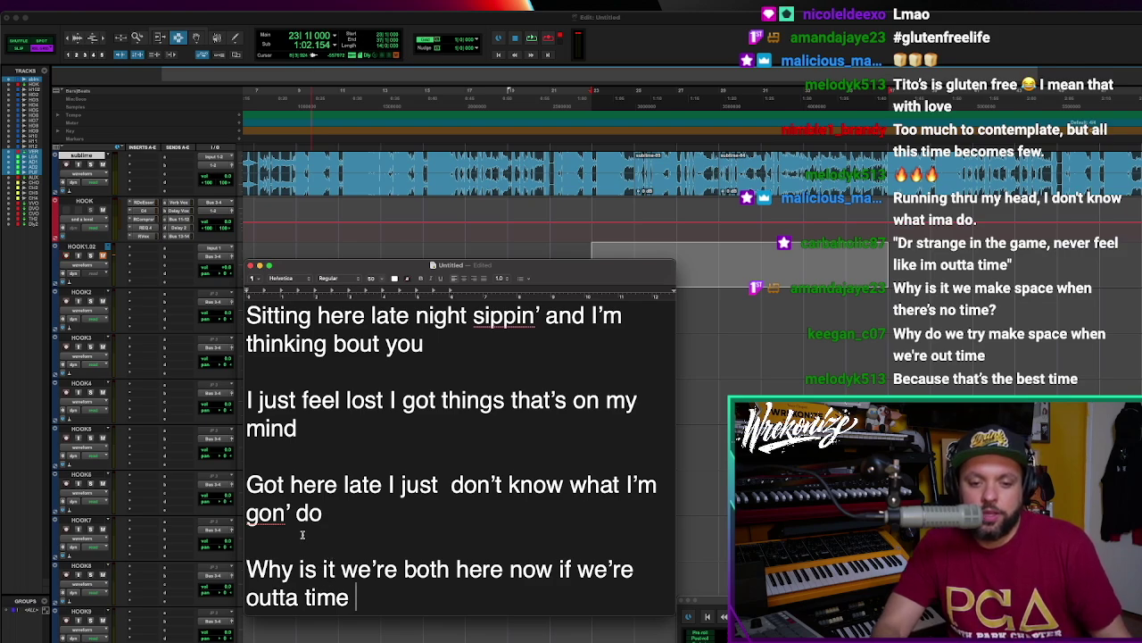
Delete the third lyric line "Got here late I just don't know what I'm gon' do"
{"action": "left_click_drag", "start_coordinate": [324, 541], "coordinate": [263, 491]}
{"action": "left_click", "coordinate": [332, 512]}
{"action": "key", "text": "BackSpace"}
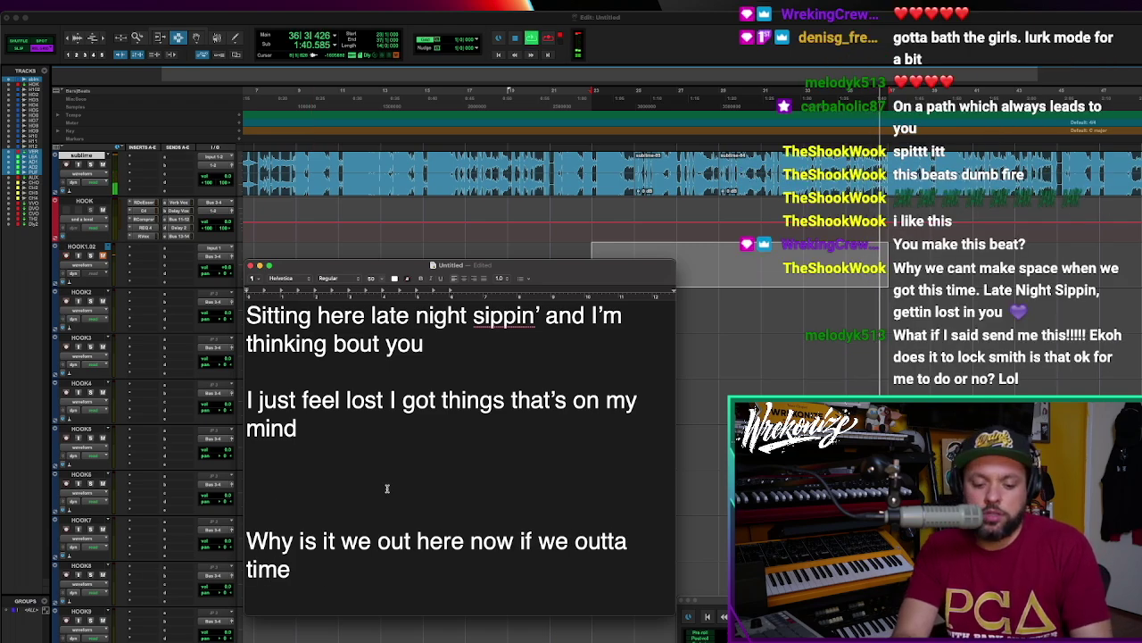
Write "Saying things to me that I know are" as the new third lyric line
{"action": "type", "text": "Saying"}
{"action": "type", "text": " things to"}
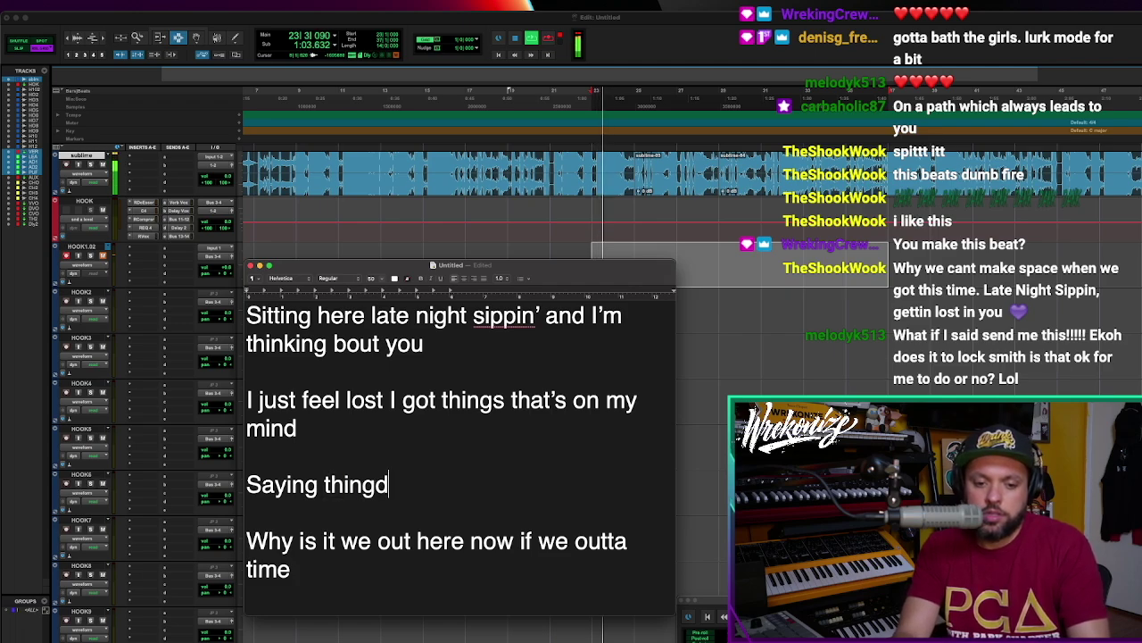
{"action": "type", "text": " m"}
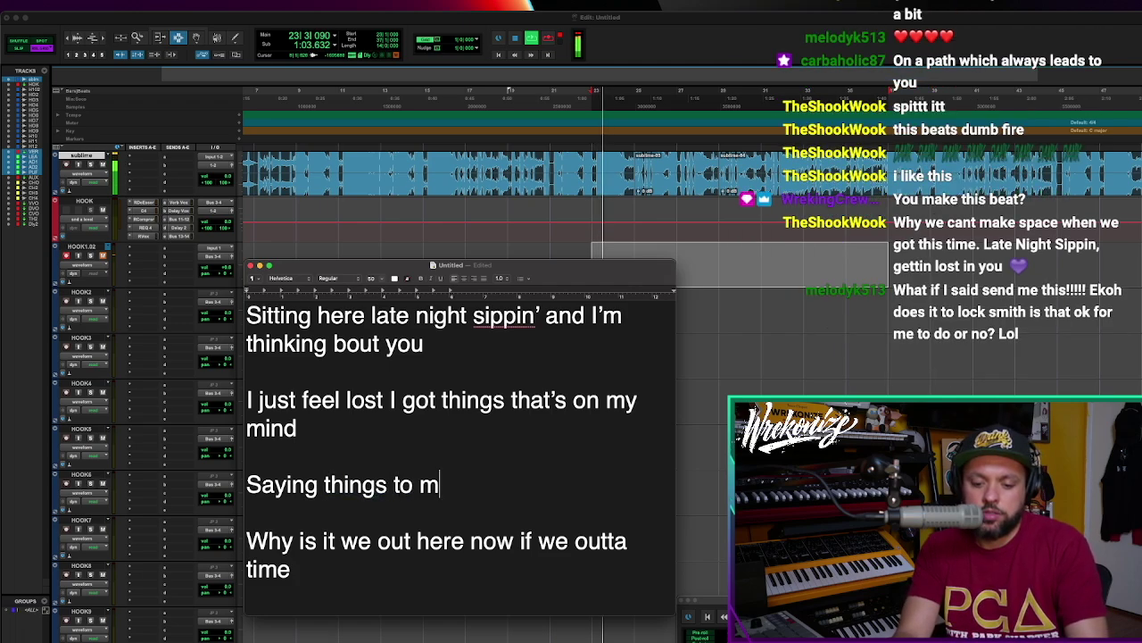
{"action": "type", "text": "e that I know a"}
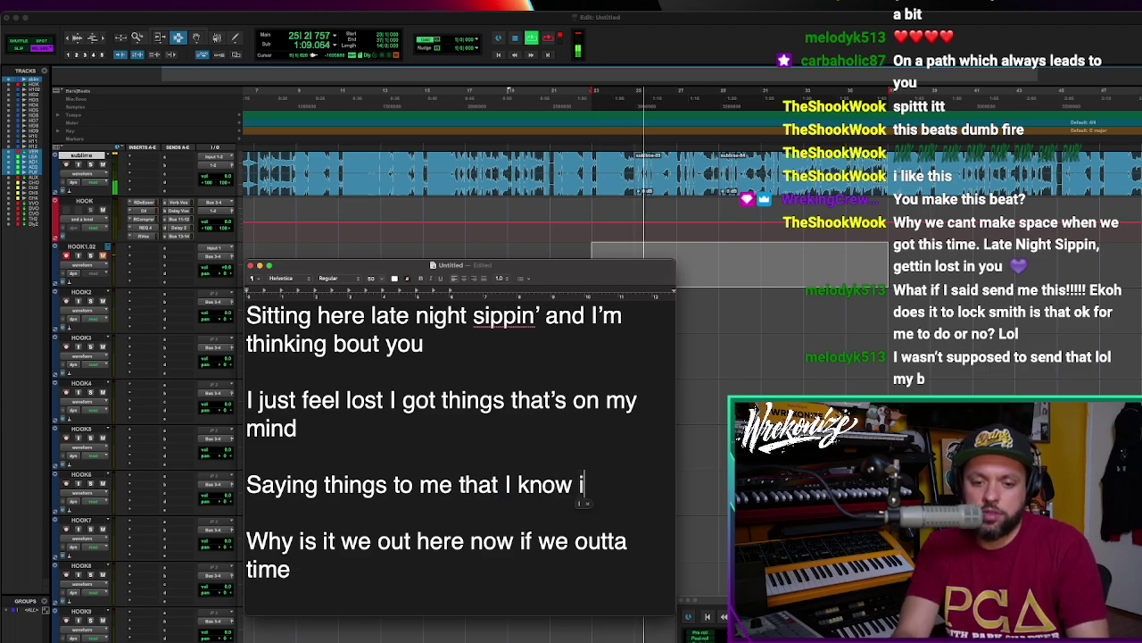
{"action": "key", "text": "alt+shift+Left"}
{"action": "key", "text": "alt+shift+Left"}
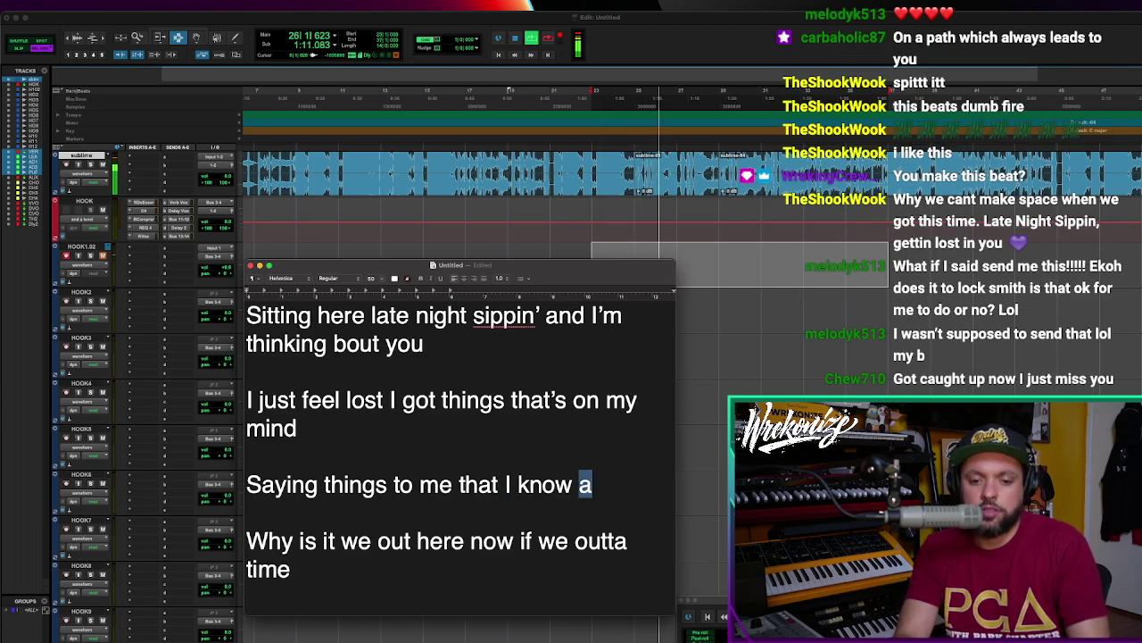
{"action": "key", "text": "alt+shift+Right"}
{"action": "key", "text": "alt+shift+Right"}
{"action": "type", "text": "re"}
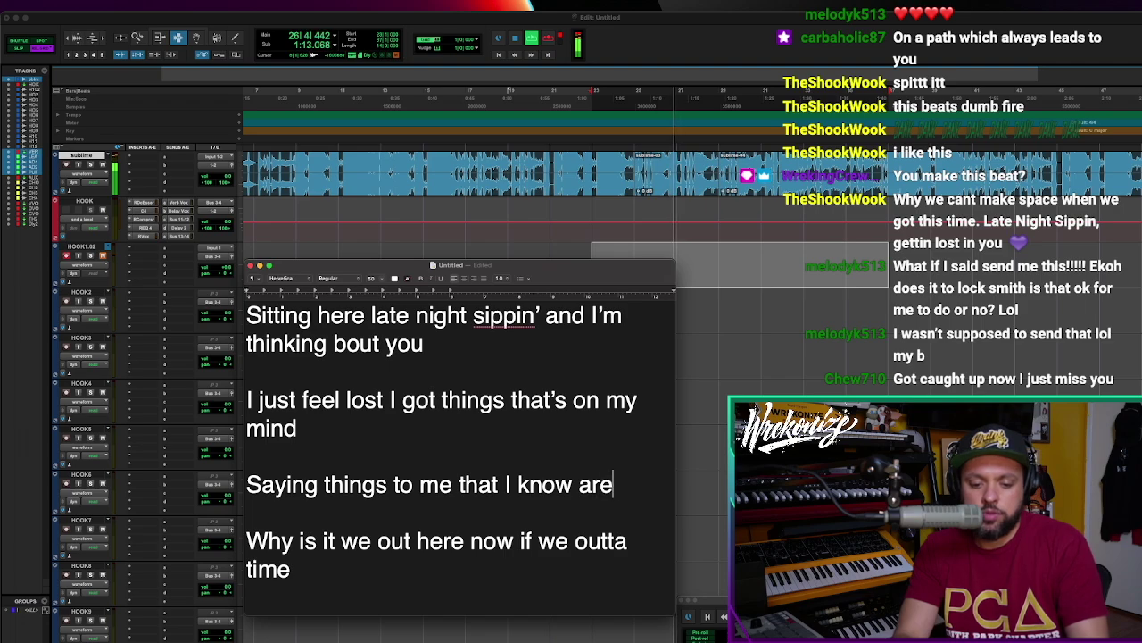
Replace "I know are" at the end of the third lyric line with "we"
{"action": "key", "text": "alt+shift+Left"}
{"action": "key", "text": "alt+shift+Left"}
{"action": "key", "text": "alt+shift+Left"}
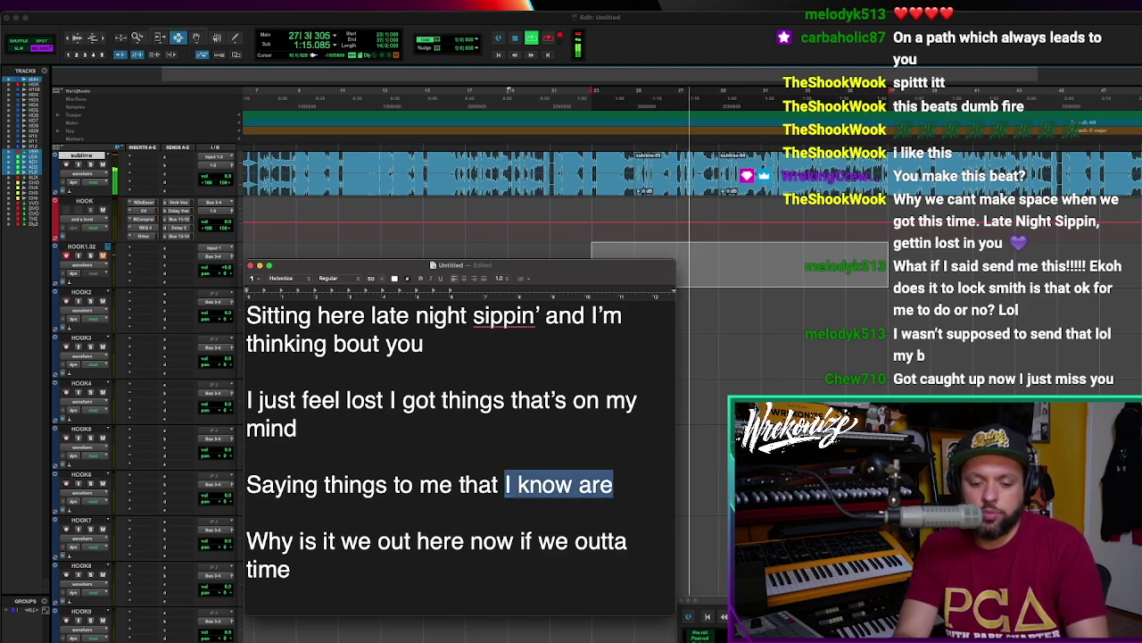
{"action": "type", "text": "we"}
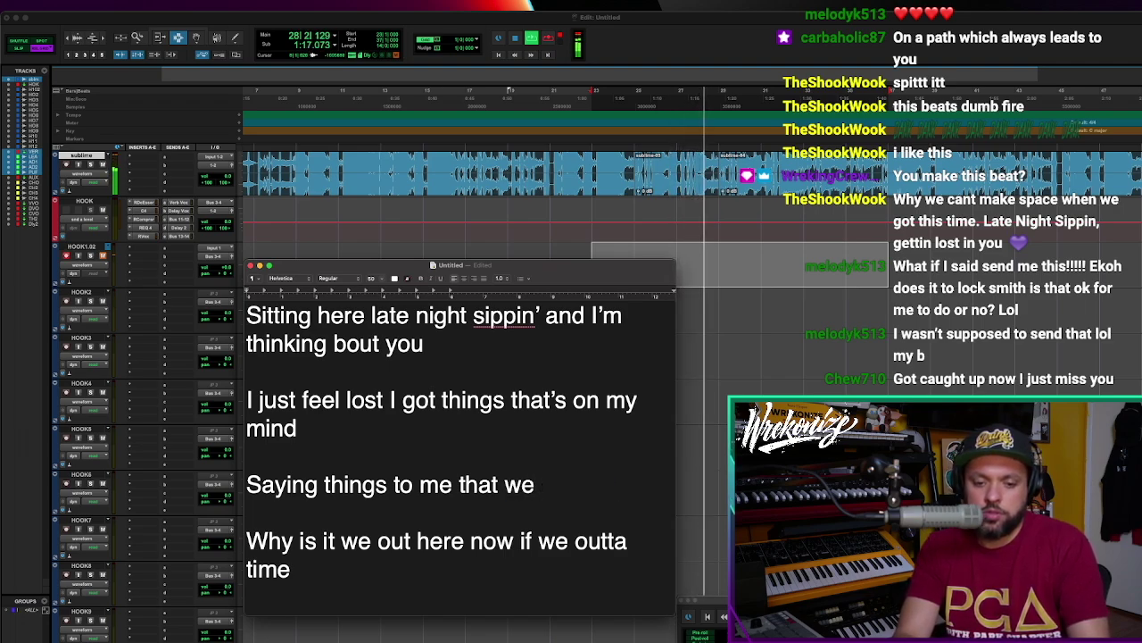
Replace "to me" in the third lyric line with "now" so it reads "Saying things now that we"
{"action": "left_click", "coordinate": [425, 495]}
{"action": "double_click", "coordinate": [425, 496]}
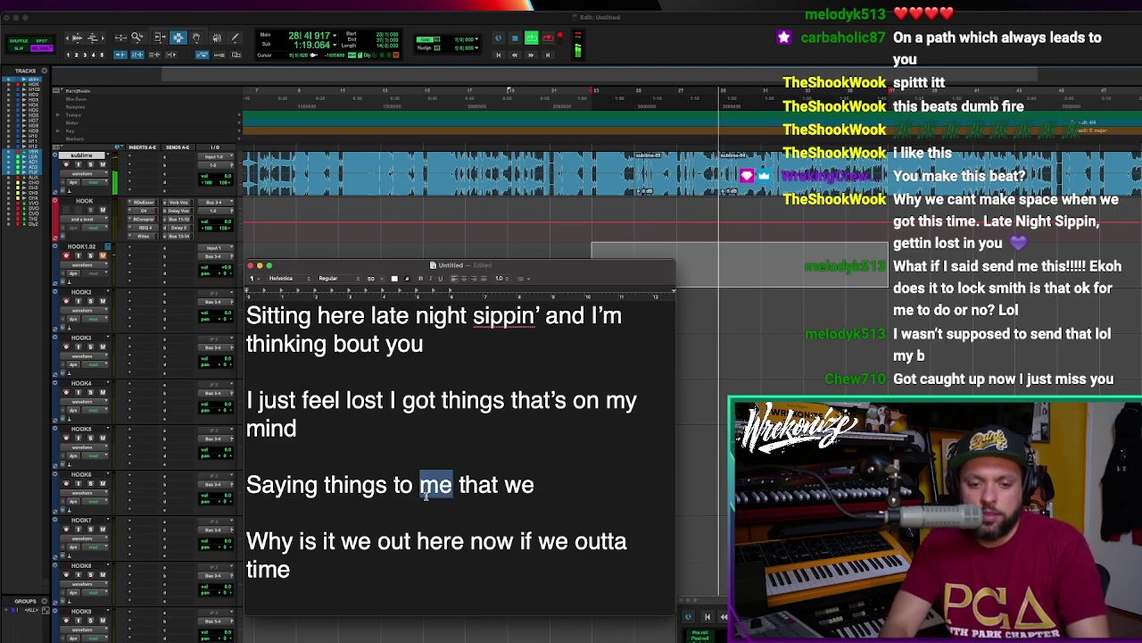
{"action": "key", "text": "alt+shift+Left"}
{"action": "key", "text": "BackSpace"}
{"action": "key", "text": "BackSpace"}
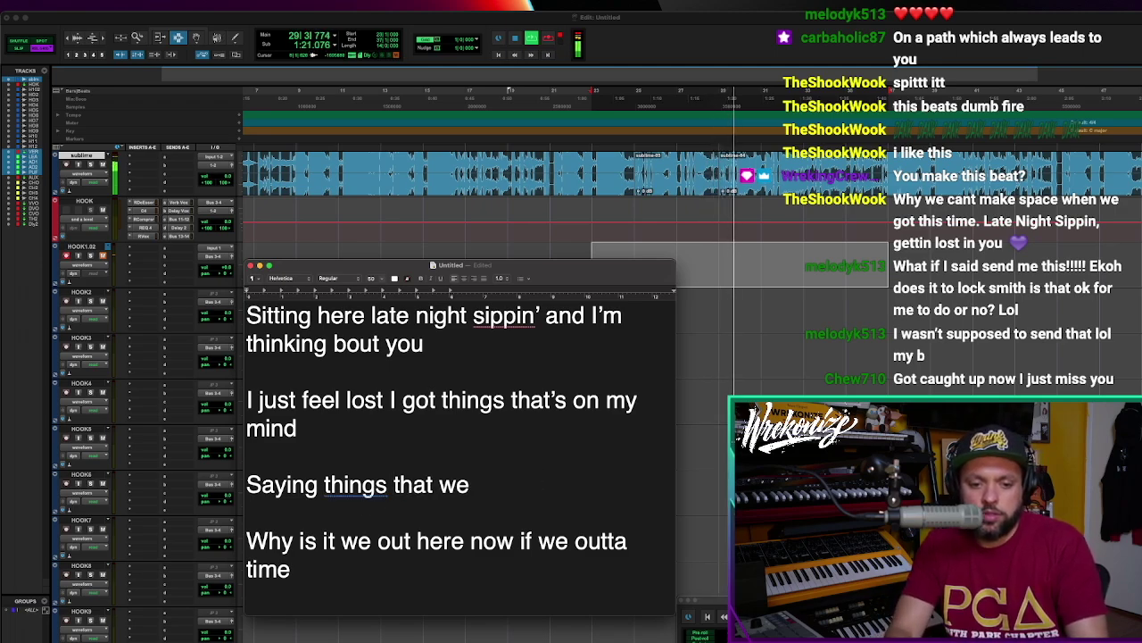
{"action": "type", "text": "now"}
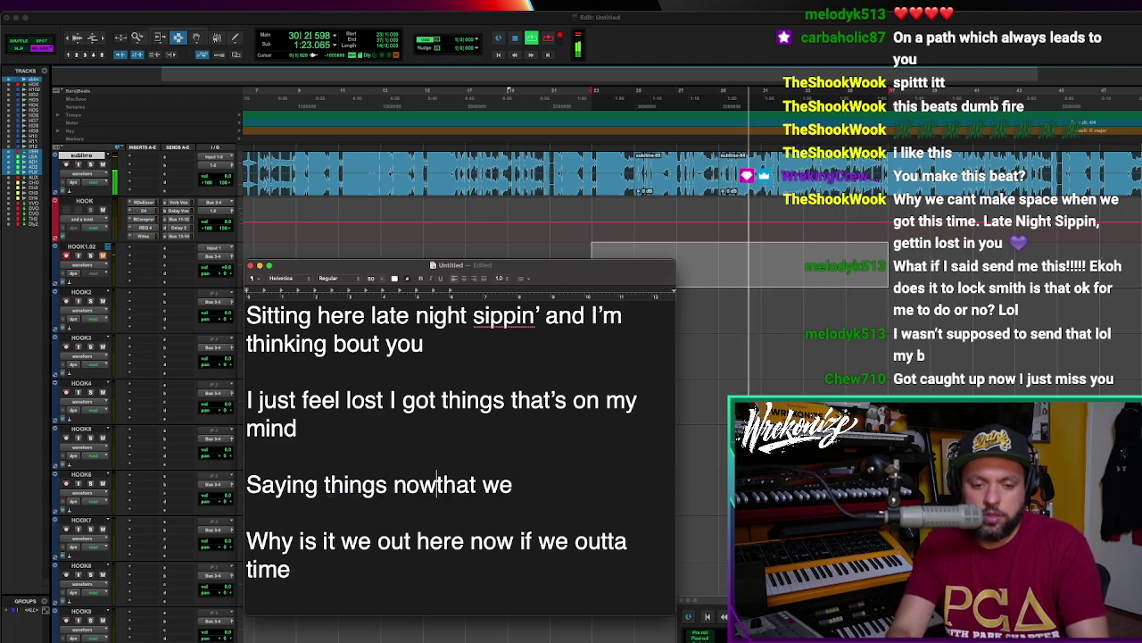
Complete the third lyric line as "Saying things now that we both know ain't true"
{"action": "key", "text": "alt+Right"}
{"action": "type", "text": "both"}
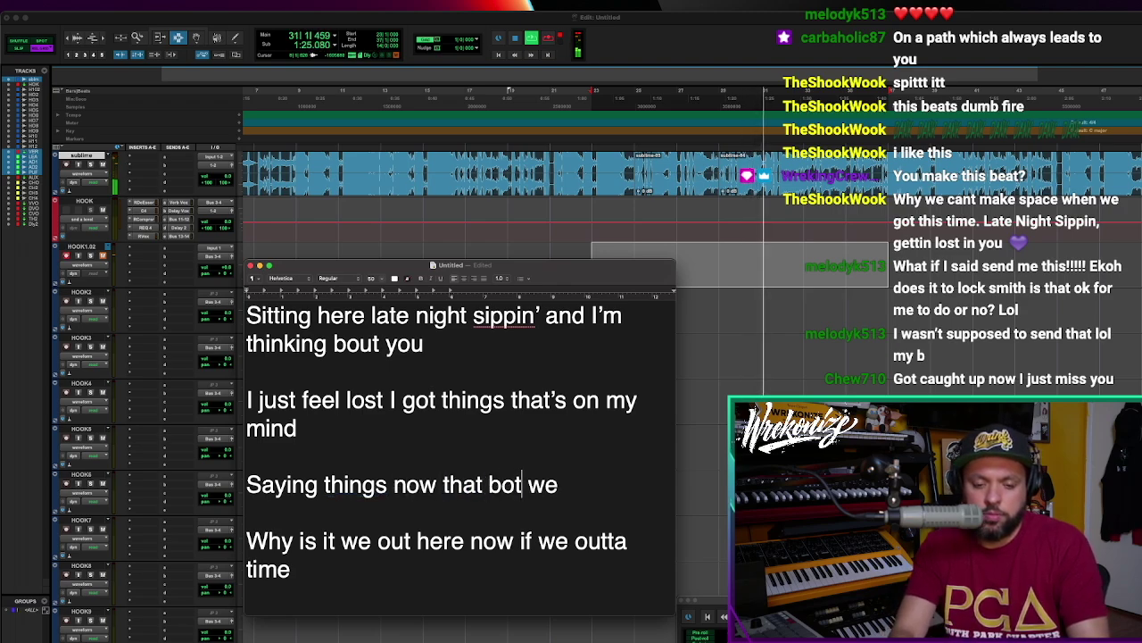
{"action": "key", "text": "alt+shift+Right"}
{"action": "key", "text": "BackSpace"}
{"action": "key", "text": "alt+Left"}
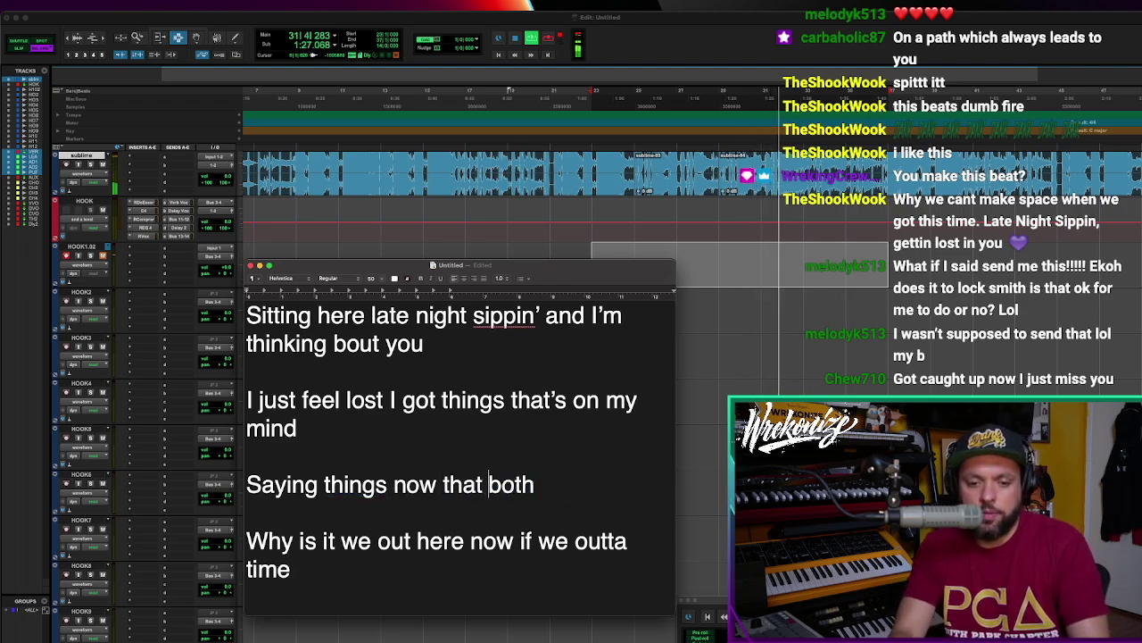
{"action": "type", "text": "we"}
{"action": "key", "text": "alt+Right"}
{"action": "type", "text": "know ain'tt"}
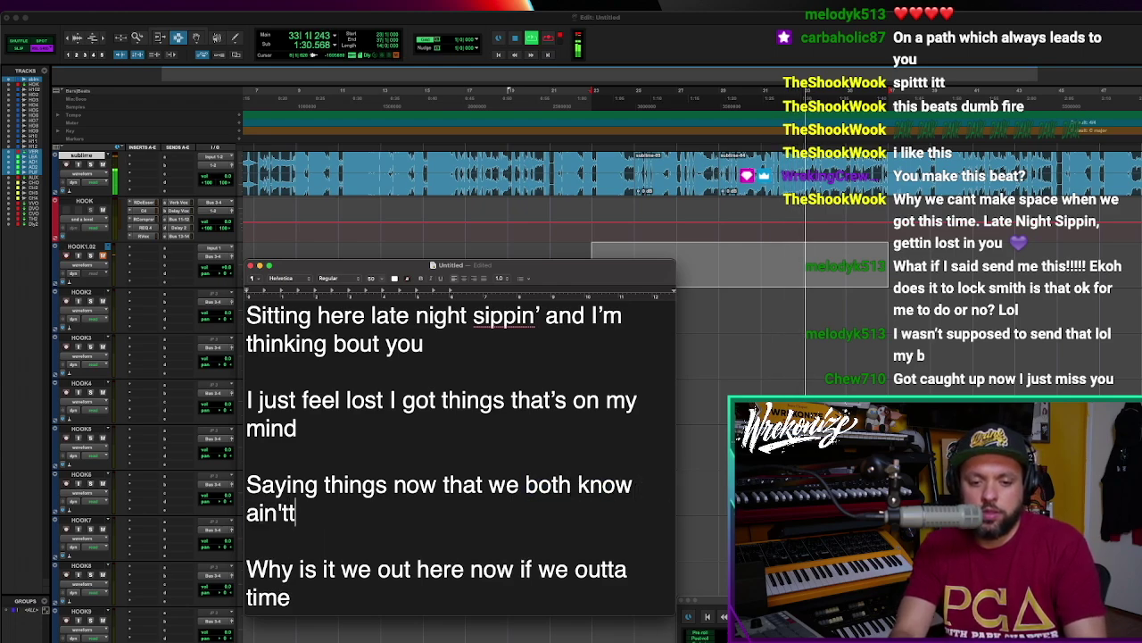
{"action": "key", "text": "BackSpace"}
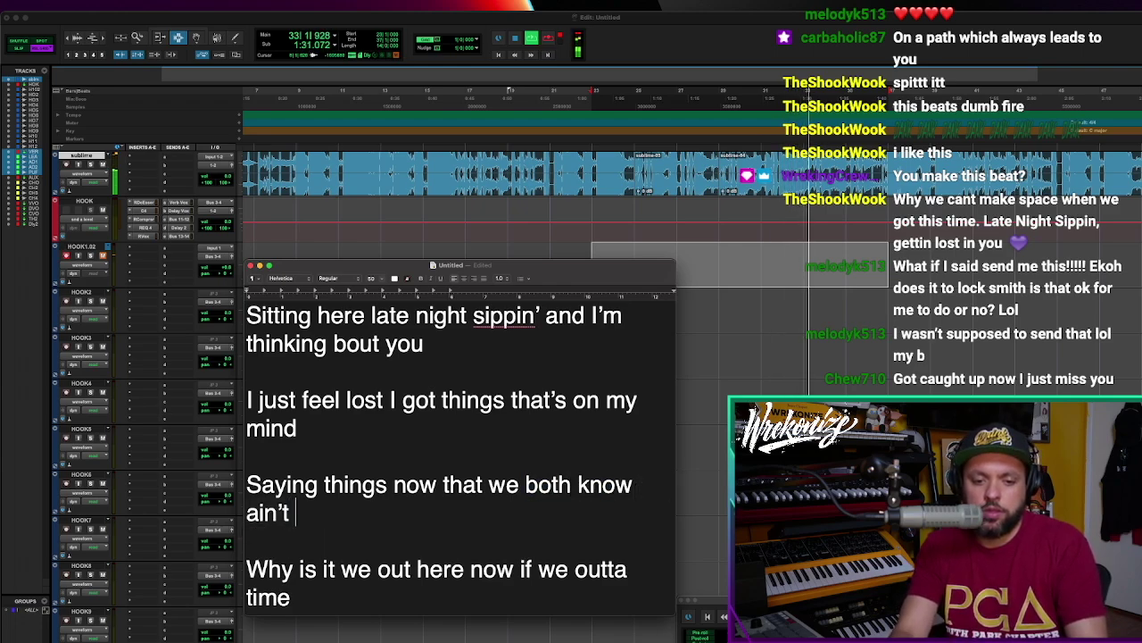
{"action": "type", "text": "true"}
Switch to Pro Tools to stop and restart the beat, and return to the lyrics document
{"action": "key", "text": "super+Tab"}
{"action": "key", "text": "space"}
{"action": "key", "text": "space"}
{"action": "key", "text": "super+Tab"}
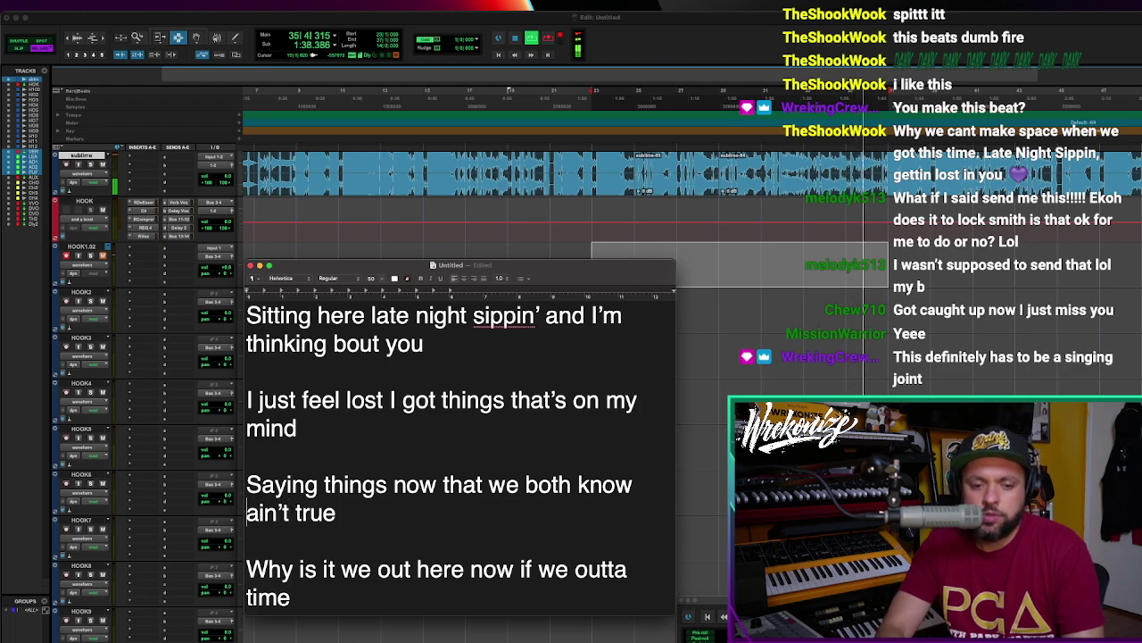
Try adding "just" before "ain't true" in the third lyric line, undo it and select the word "now"
{"action": "type", "text": "just"}
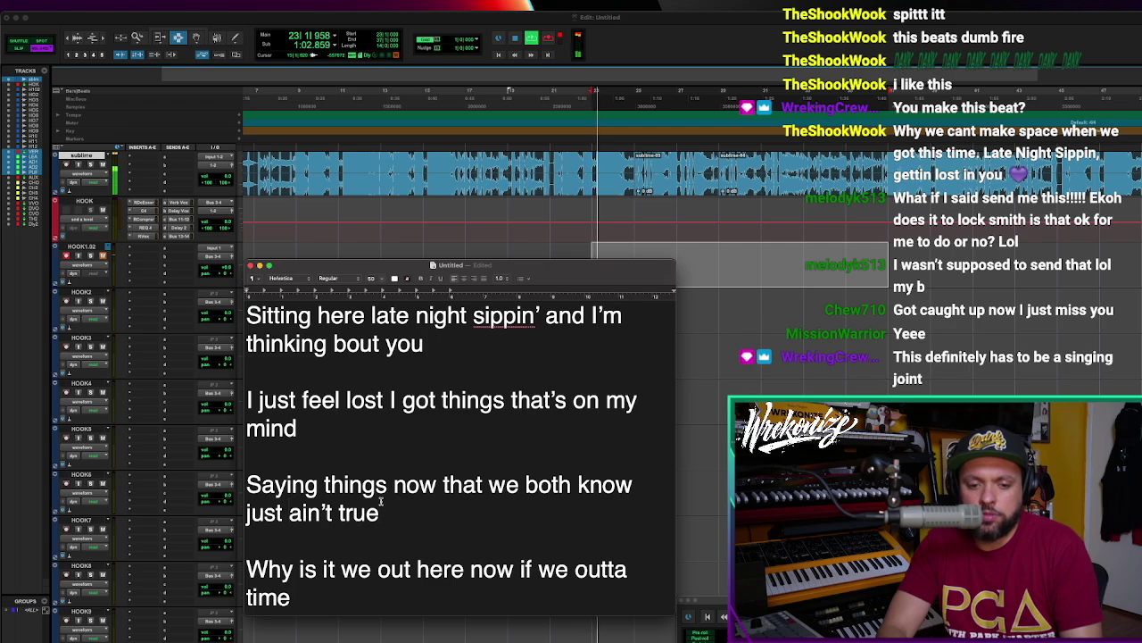
{"action": "key", "text": "super+z"}
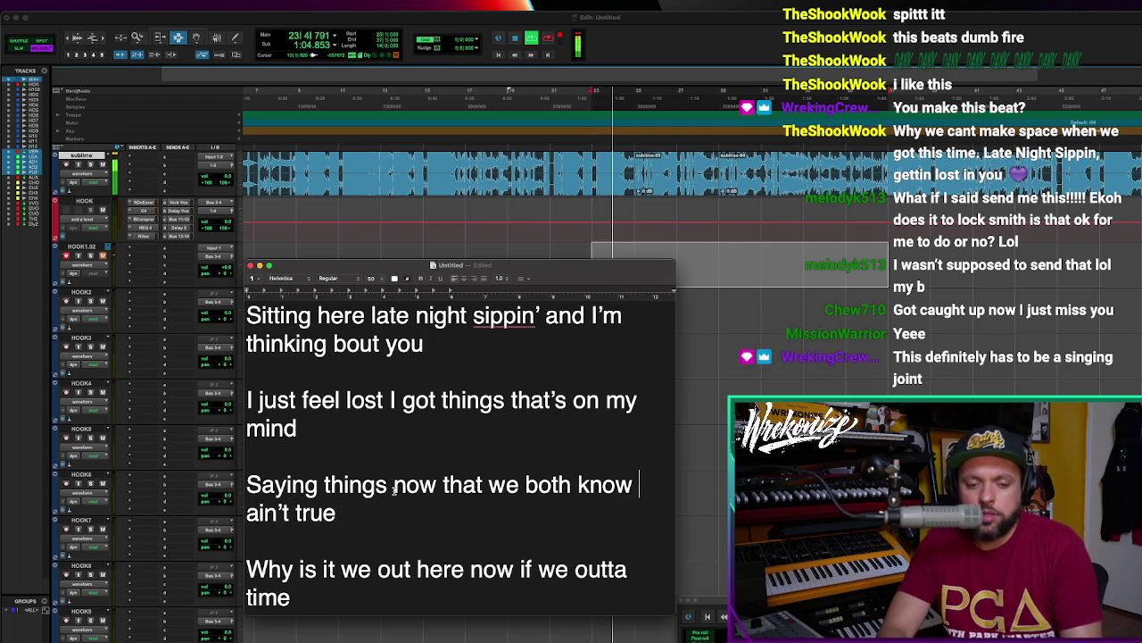
{"action": "double_click", "coordinate": [414, 485]}
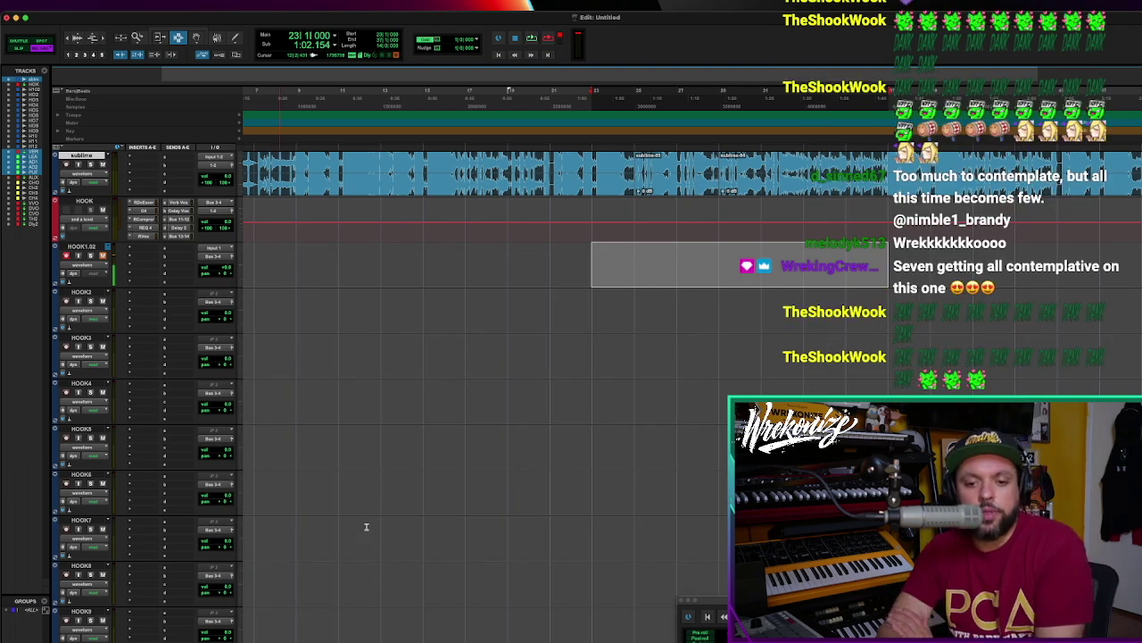
{"action": "key", "text": "super+Tab"}
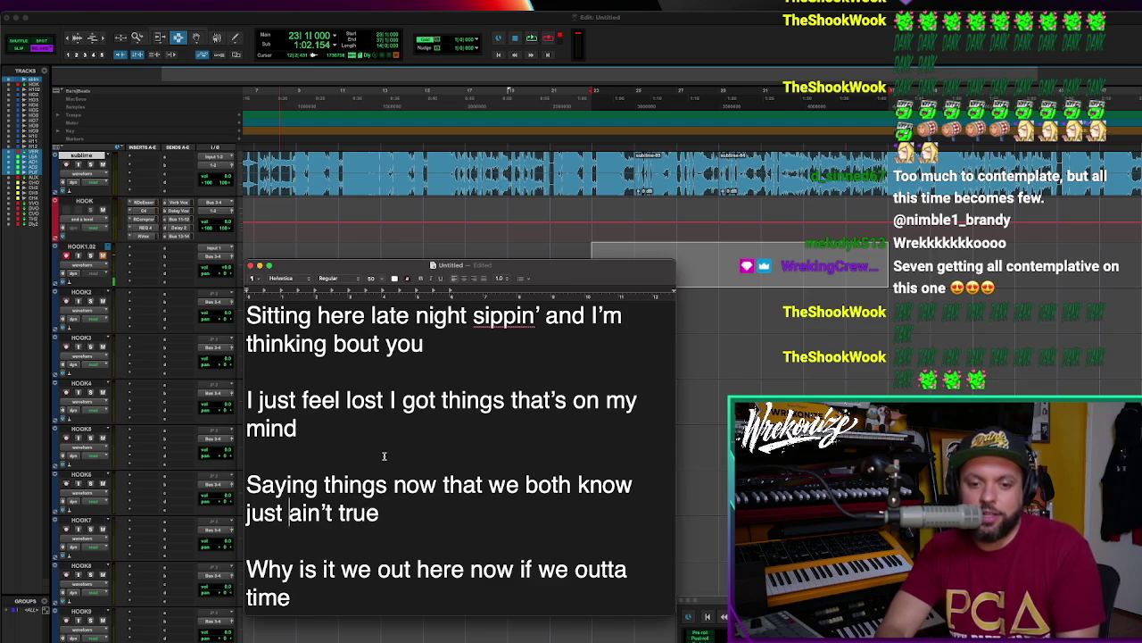
{"action": "key", "text": "super+Tab"}
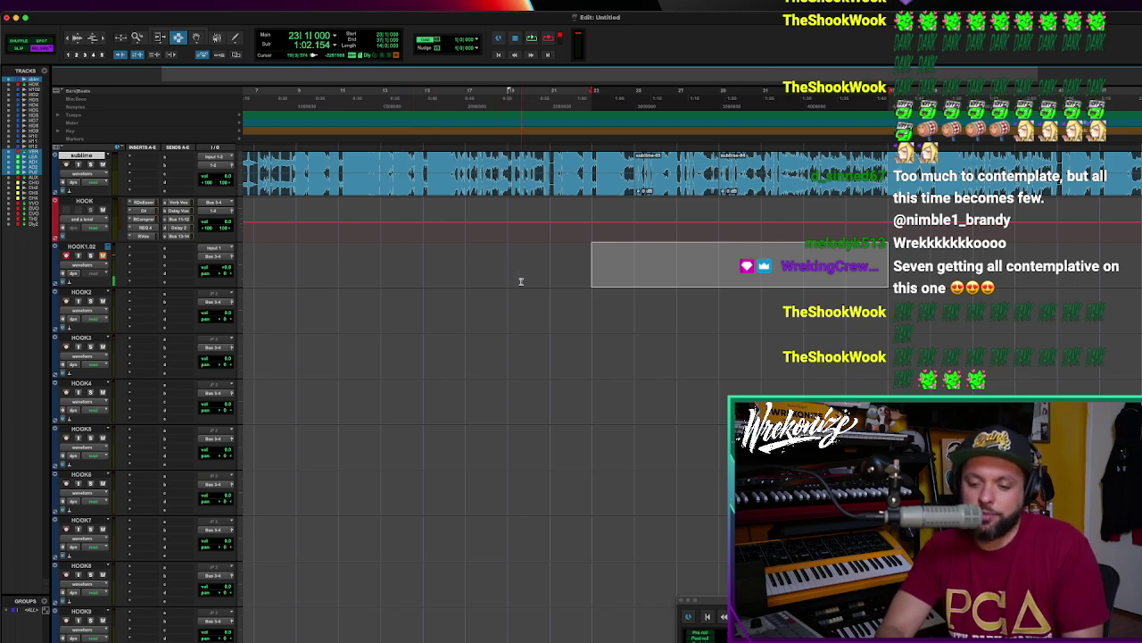
{"action": "key", "text": "super+Tab"}
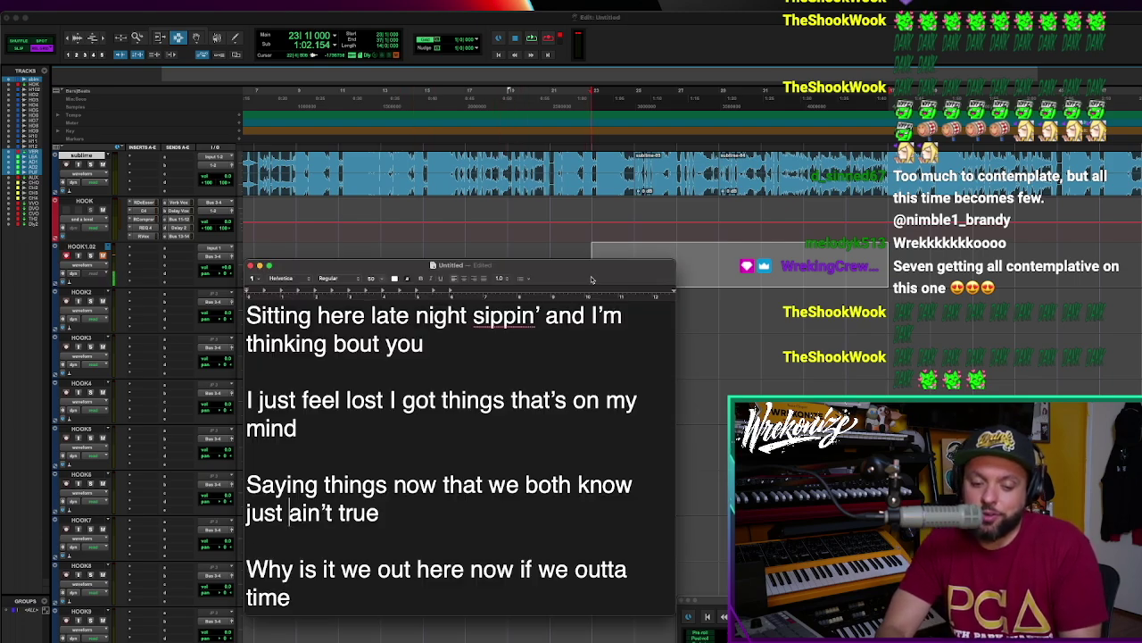
{"action": "key", "text": "super+Tab"}
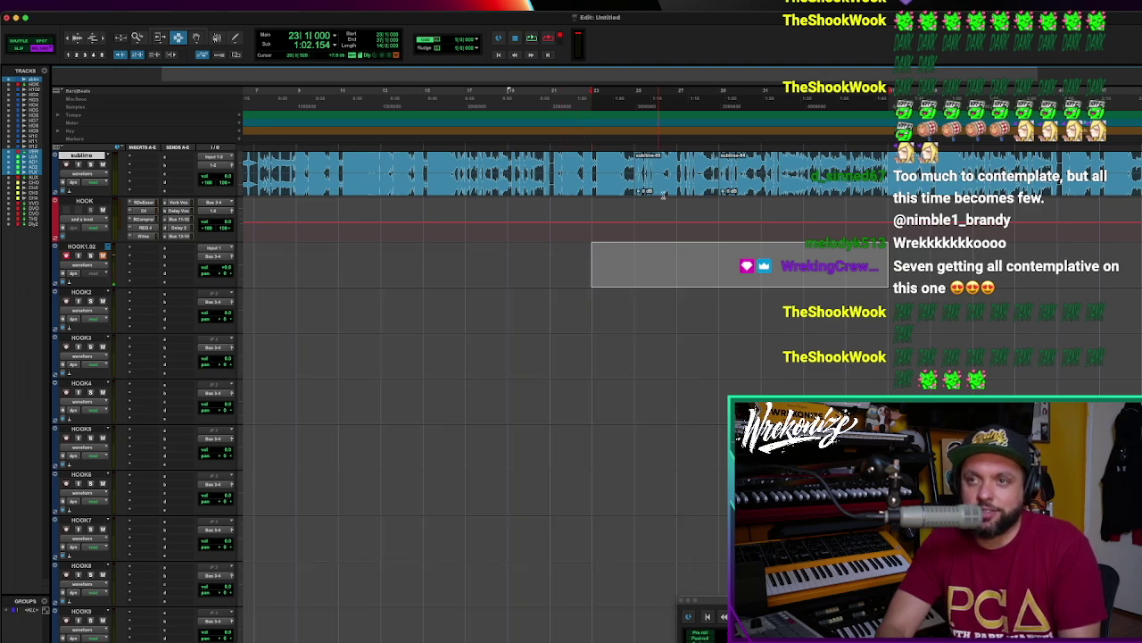
Record a vocal take on the first hook track in Pro Tools from bar 22, with the lyrics document in view
{"action": "left_click", "coordinate": [577, 275]}
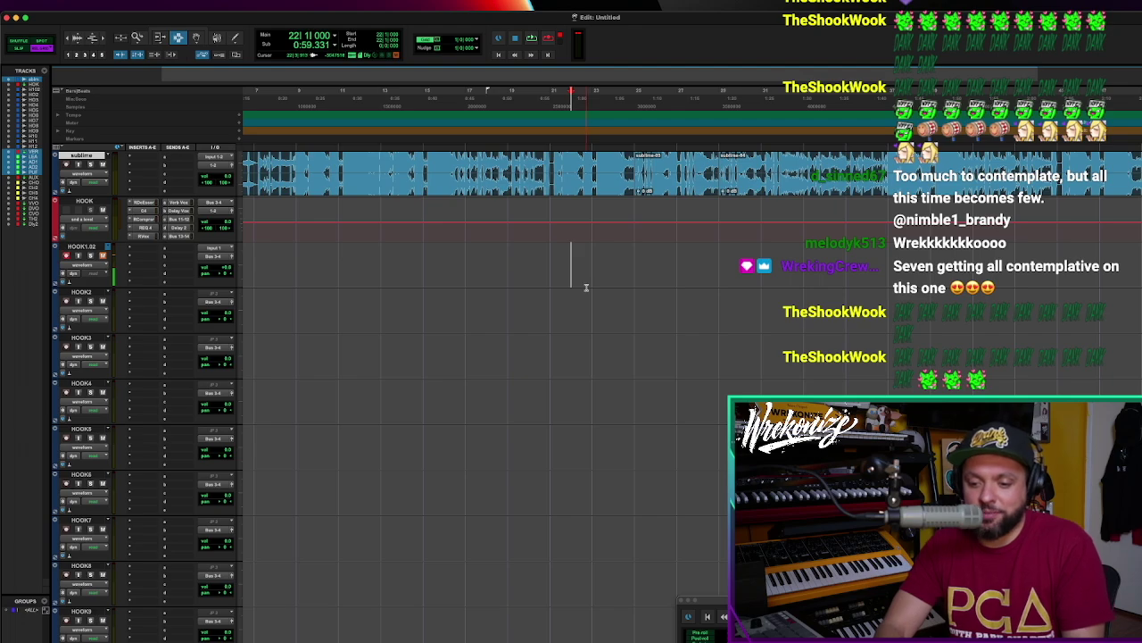
{"action": "key", "text": "super+Tab"}
{"action": "key", "text": "super+Tab"}
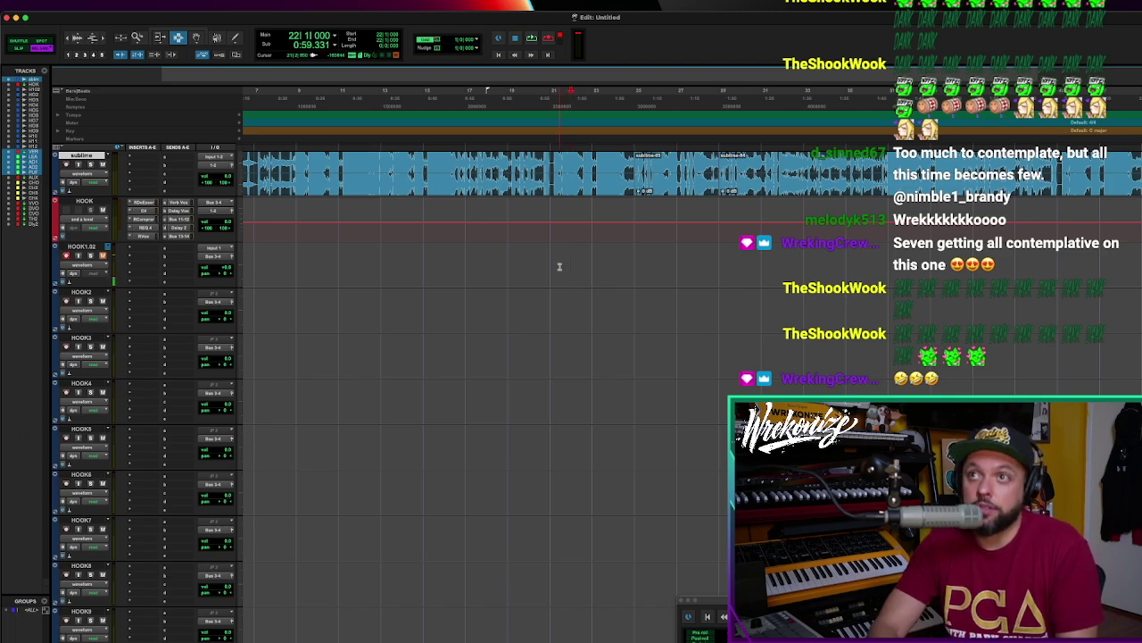
{"action": "key", "text": "super+space"}
{"action": "key", "text": "super+Tab"}
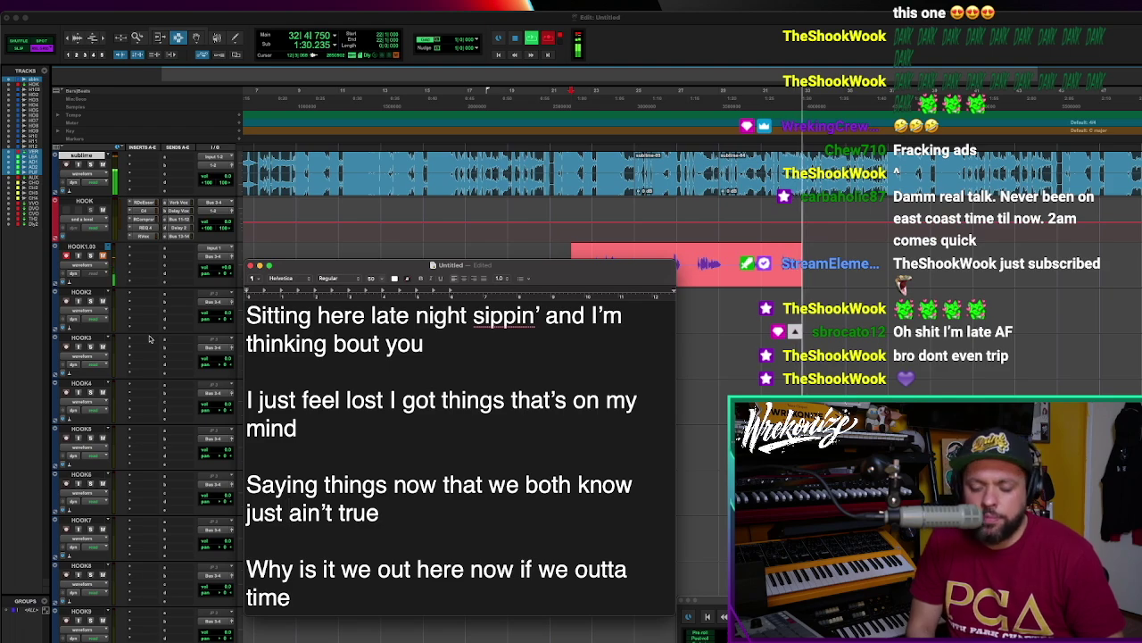
End the take on the first hook track and record a second vocal layer on HOOK2 with the lyrics in view
{"action": "left_click", "coordinate": [150, 339]}
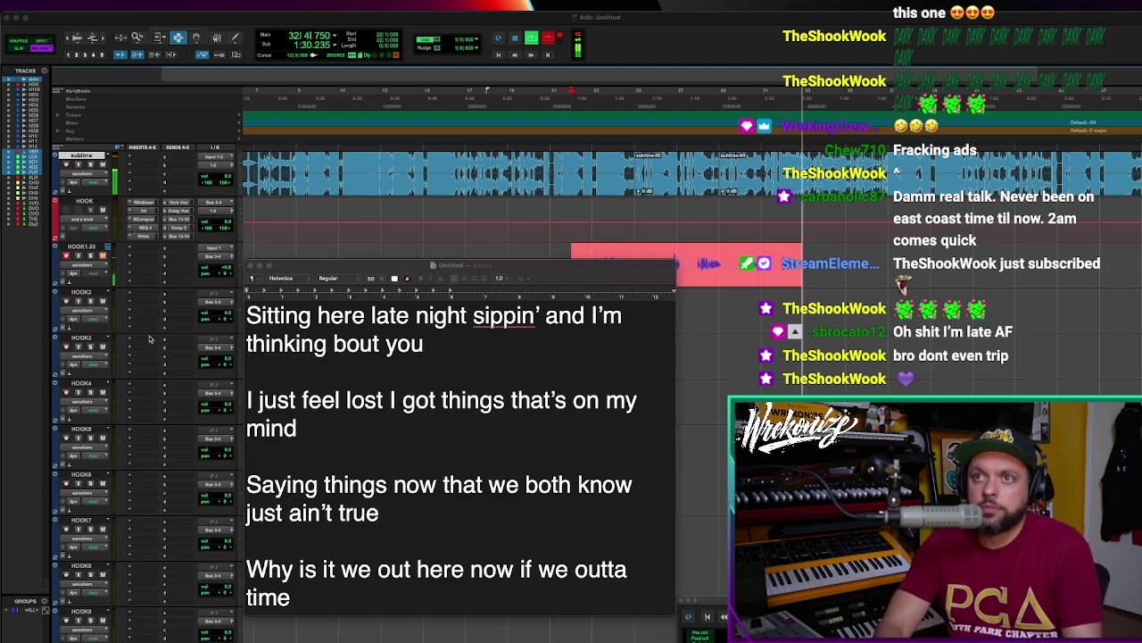
{"action": "key", "text": "super+Tab"}
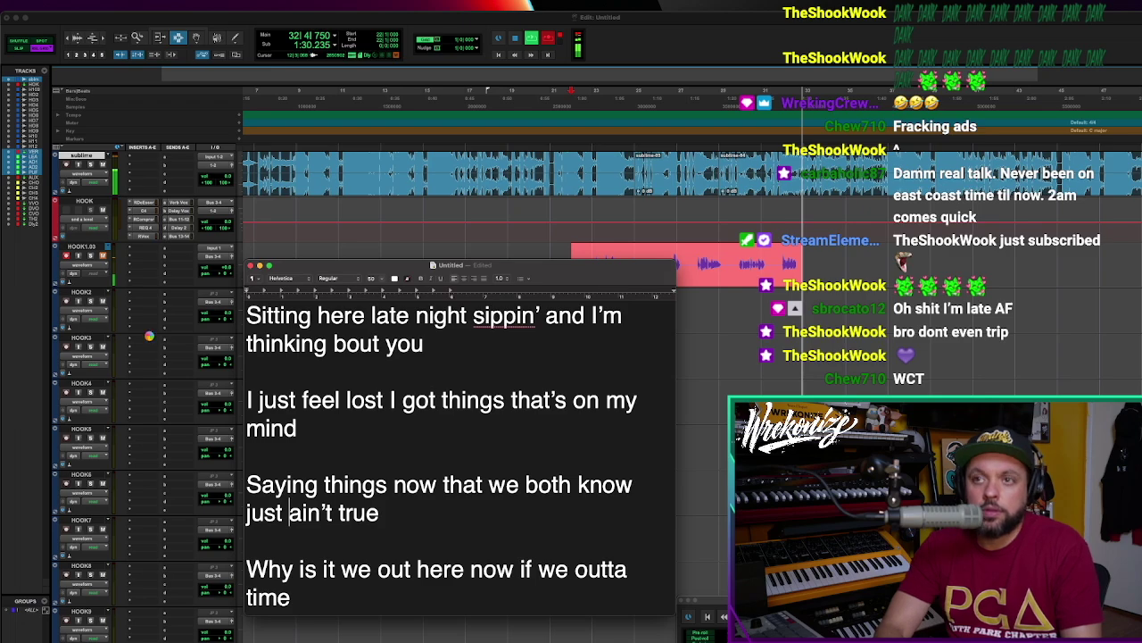
{"action": "key", "text": "space"}
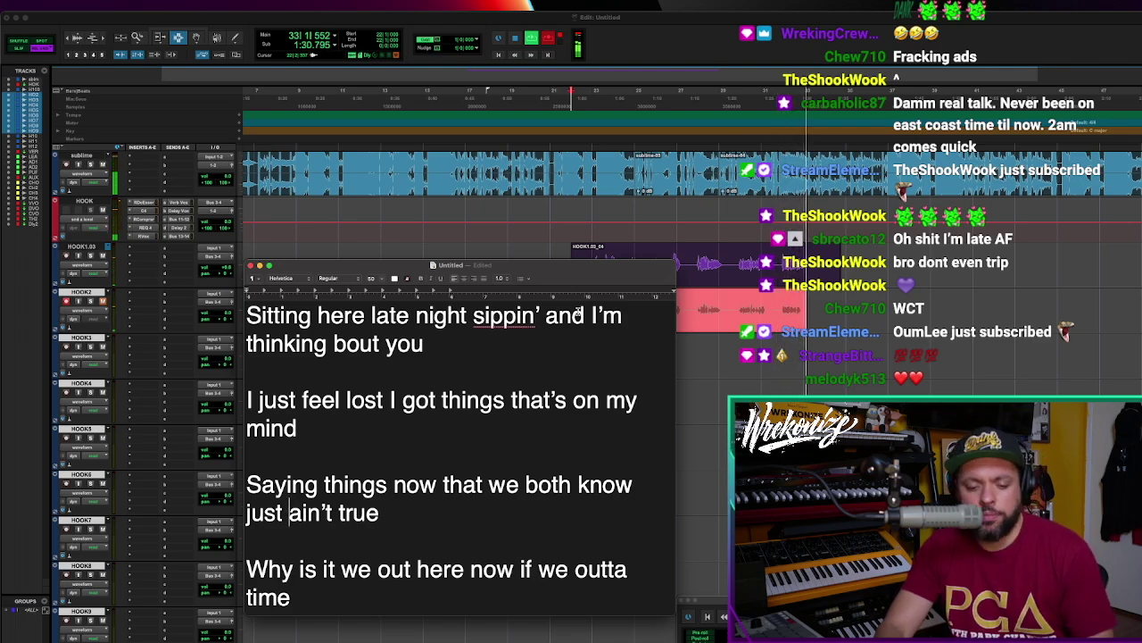
{"action": "key", "text": "super+Tab"}
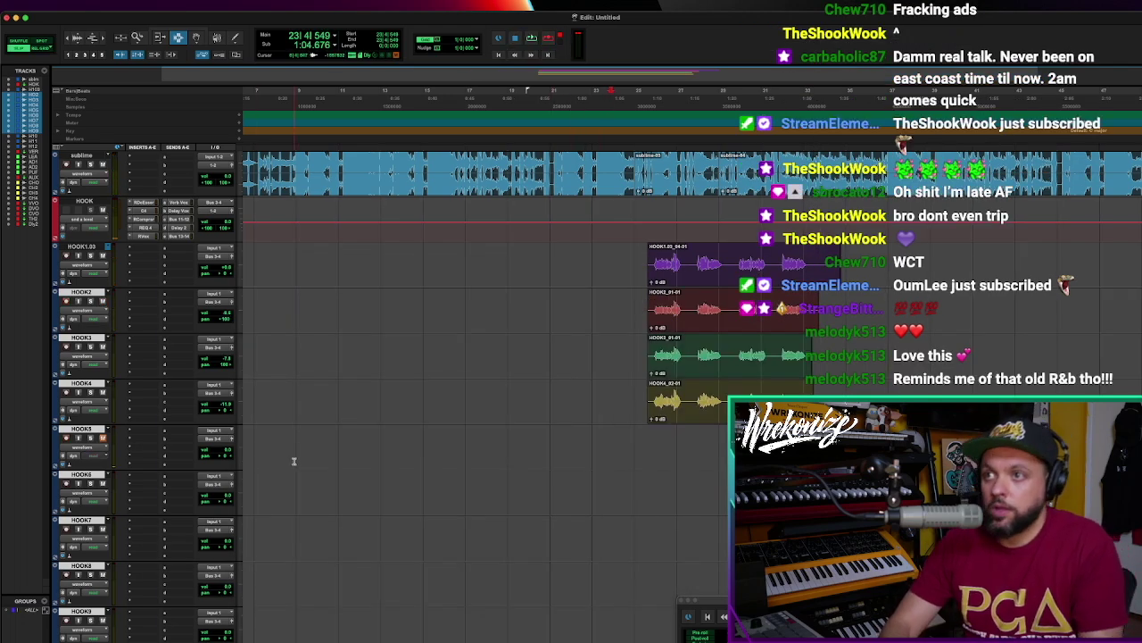
Record a vocal take on the HOOK5 track from bar 23, with the lyrics in view, and stop it
{"action": "left_click", "coordinate": [585, 447]}
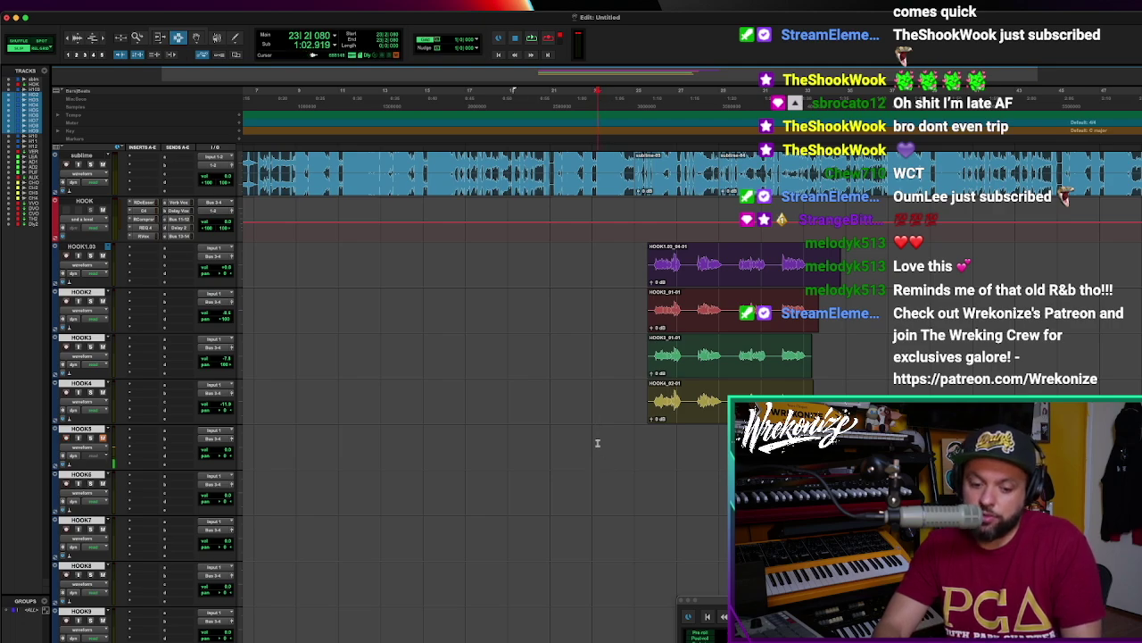
{"action": "key", "text": "space"}
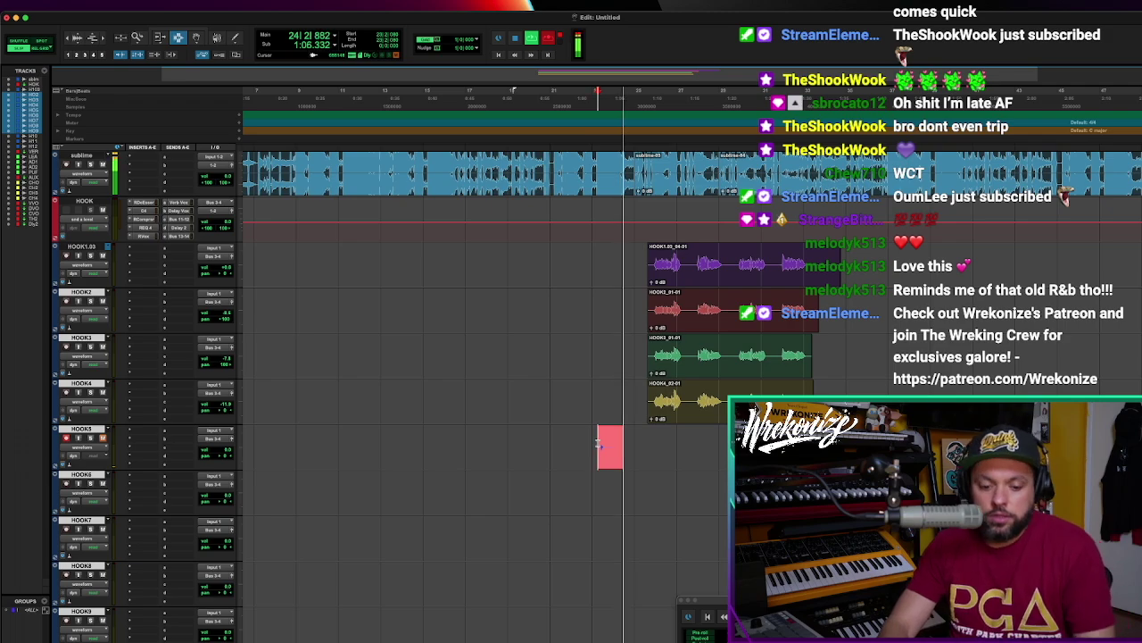
{"action": "key", "text": "super+Tab"}
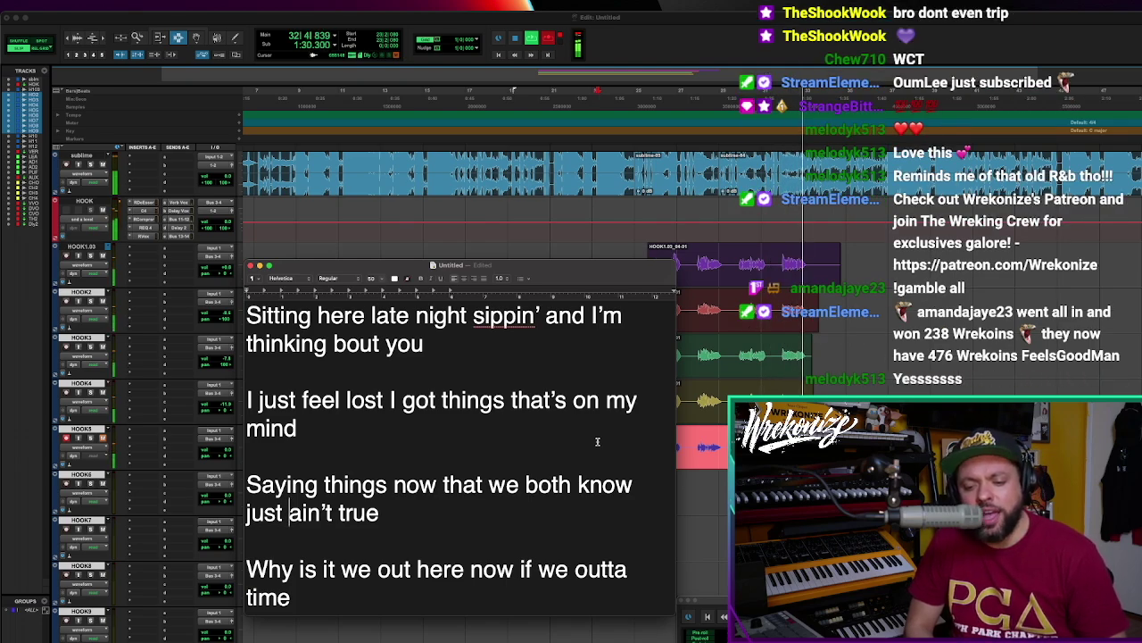
{"action": "key", "text": "super+Tab"}
{"action": "key", "text": "space"}
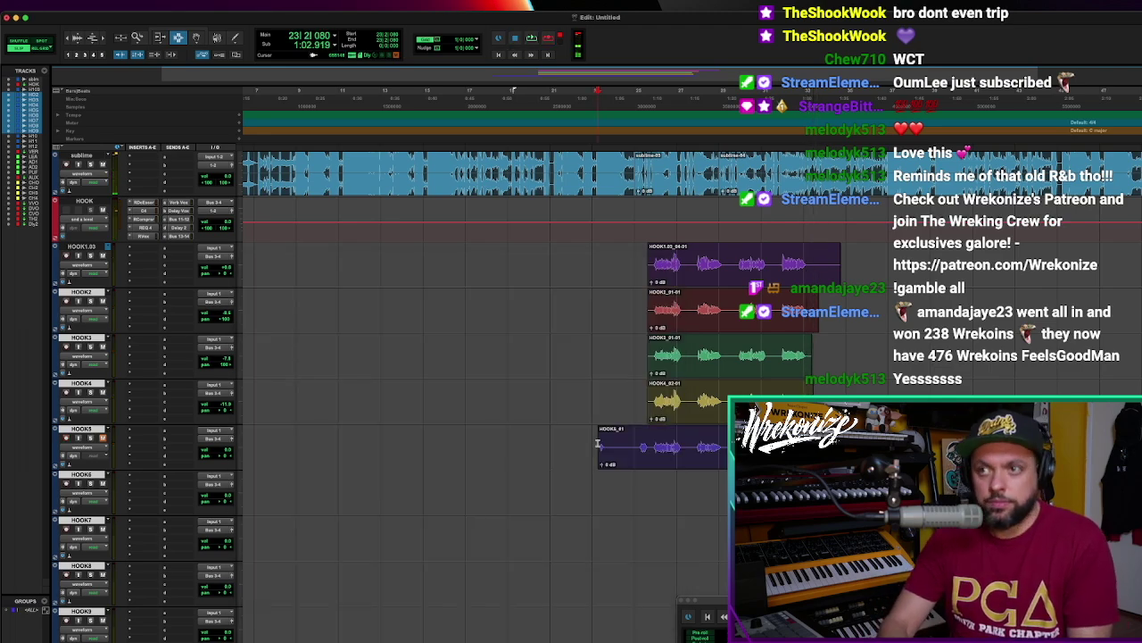
Re-record the HOOK5 take from the same start point and stop it partway through the hook
{"action": "key", "text": "super+space"}
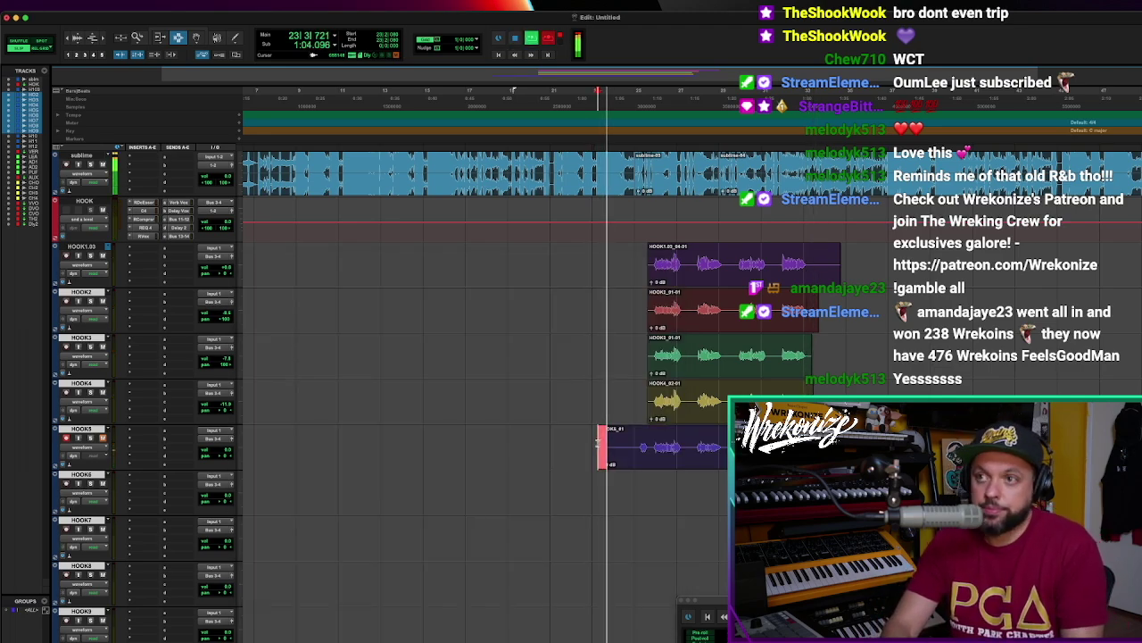
{"action": "key", "text": "super+Tab"}
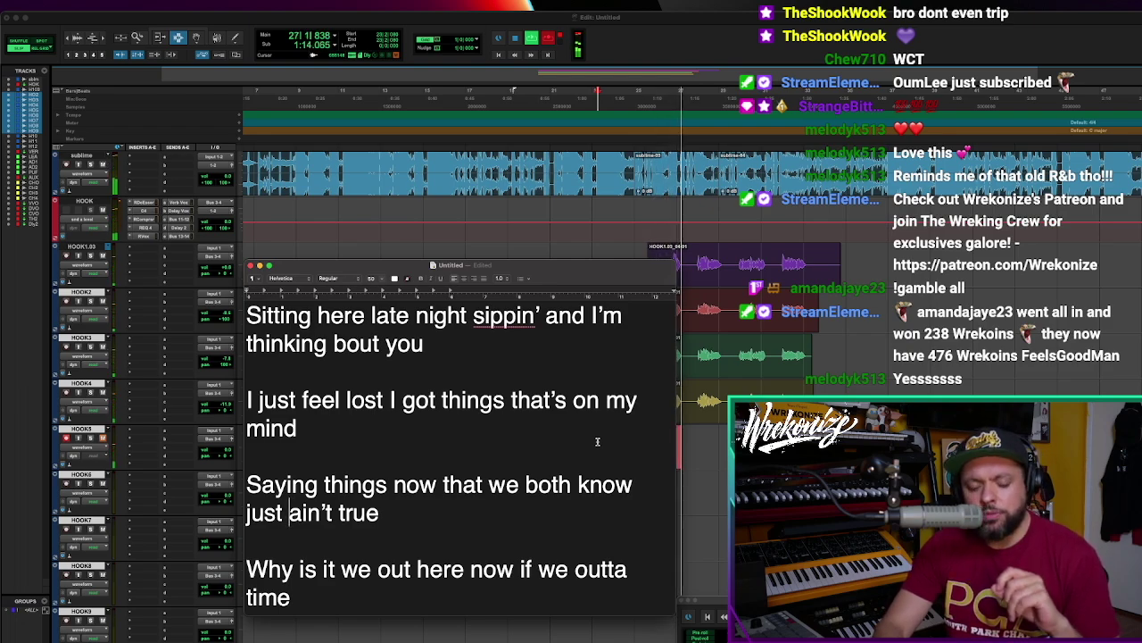
{"action": "key", "text": "super+Tab"}
{"action": "key", "text": "space"}
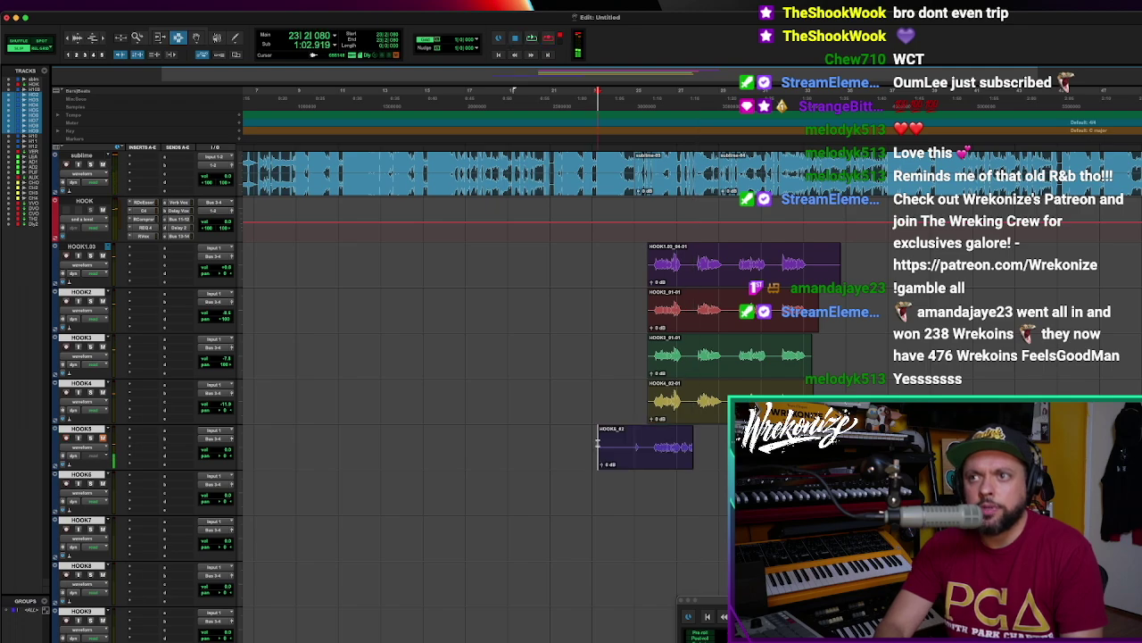
Record a complete new take on HOOK5 from bar 23 with the lyrics in view, and stop the recording
{"action": "key", "text": "space"}
{"action": "key", "text": "super+Tab"}
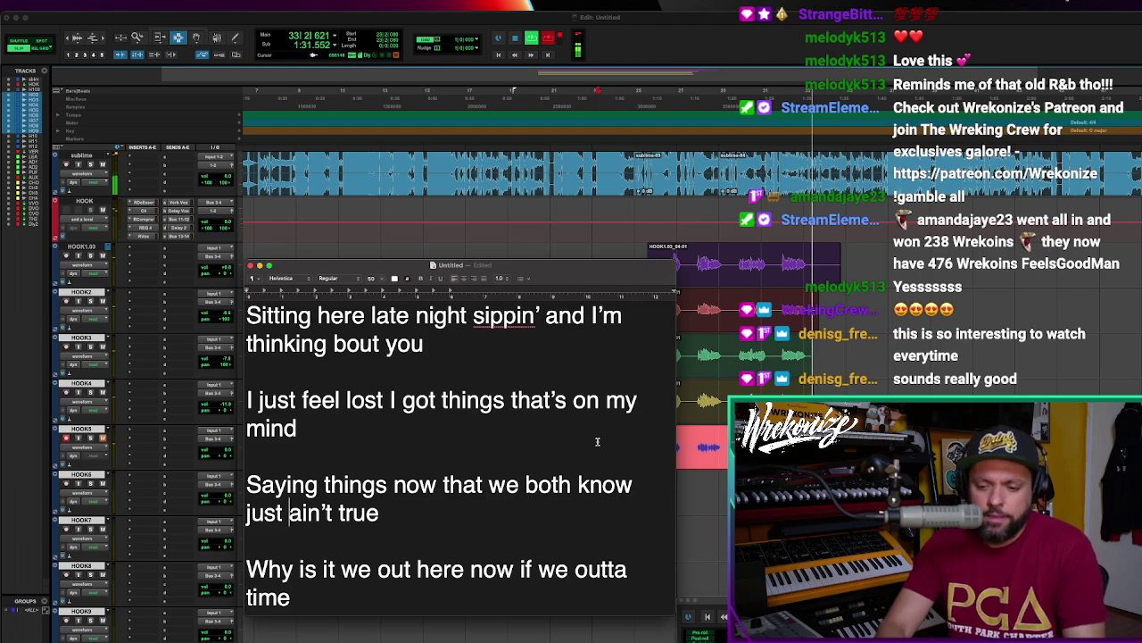
{"action": "key", "text": "super+Tab"}
{"action": "key", "text": "space"}
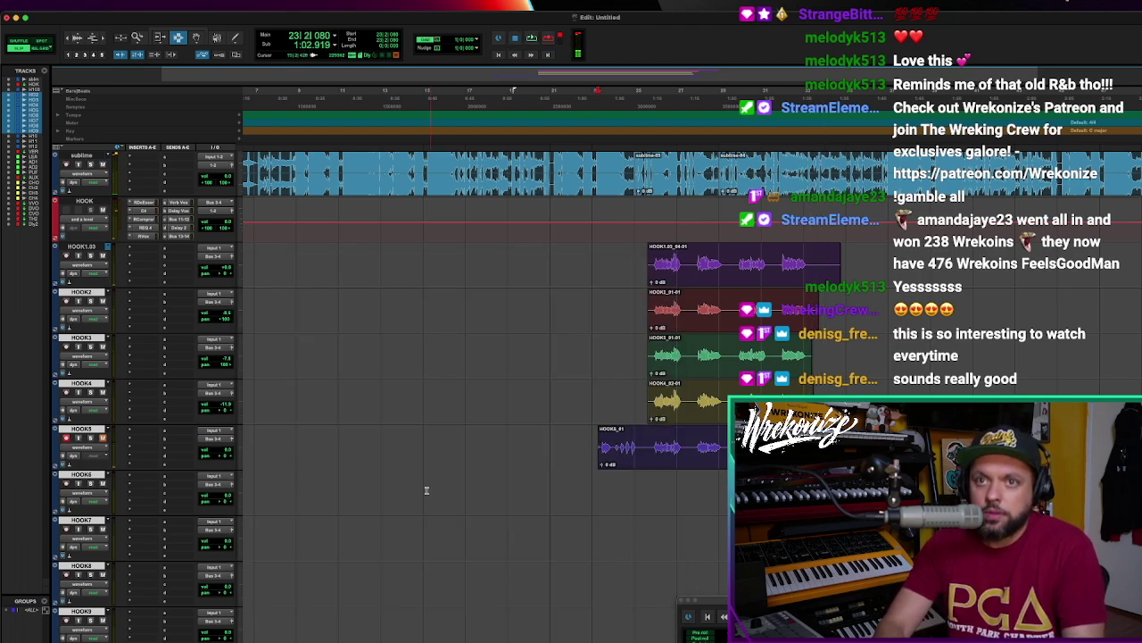
{"action": "left_click", "coordinate": [100, 494]}
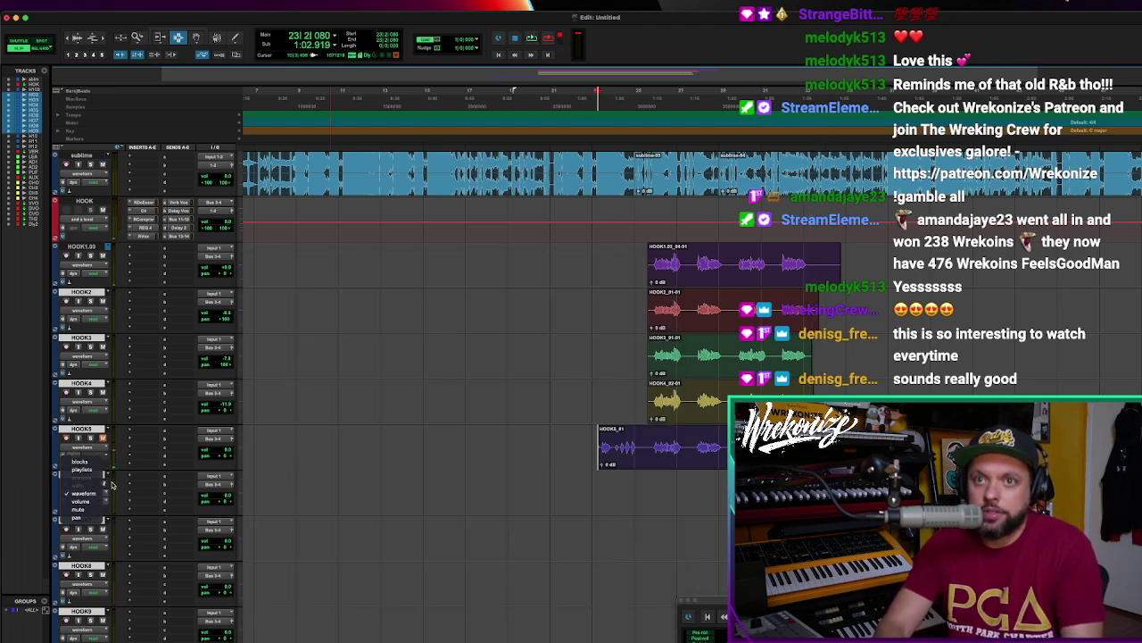
{"action": "left_click", "coordinate": [111, 484]}
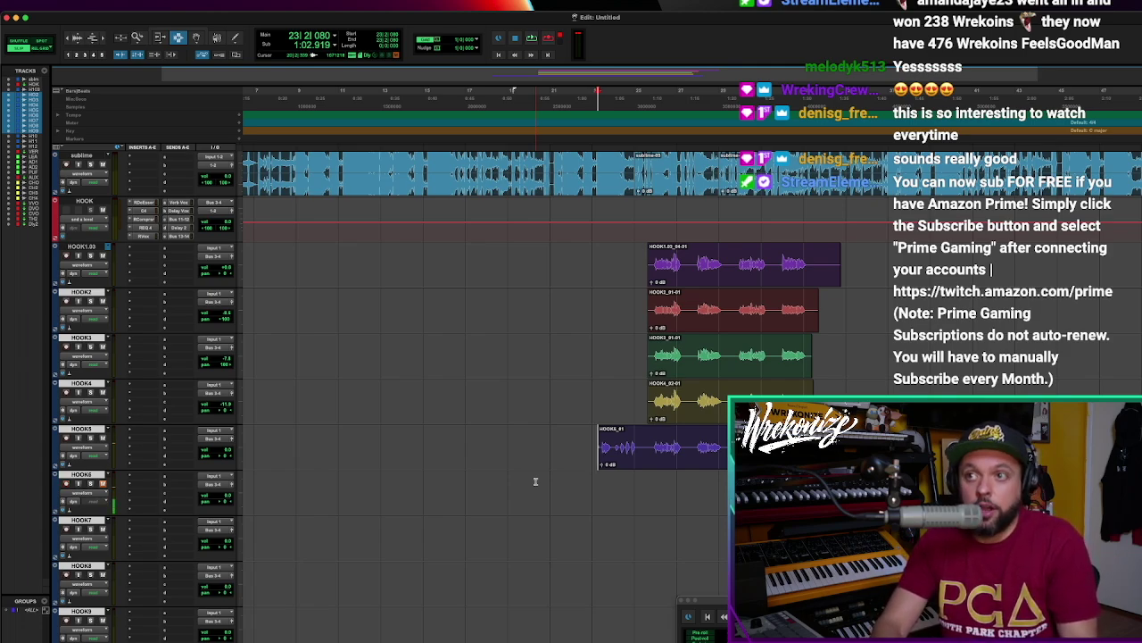
Record a vocal take on the HOOK6 track from bar 23 with the lyrics in view, and stop the recording
{"action": "key", "text": "space"}
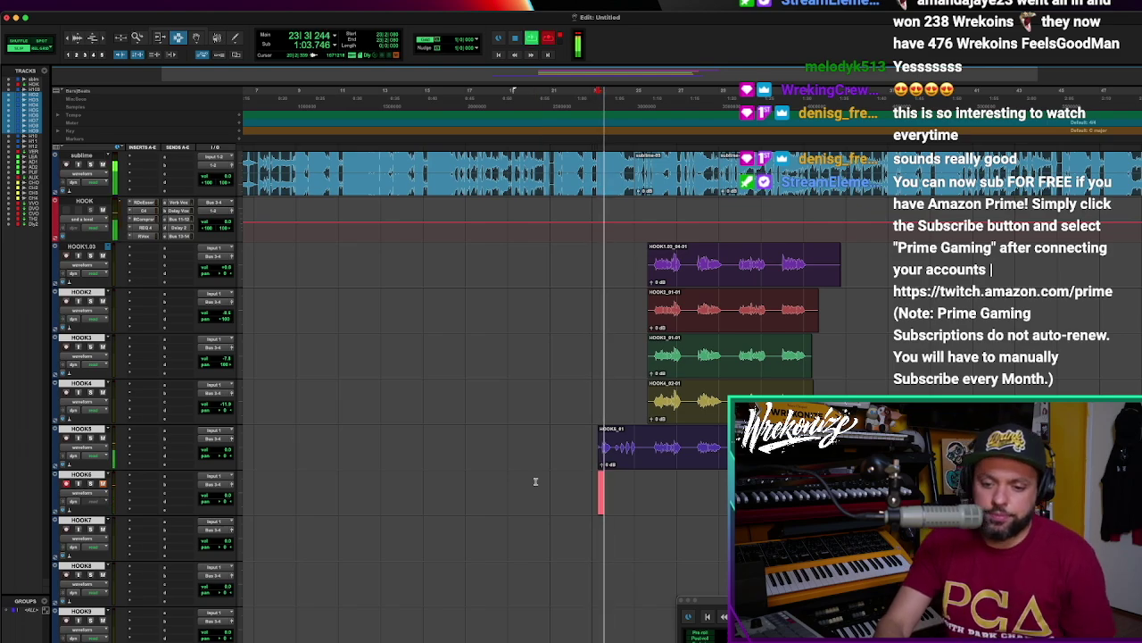
{"action": "key", "text": "super+Tab"}
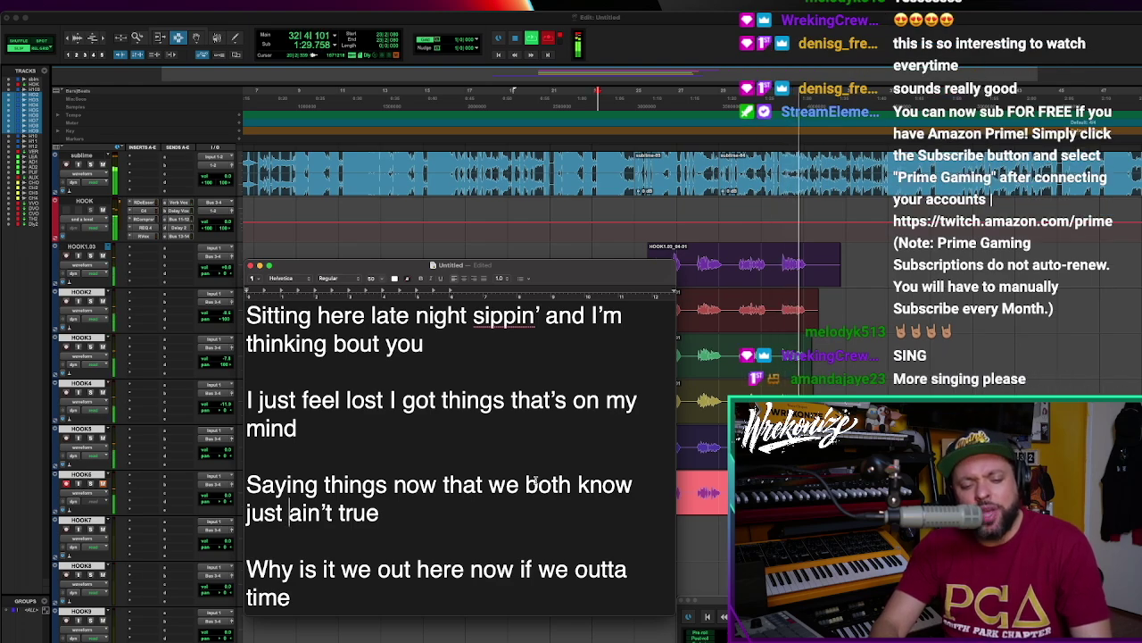
{"action": "key", "text": "super+Tab"}
{"action": "key", "text": "space"}
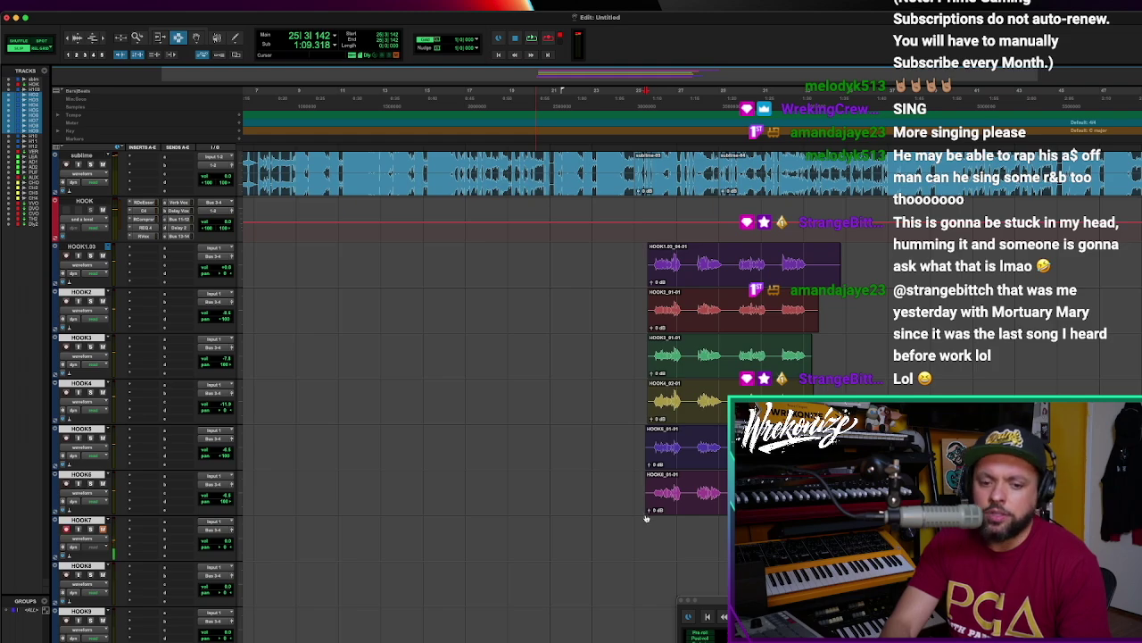
Play a short stretch of the hook layers from bar 25 with the lyrics in view, and stop playback
{"action": "key", "text": "super+Tab"}
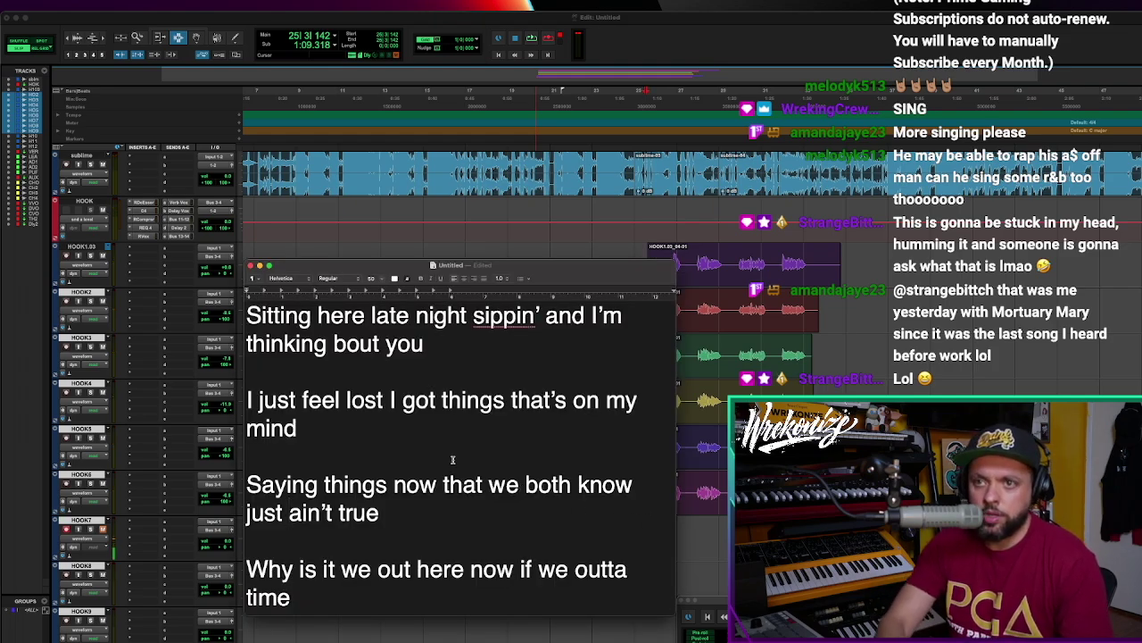
{"action": "key", "text": "super+Tab"}
{"action": "key", "text": "space"}
{"action": "key", "text": "super+Tab"}
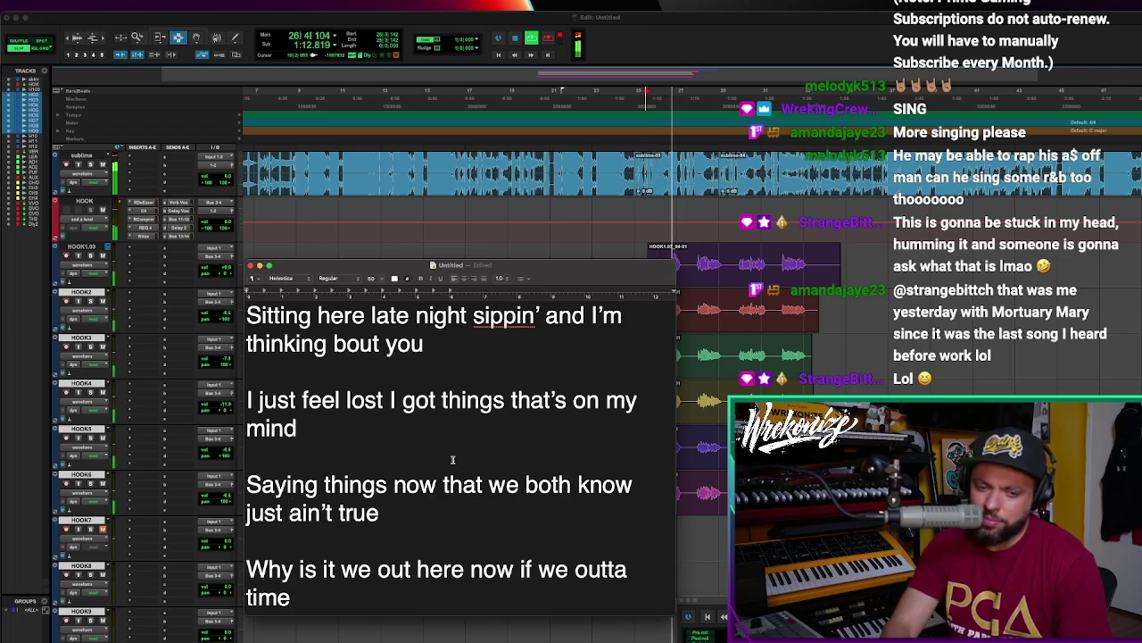
{"action": "key", "text": "super+Tab"}
{"action": "key", "text": "space"}
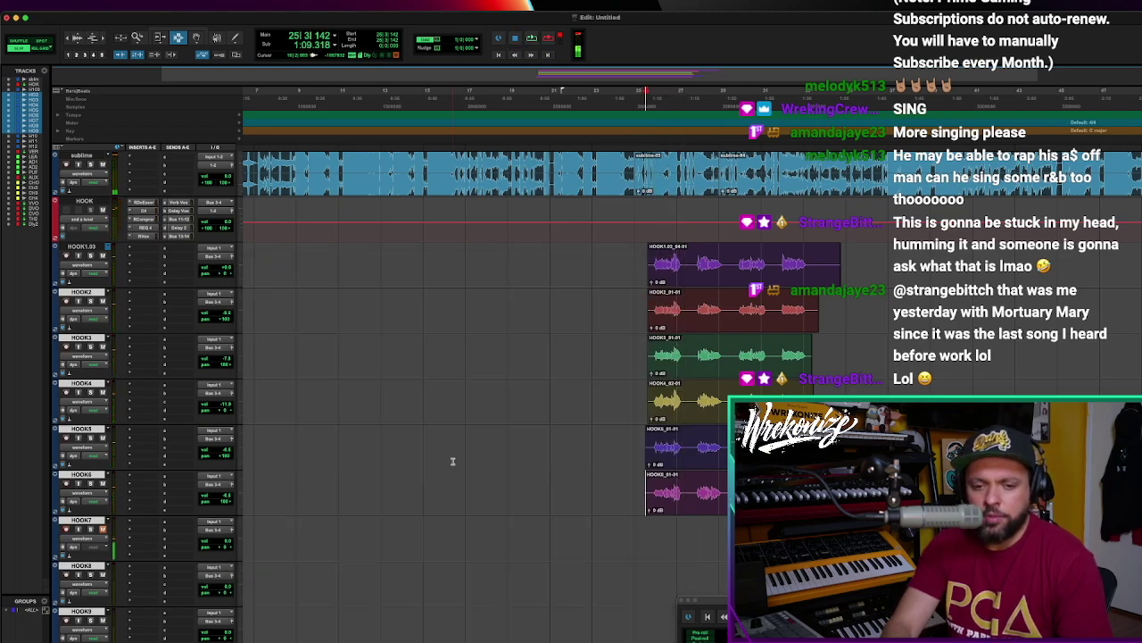
Restart playback briefly from bar 25, and delete the stray space before "ain't true" in the lyrics document
{"action": "key", "text": "space"}
{"action": "key", "text": "super+Tab"}
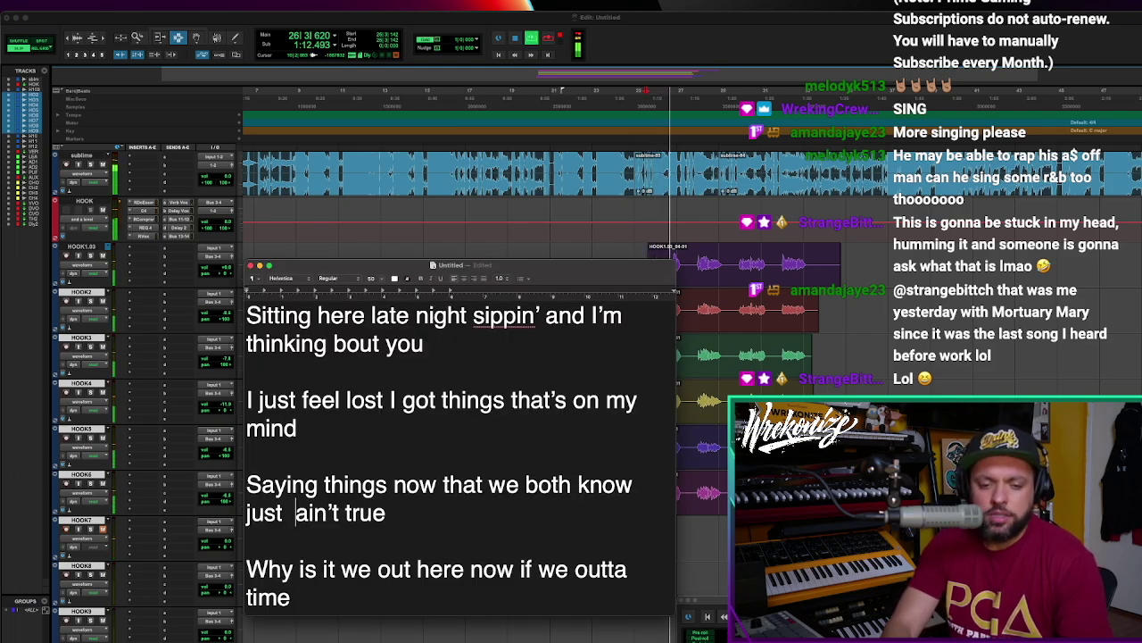
{"action": "key", "text": "BackSpace"}
{"action": "key", "text": "super+Tab"}
{"action": "key", "text": "space"}
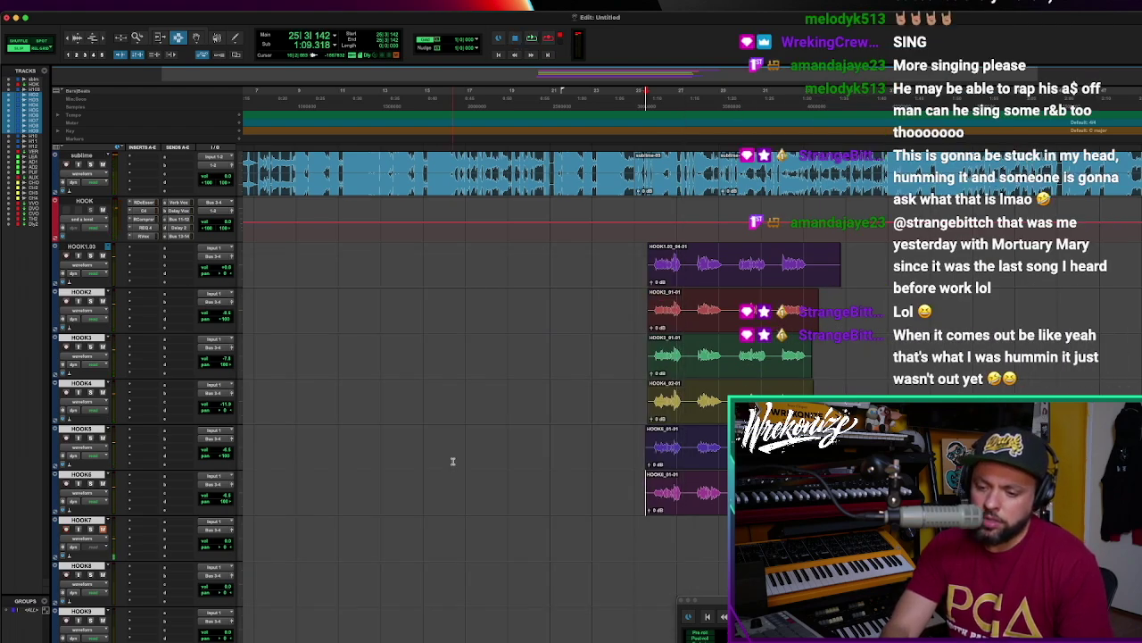
{"action": "key", "text": "super+Tab"}
{"action": "key", "text": "BackSpace"}
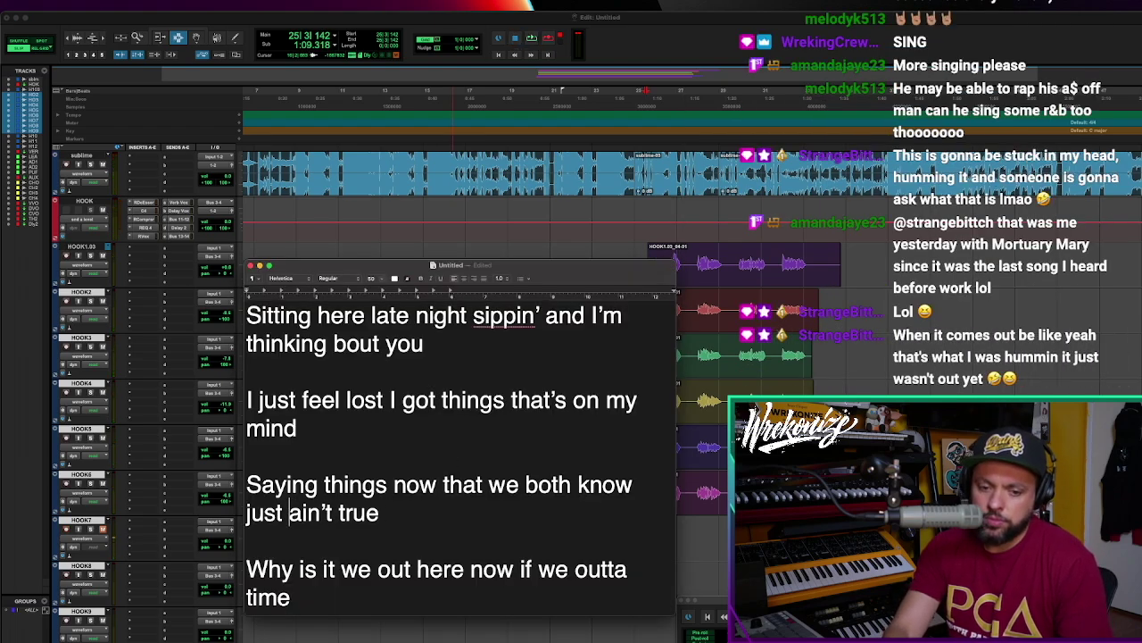
Play the hook layers from bar 25 through to bar 33 with the lyrics in view, and stop playback
{"action": "key", "text": "super+Tab"}
{"action": "key", "text": "space"}
{"action": "key", "text": "super+Tab"}
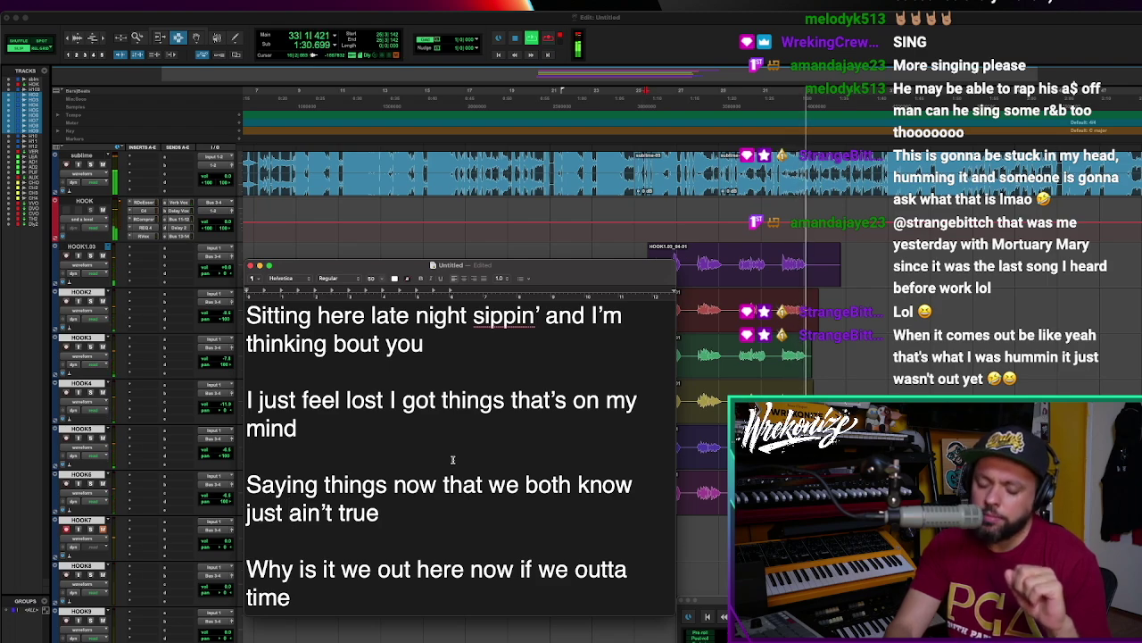
{"action": "key", "text": "super+Tab"}
{"action": "key", "text": "space"}
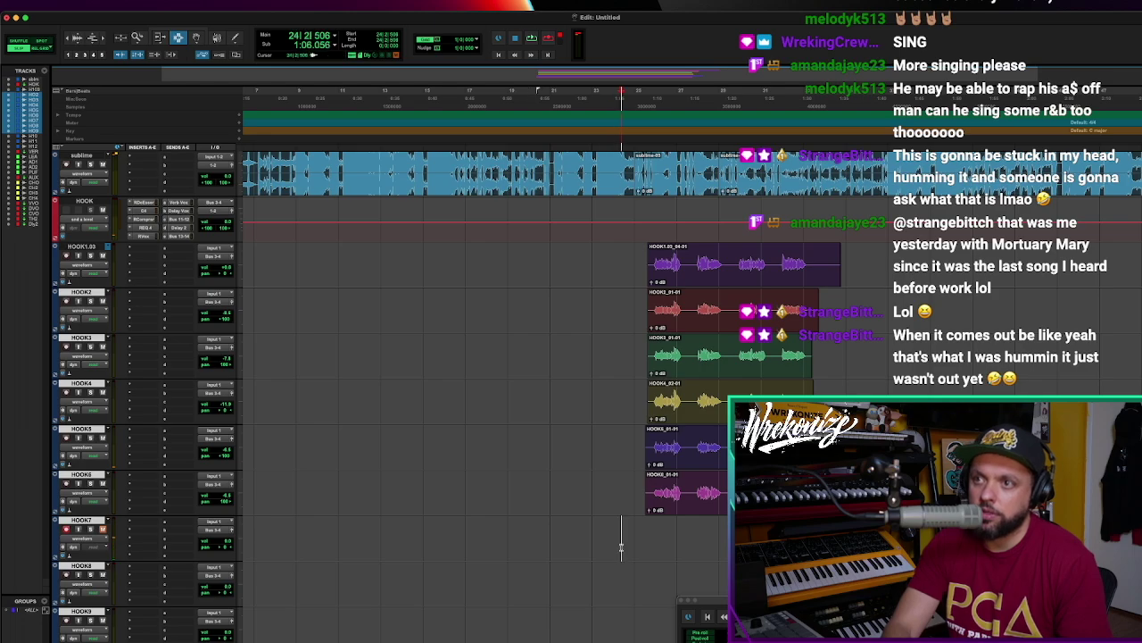
Record a vocal take on the HOOK7 track from bar 24 with the lyrics in view, and stop the recording
{"action": "key", "text": "space"}
{"action": "key", "text": "super+Tab"}
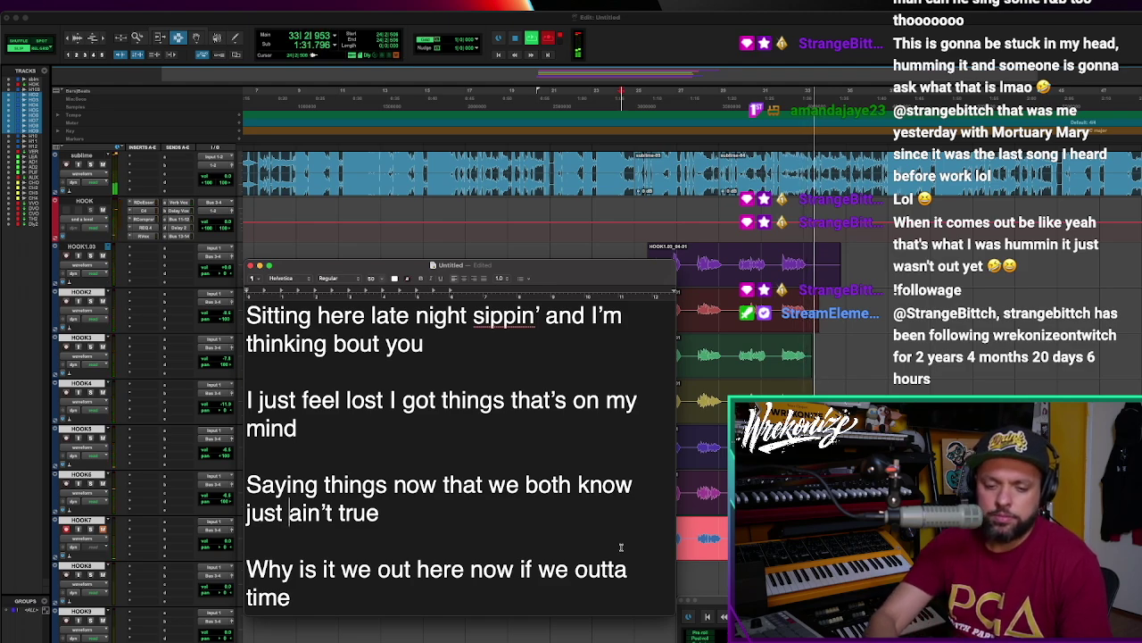
{"action": "key", "text": "super+Tab"}
{"action": "key", "text": "space"}
Play back the hook from bar 25 to review the new HOOK7 layer together with the other takes
{"action": "key", "text": "space"}
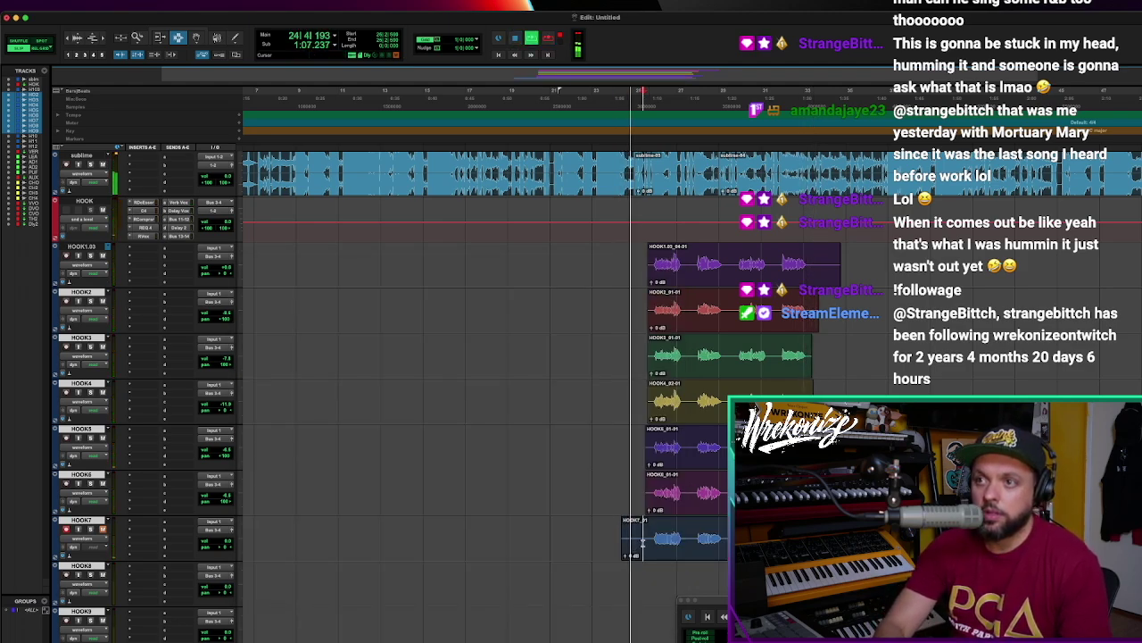
{"action": "key", "text": "space"}
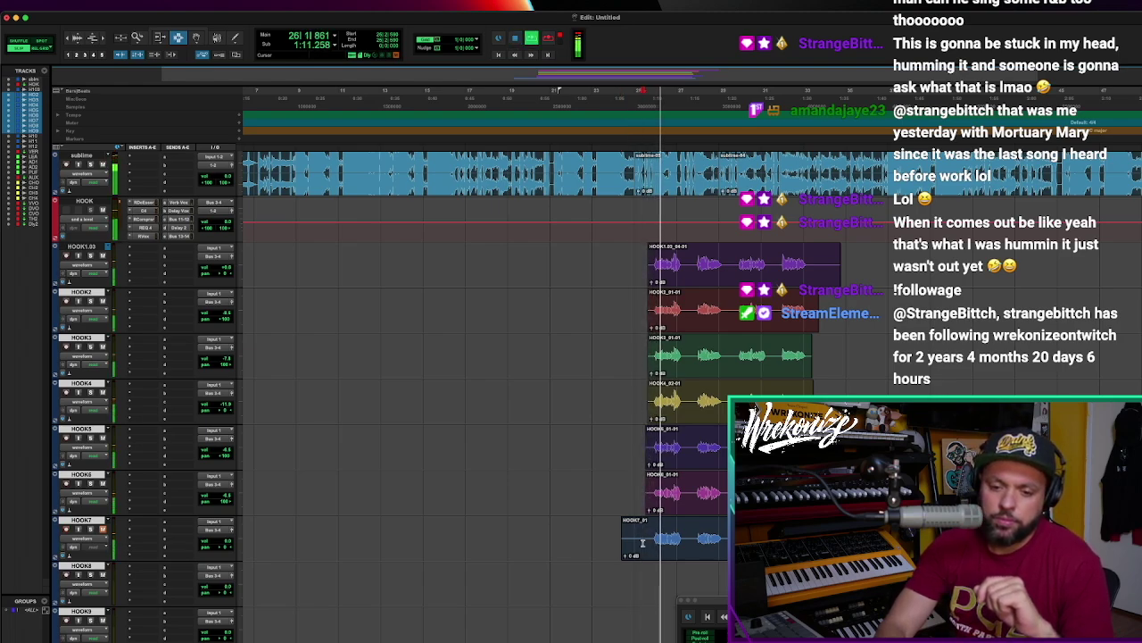
{"action": "key", "text": "space"}
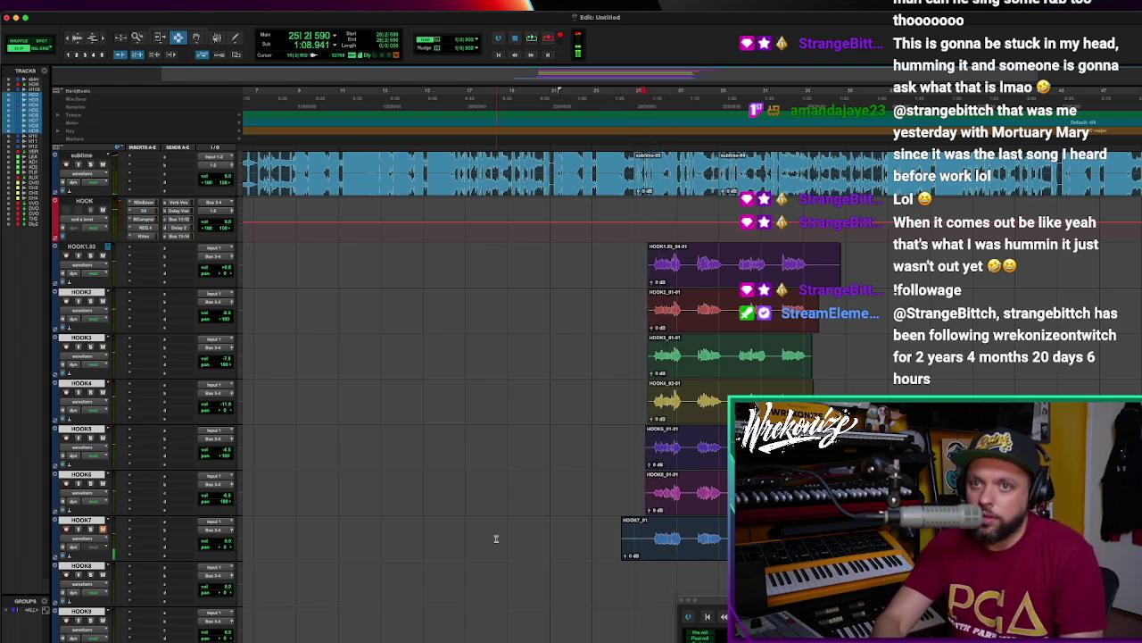
{"action": "key", "text": "space"}
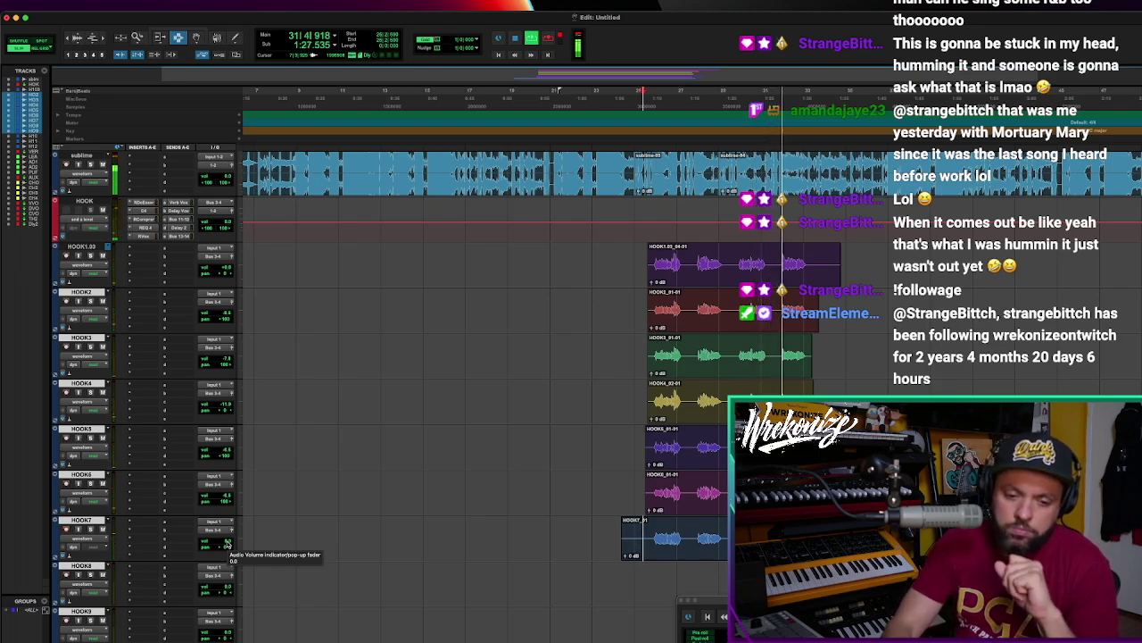
{"action": "key", "text": "space"}
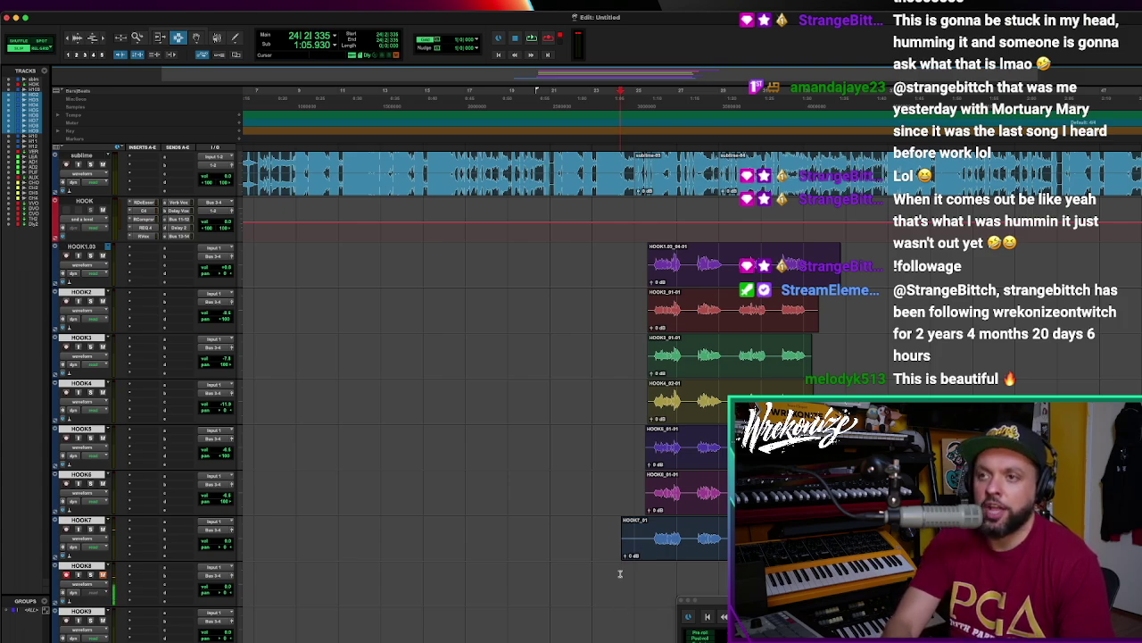
{"action": "key", "text": "space"}
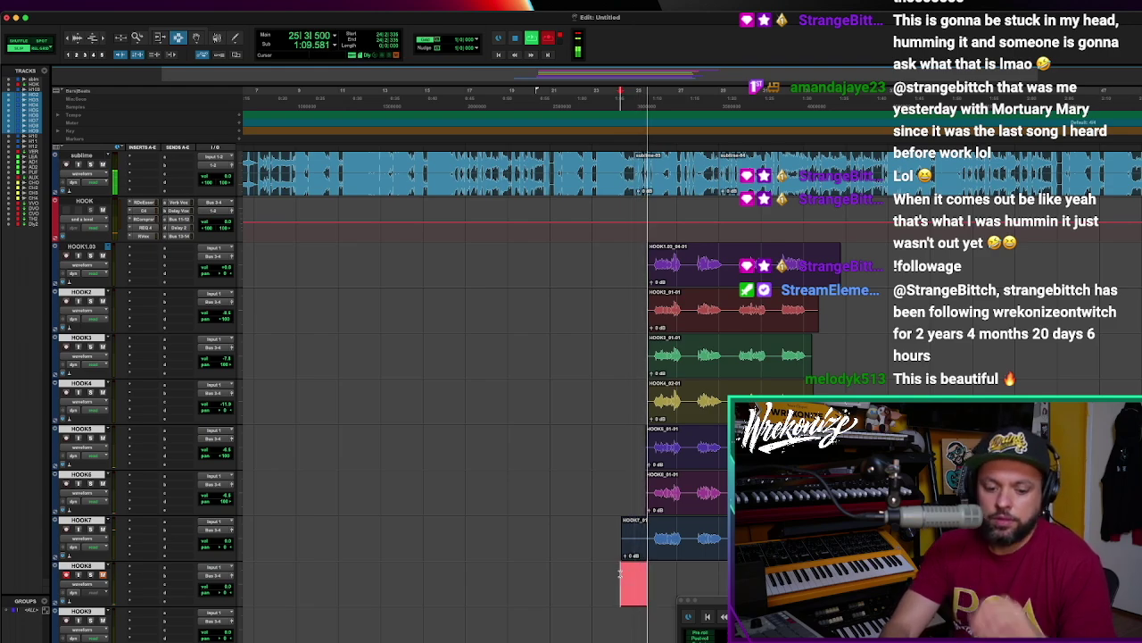
{"action": "key", "text": "super+Tab"}
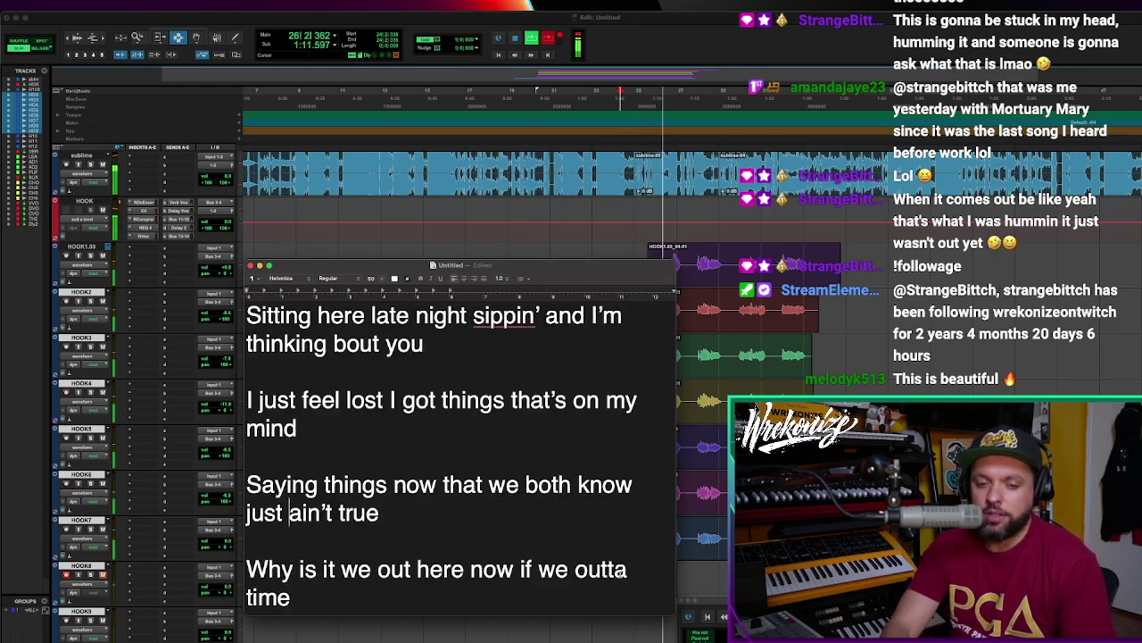
{"action": "key", "text": "super+Tab"}
{"action": "key", "text": "space"}
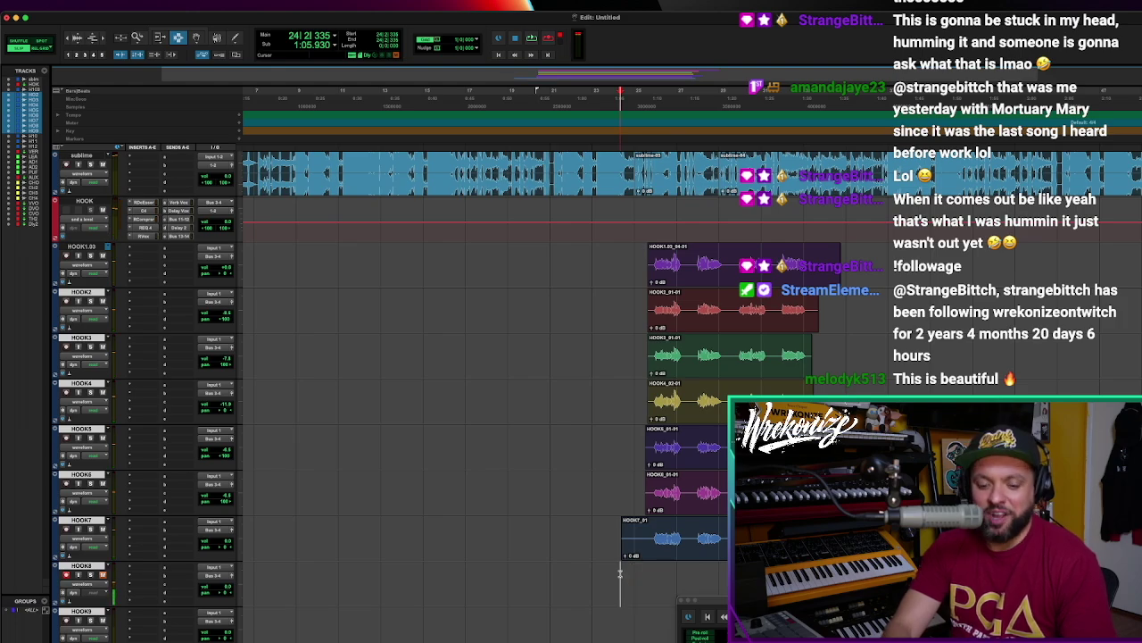
{"action": "key", "text": "super+space"}
{"action": "key", "text": "super+Tab"}
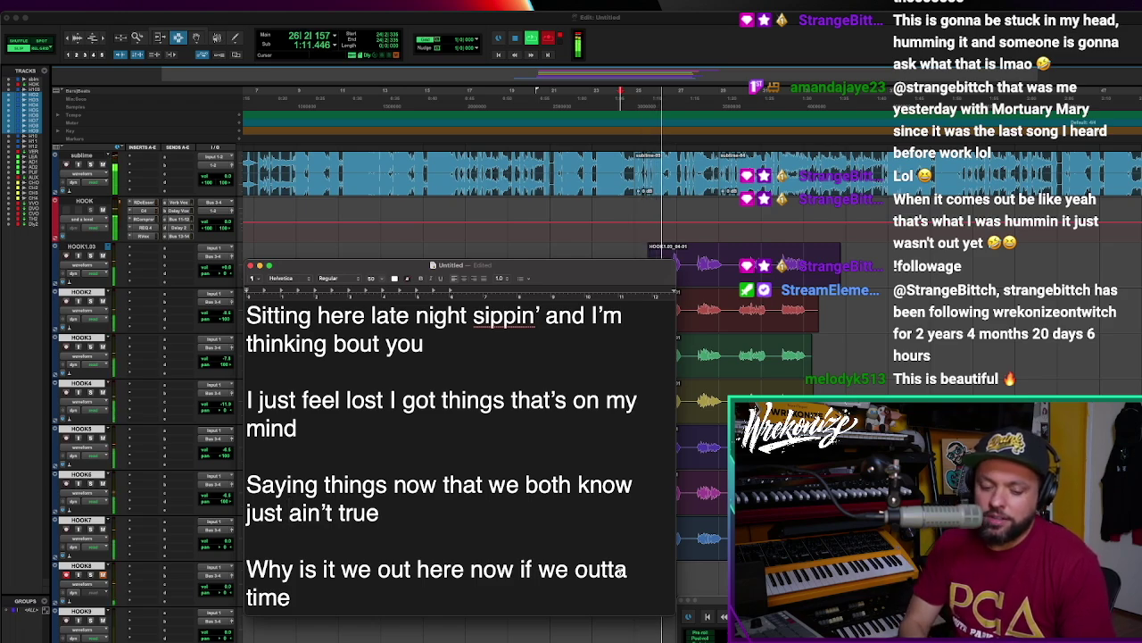
{"action": "key", "text": "super+Tab"}
{"action": "key", "text": "super+Tab"}
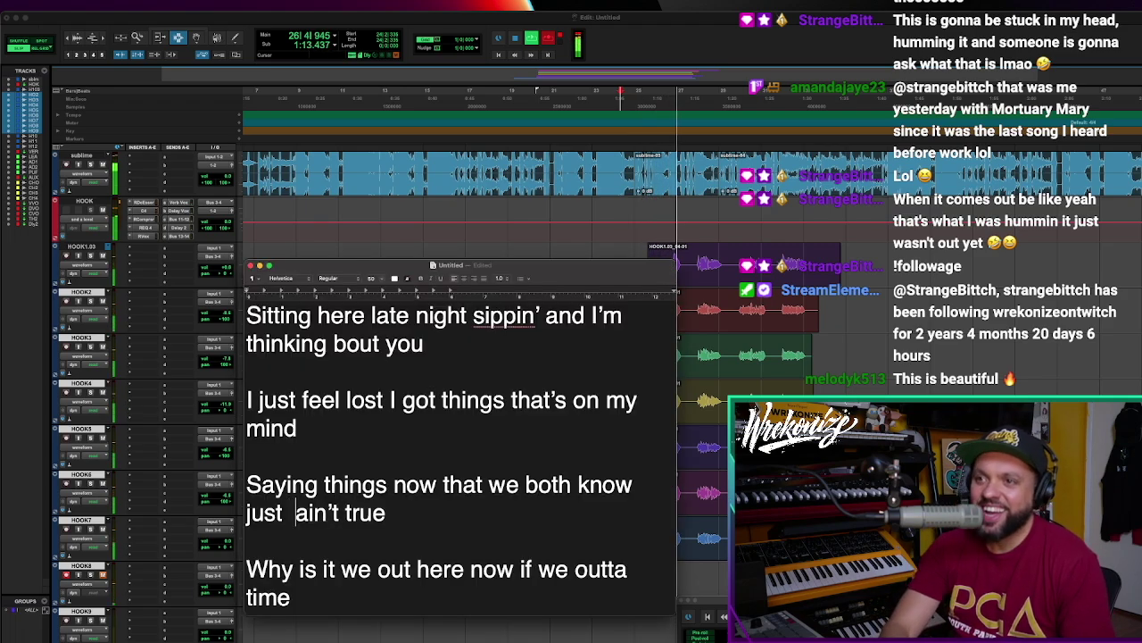
{"action": "key", "text": "super+Tab"}
{"action": "key", "text": "super+period"}
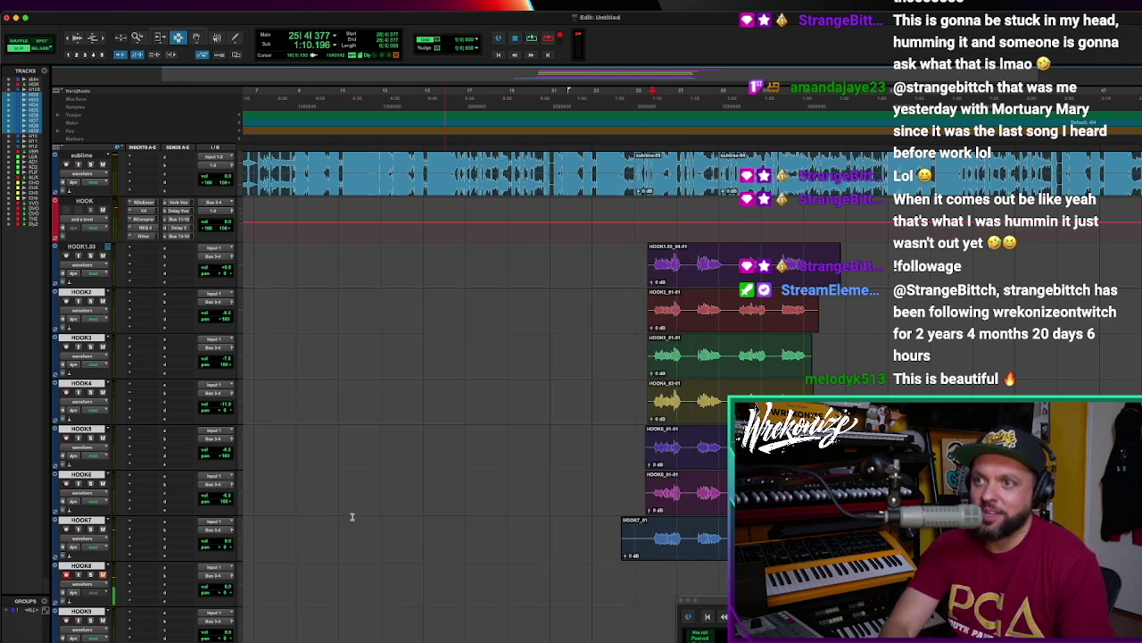
Check playback of the layers from bar 25, and record a complete HOOK8 take from bar 24 with the lyrics in view
{"action": "key", "text": "space"}
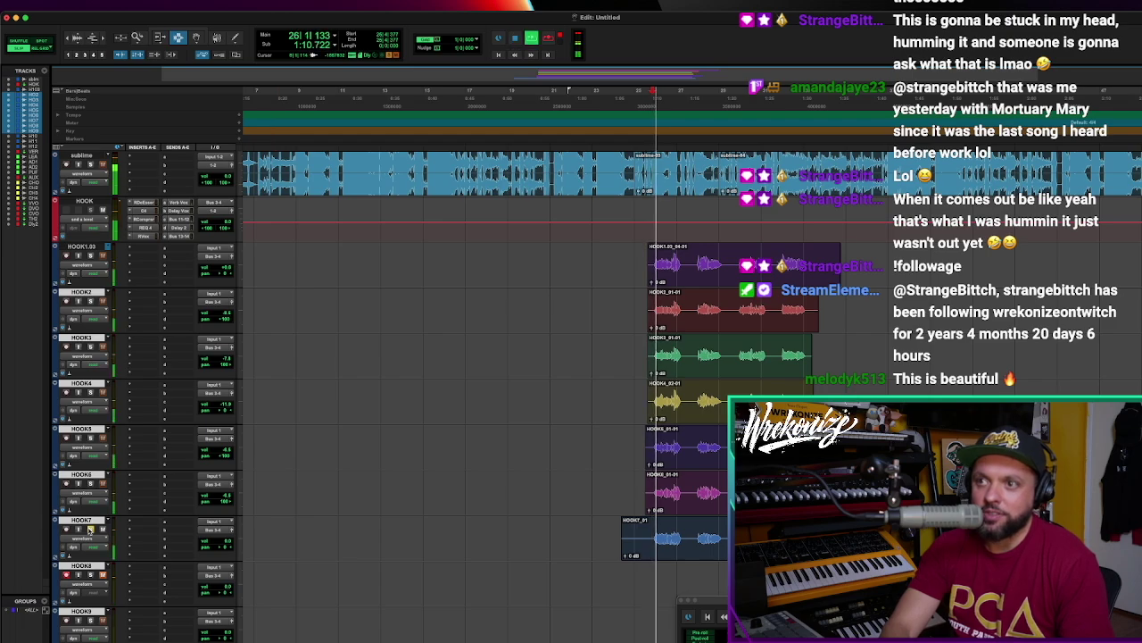
{"action": "key", "text": "space"}
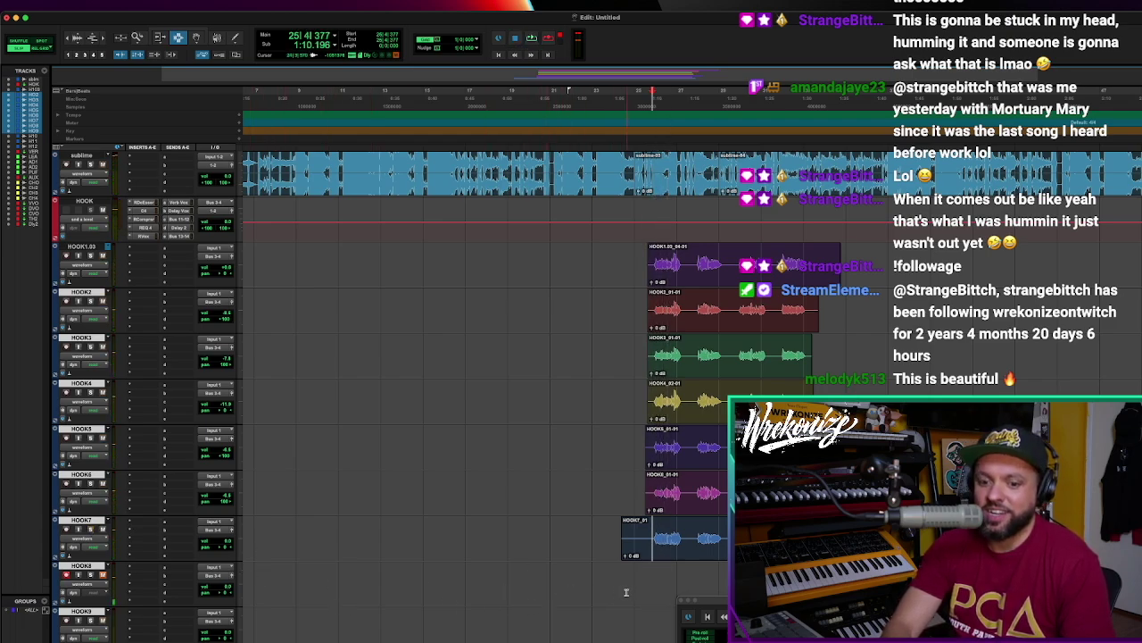
{"action": "key", "text": "space"}
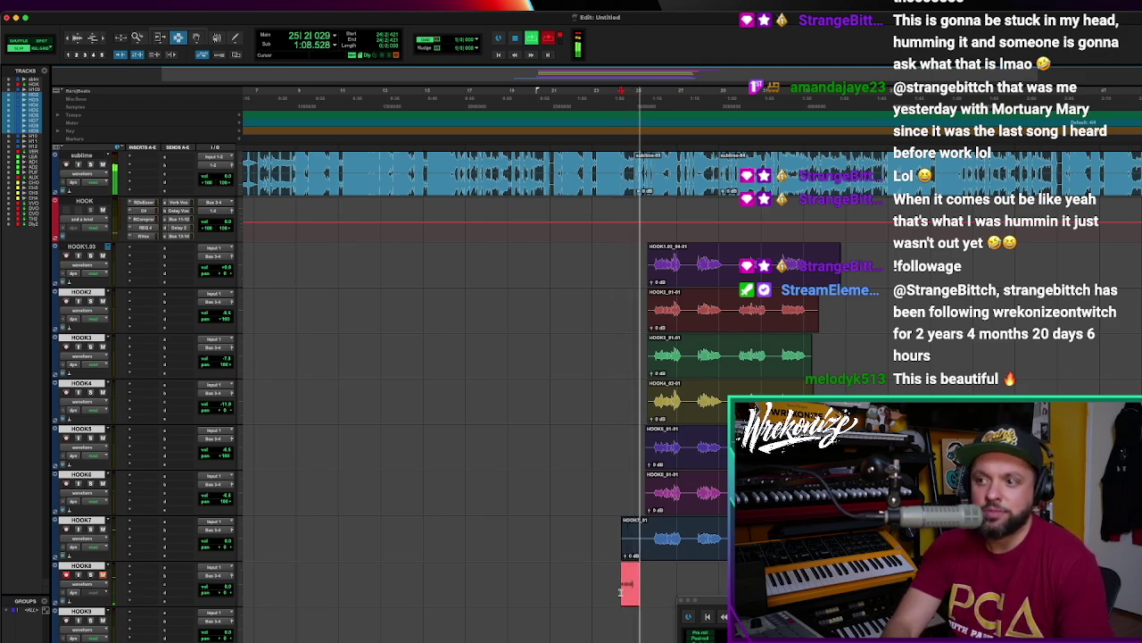
{"action": "key", "text": "super+Tab"}
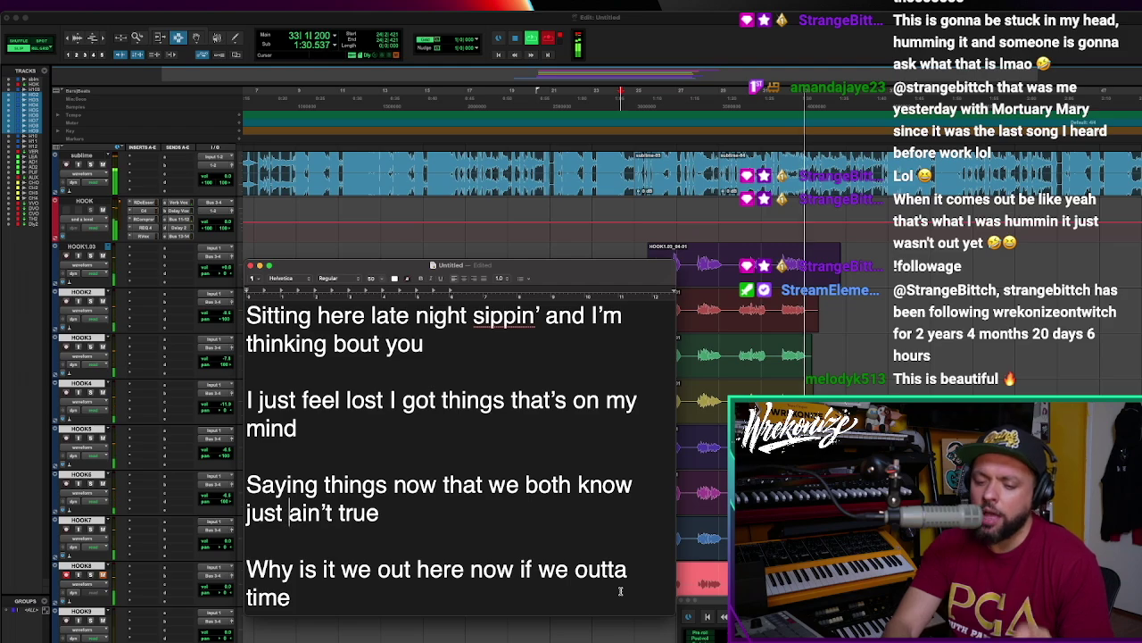
{"action": "key", "text": "super+Tab"}
{"action": "key", "text": "space"}
Lower the HOOK7 track's volume, and play the hook layers with the lyrics in view before stopping playback
{"action": "left_click", "coordinate": [600, 580]}
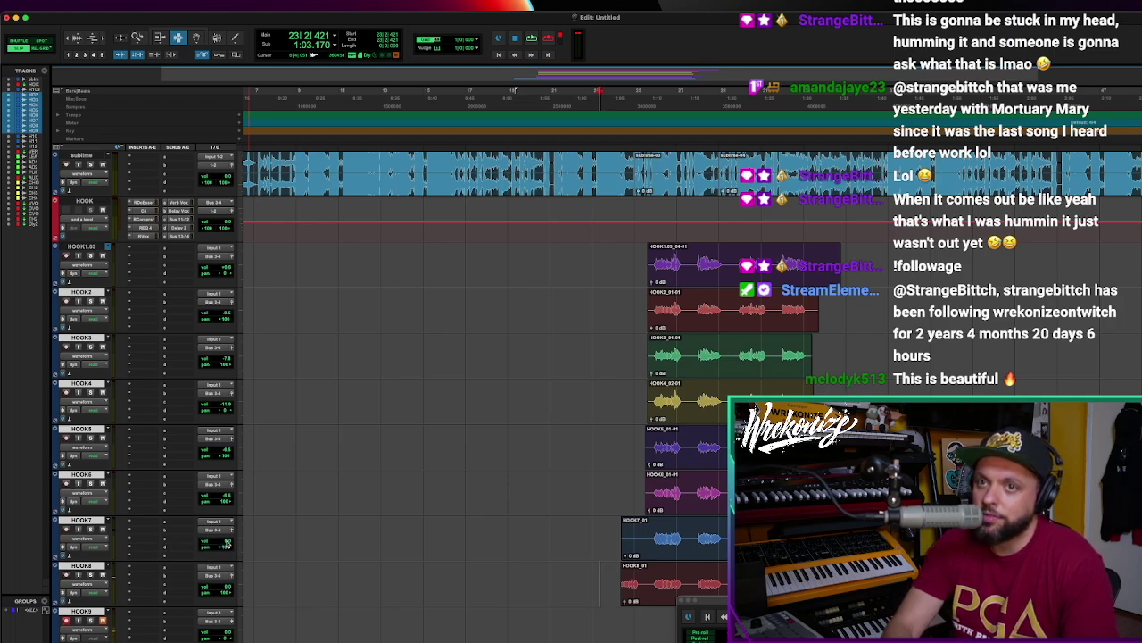
{"action": "left_click", "coordinate": [226, 542]}
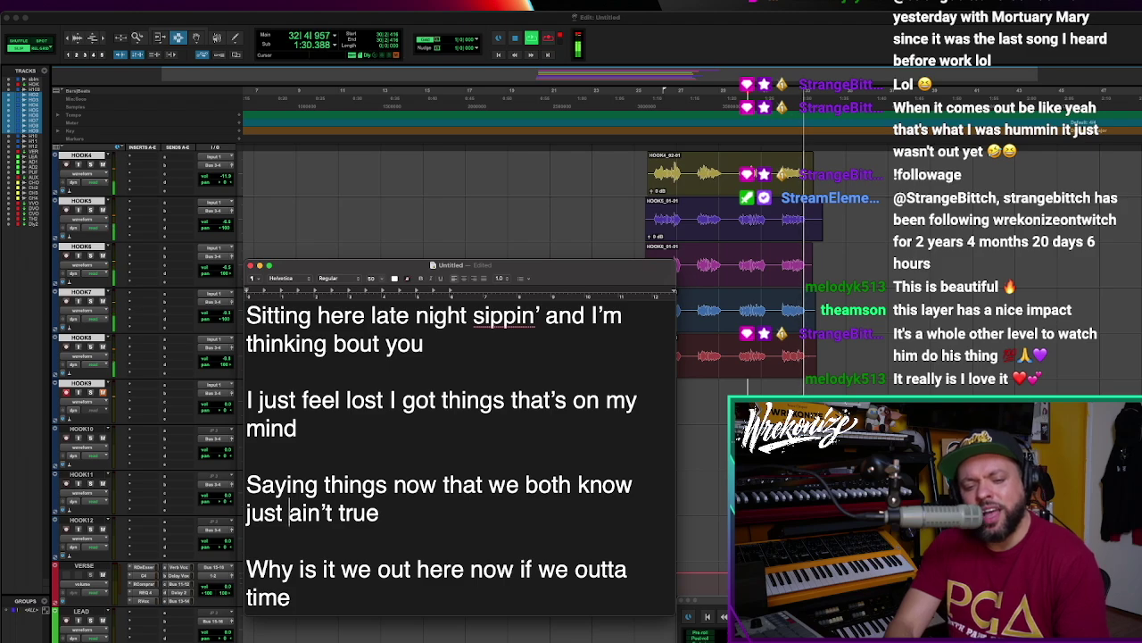
{"action": "key", "text": "super+Tab"}
{"action": "key", "text": "space"}
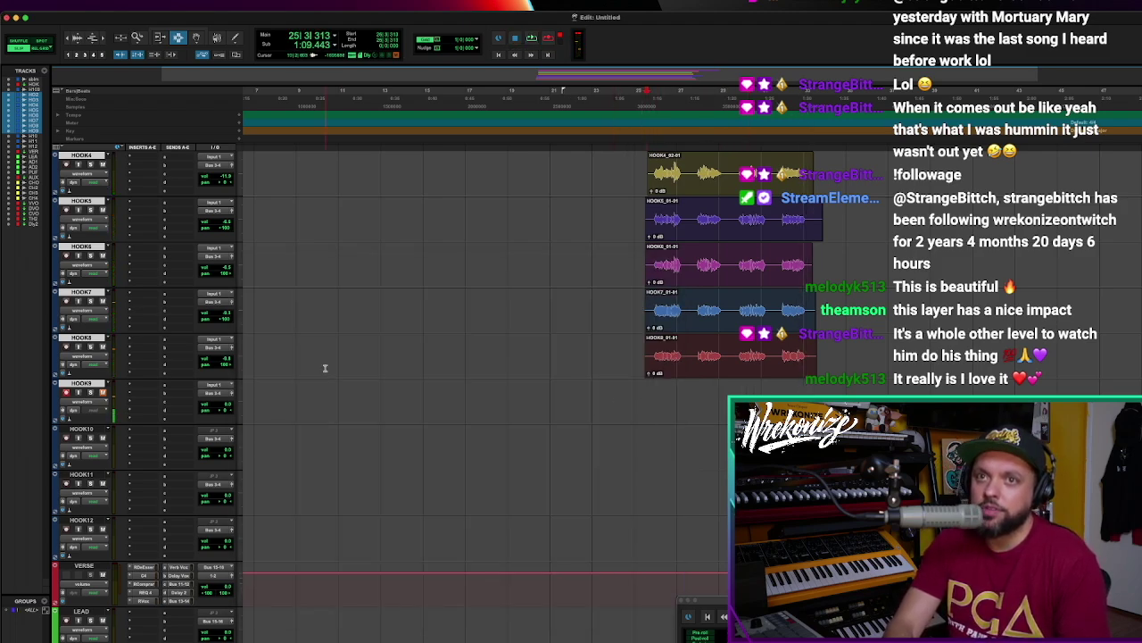
Record a vocal take on the HOOK9 track from bar 29 for the second half of the hook, with the lyrics in view
{"action": "key", "text": "super+Tab"}
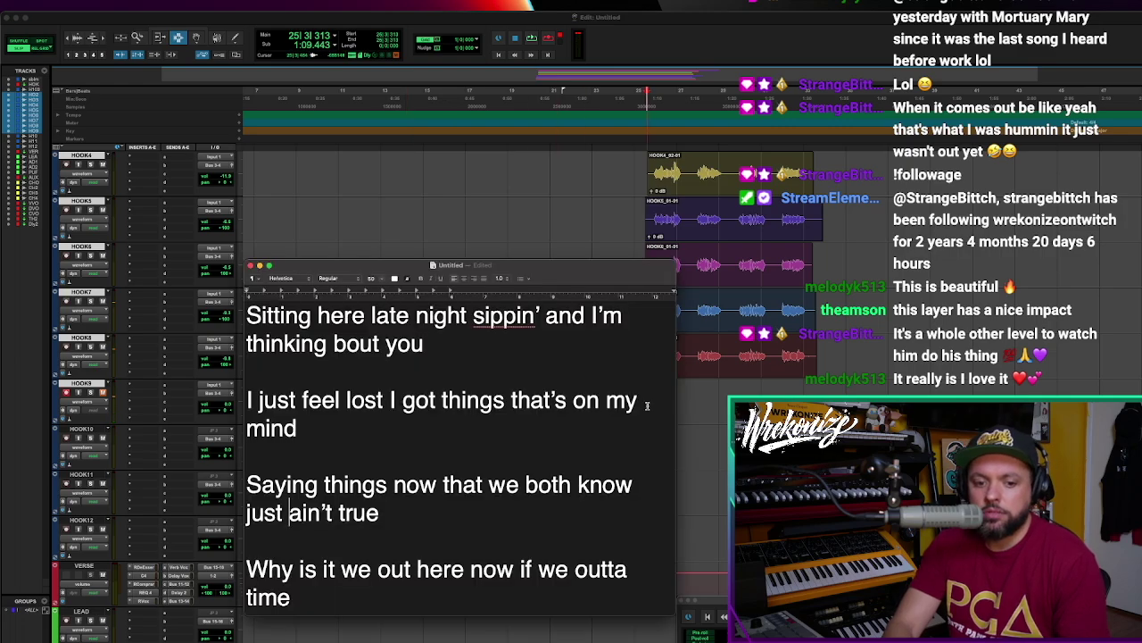
{"action": "key", "text": "super+Tab"}
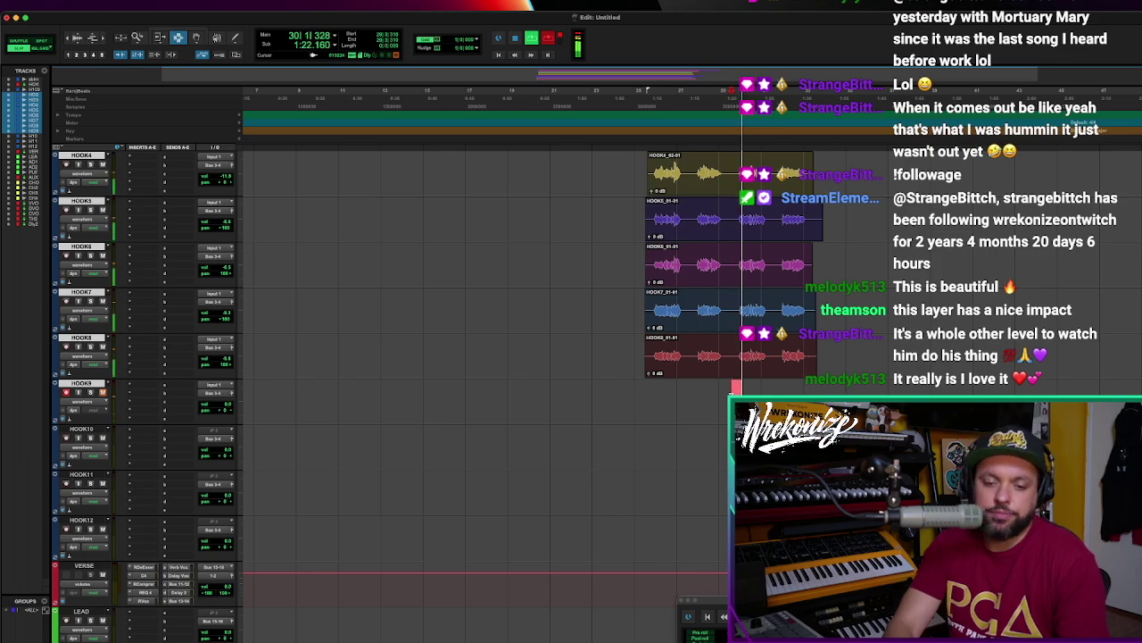
{"action": "key", "text": "super+Tab"}
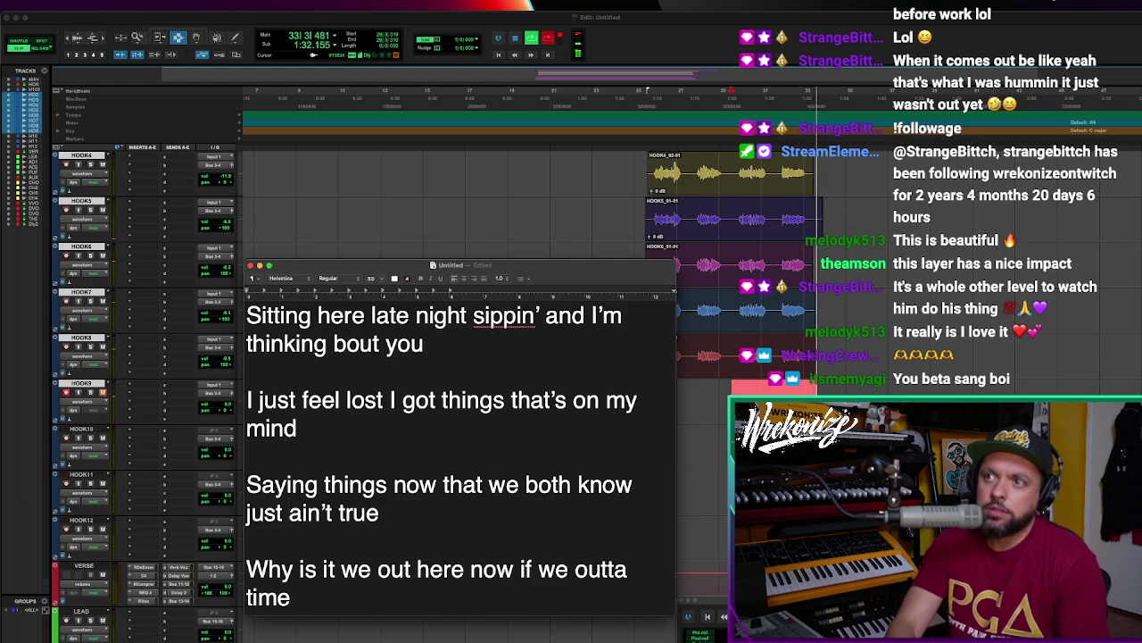
{"action": "key", "text": "super+Tab"}
{"action": "key", "text": "space"}
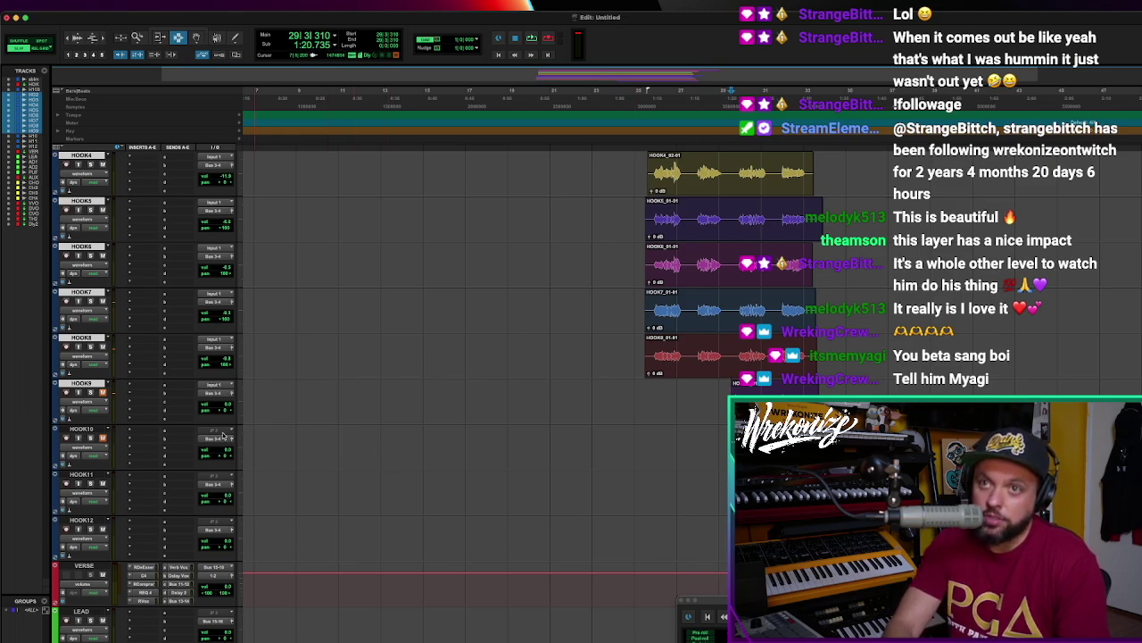
Set the audio input of the HOOK10, HOOK11 and HOOK12 tracks together to Input 1 (Mono)
{"action": "left_click", "coordinate": [85, 430]}
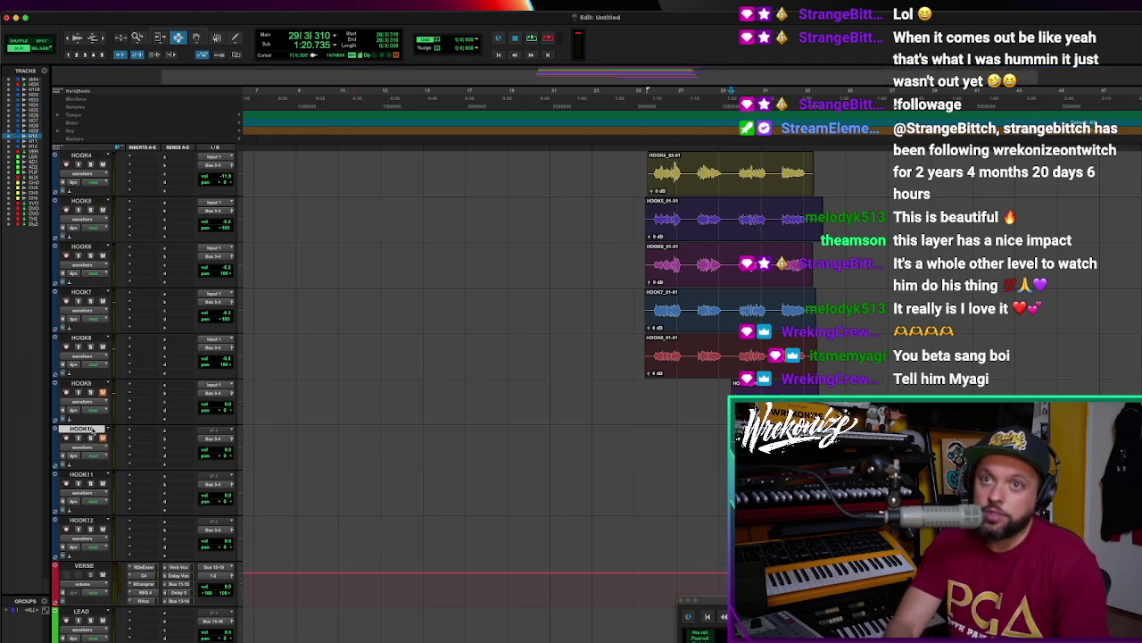
{"action": "left_click", "coordinate": [91, 512]}
{"action": "left_click", "coordinate": [72, 520]}
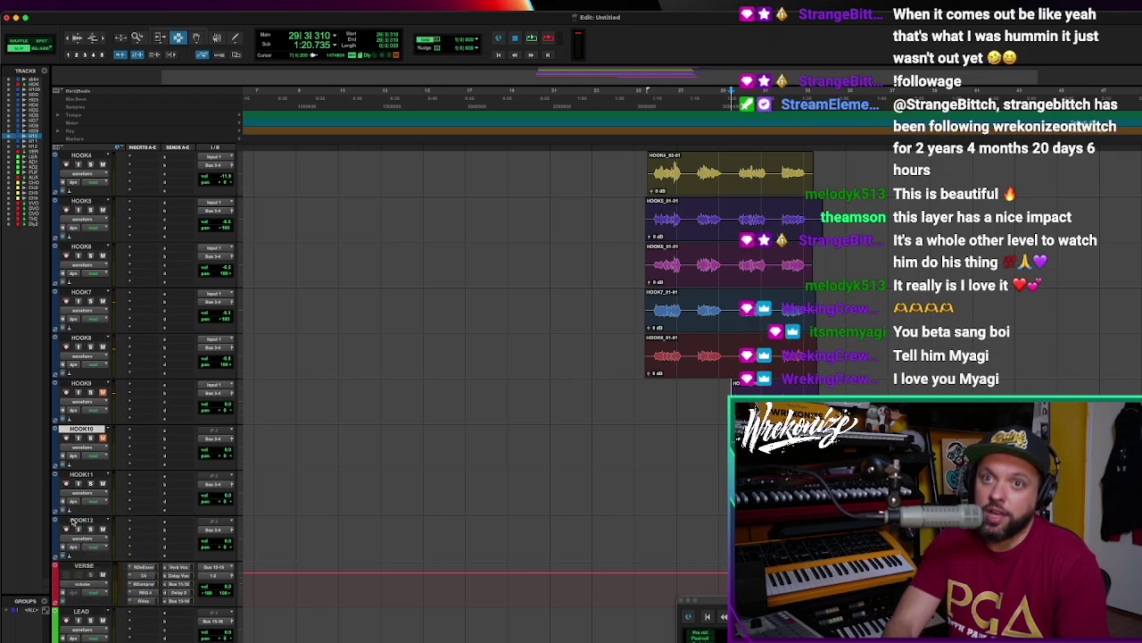
{"action": "left_click", "coordinate": [77, 519], "text": "shift"}
{"action": "left_click", "coordinate": [224, 430]}
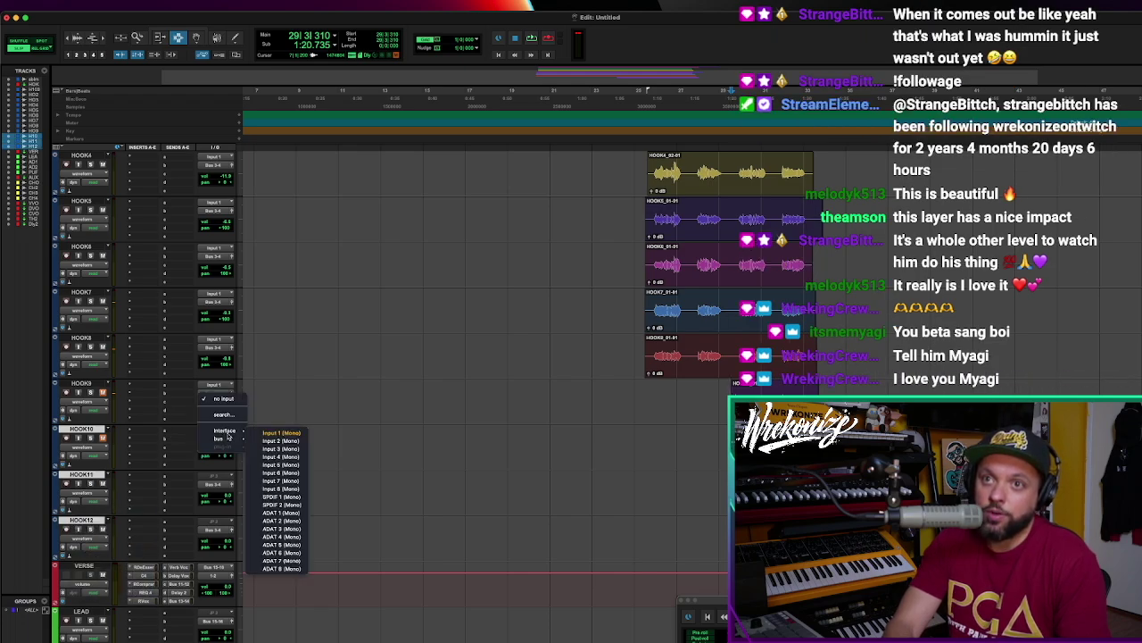
{"action": "left_click", "coordinate": [260, 433]}
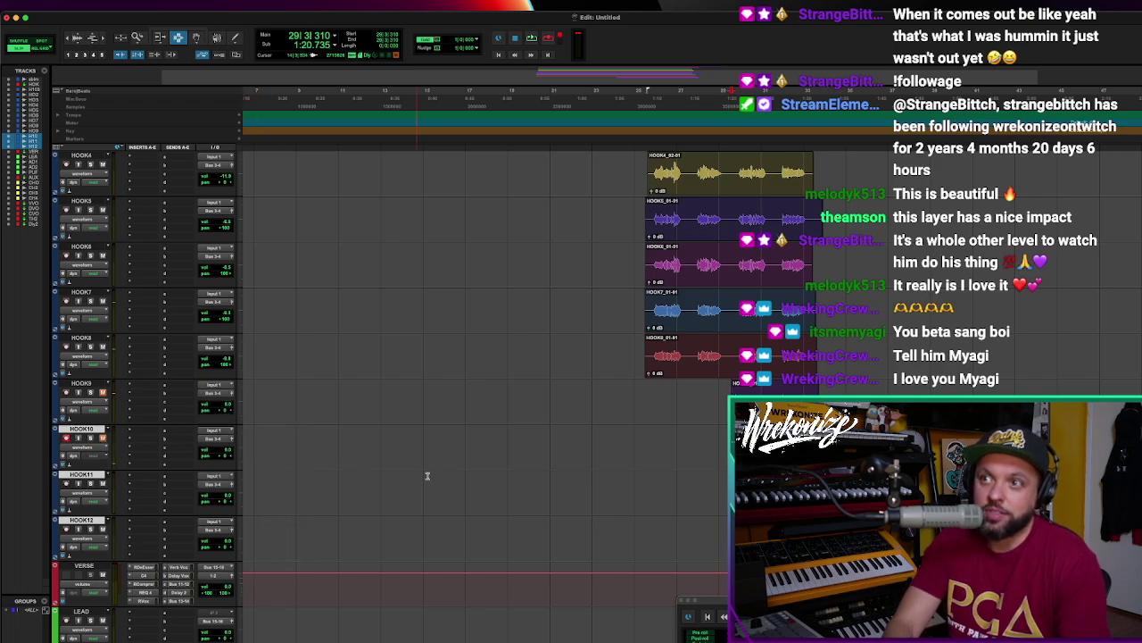
Record a vocal take on the HOOK10 track from bar 29 for the second half of the hook, with the lyrics in view
{"action": "left_click", "coordinate": [723, 446]}
{"action": "key", "text": "super+space"}
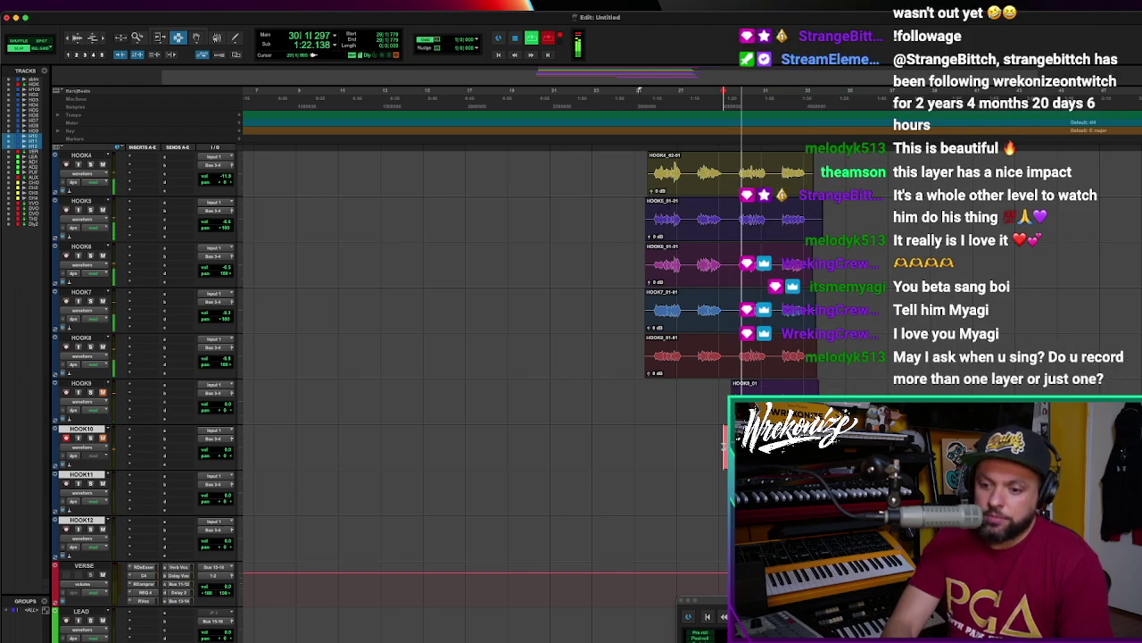
{"action": "key", "text": "super+Tab"}
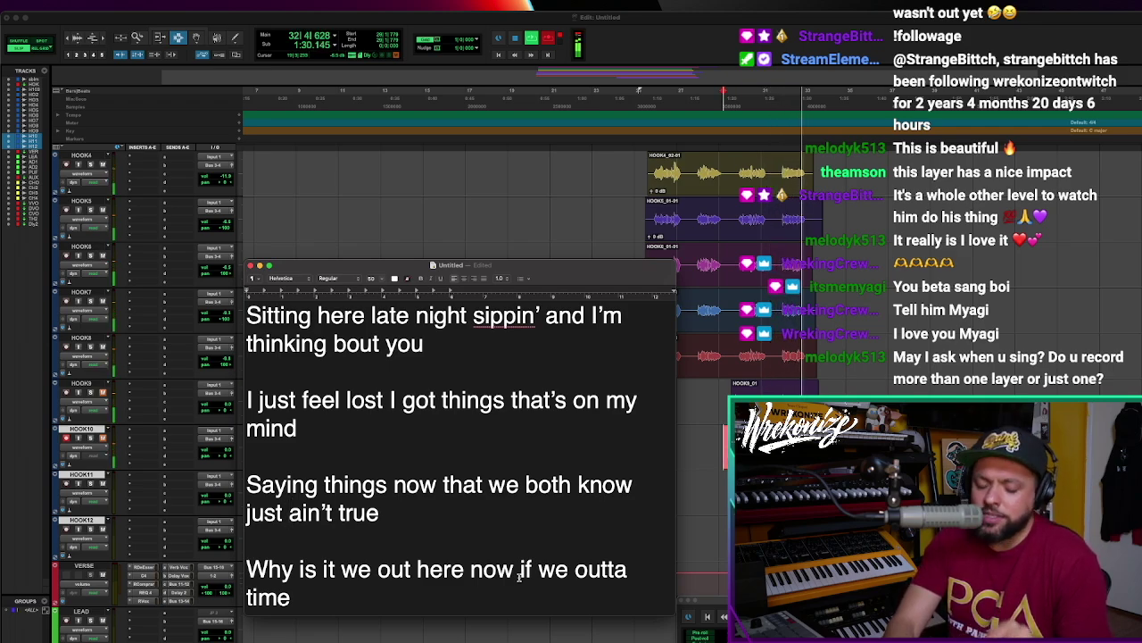
{"action": "key", "text": "super+Tab"}
{"action": "key", "text": "space"}
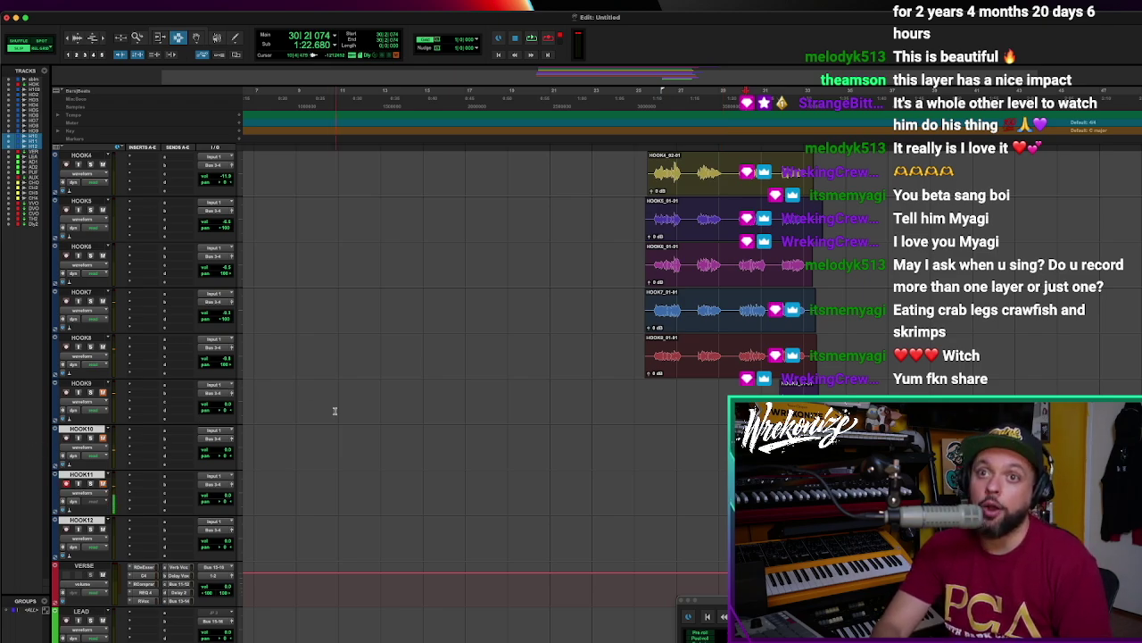
Play back the hook from bar 25 to review the HOOK9 and HOOK10 layers together with the other takes
{"action": "left_click", "coordinate": [645, 419]}
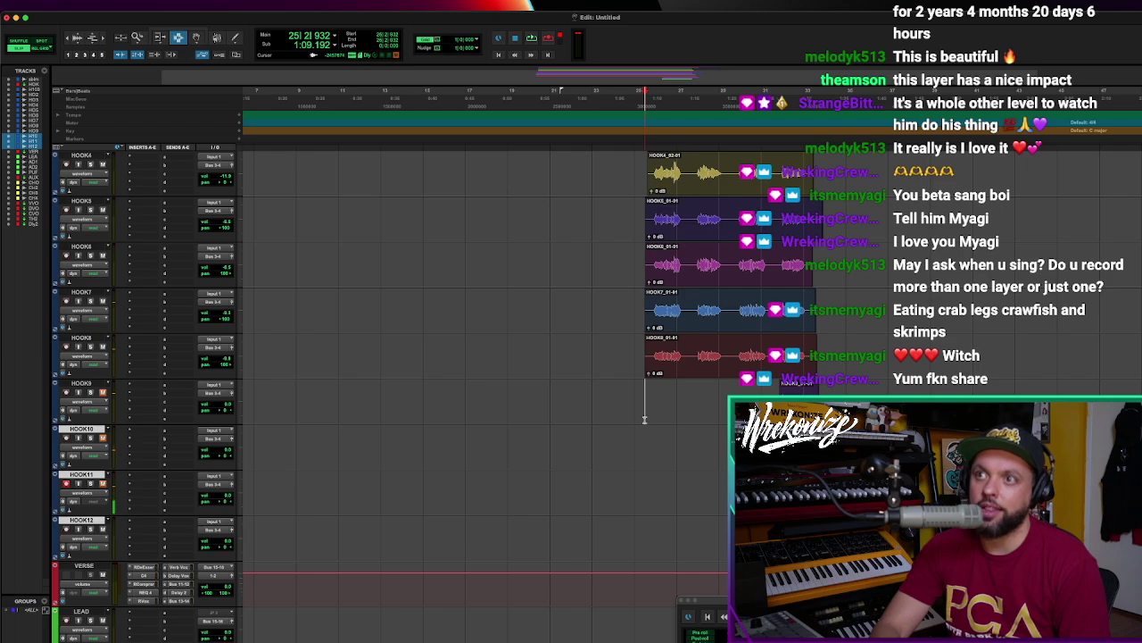
{"action": "key", "text": "F5"}
{"action": "left_click_drag", "start_coordinate": [616, 441], "coordinate": [889, 445]}
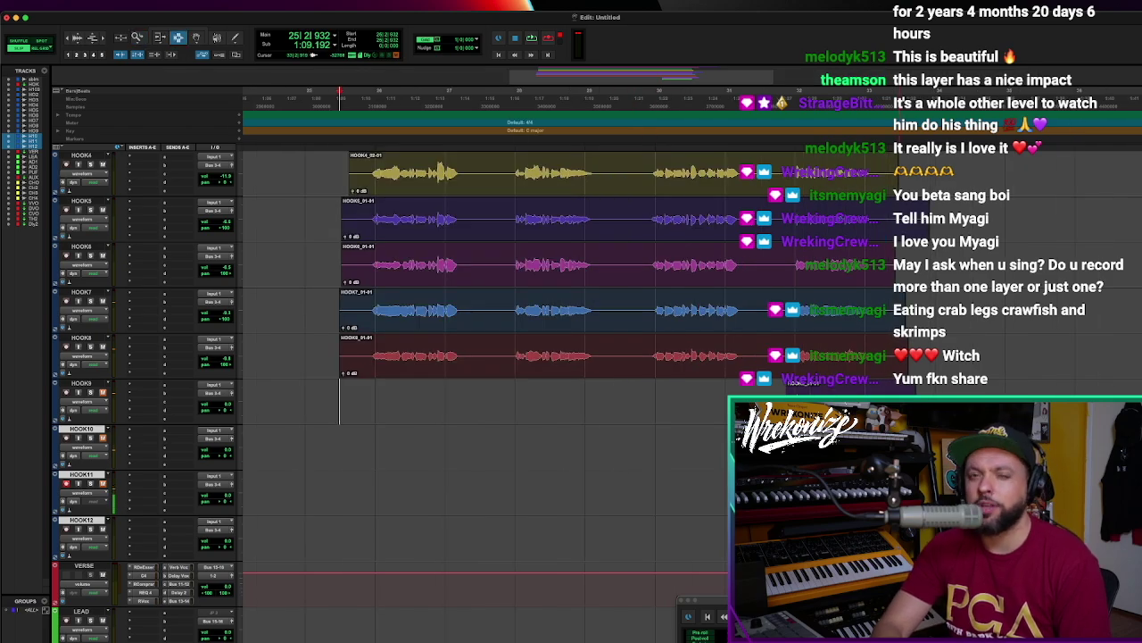
{"action": "key", "text": "space"}
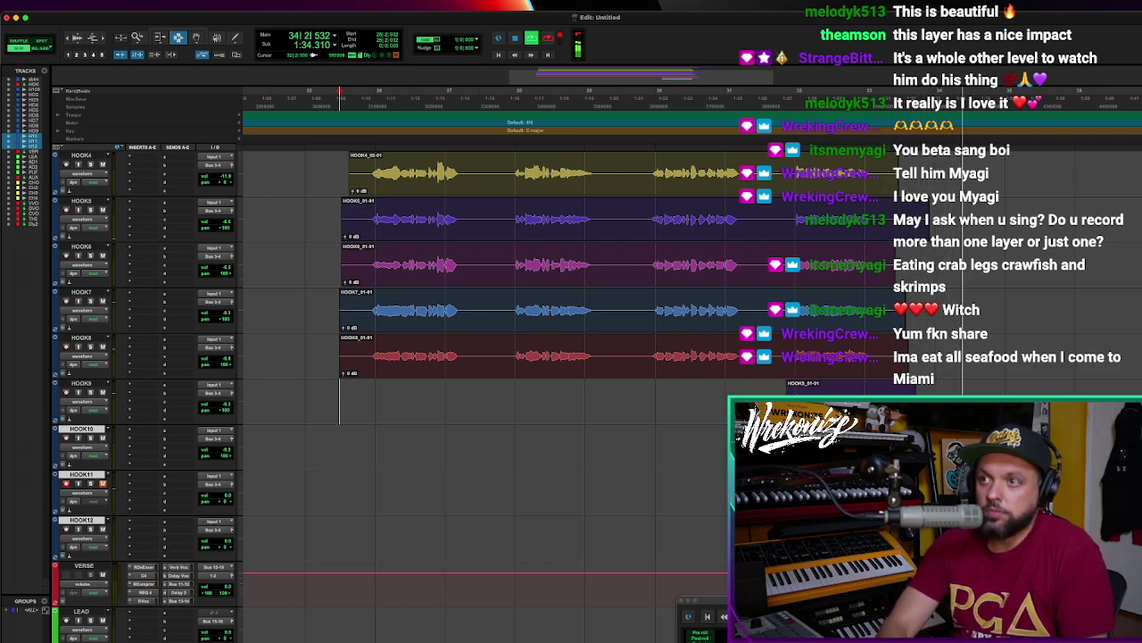
{"action": "key", "text": "space"}
{"action": "key", "text": "space"}
{"action": "key", "text": "space"}
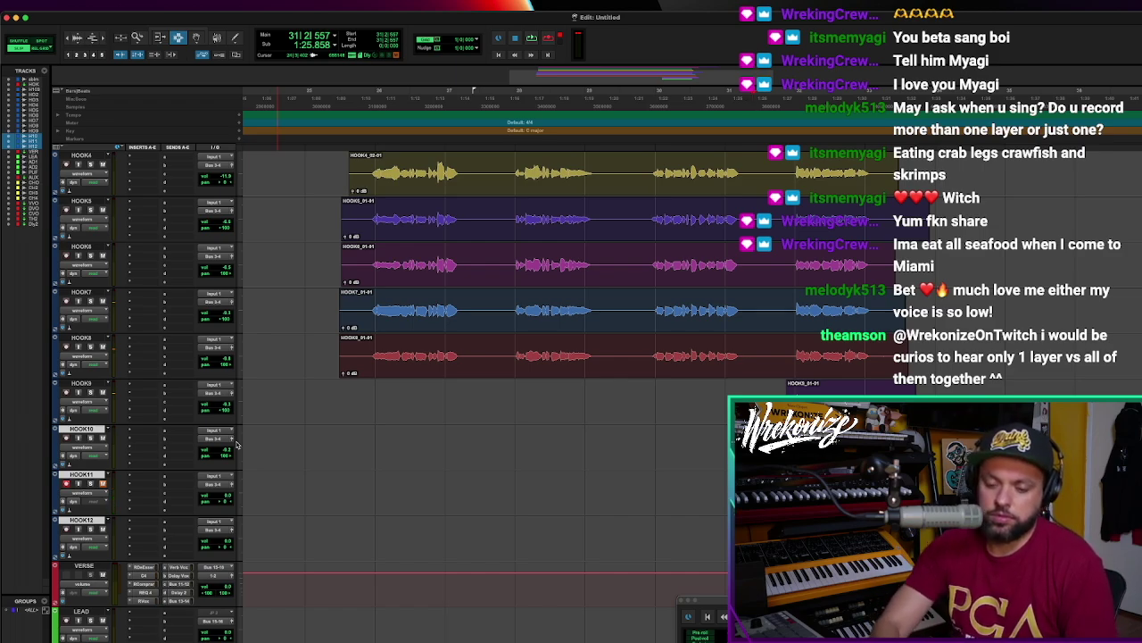
Replay the last hook line from around bar 31 to check how the stacked layers blend
{"action": "scroll", "coordinate": [531, 393], "scroll_direction": "down", "scroll_amount": 3}
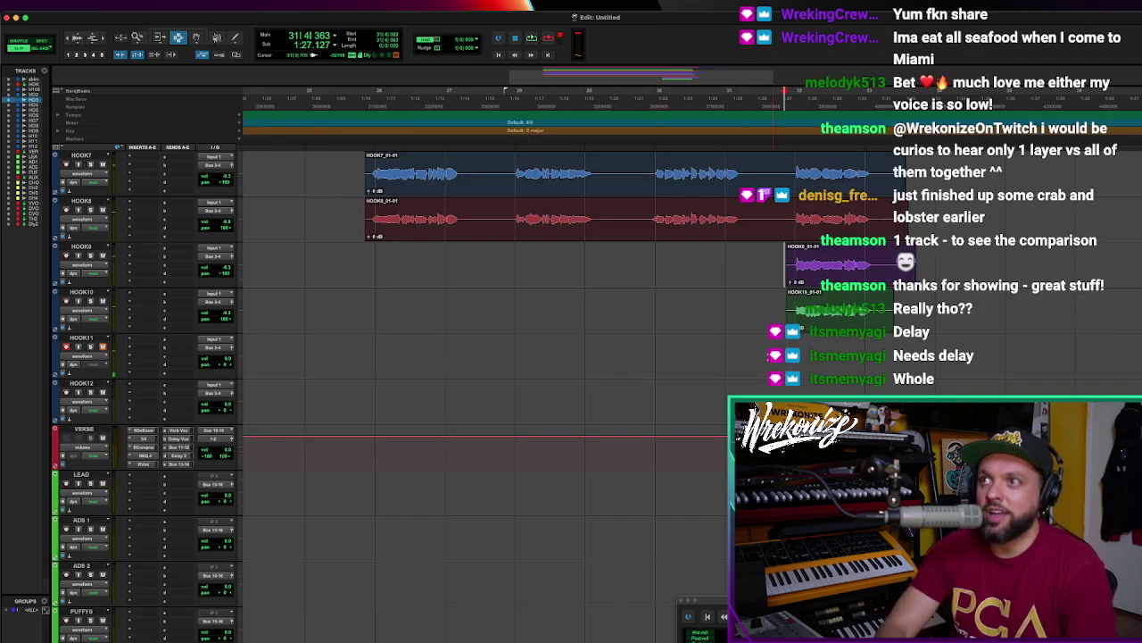
{"action": "left_click", "coordinate": [751, 352]}
{"action": "key", "text": "space"}
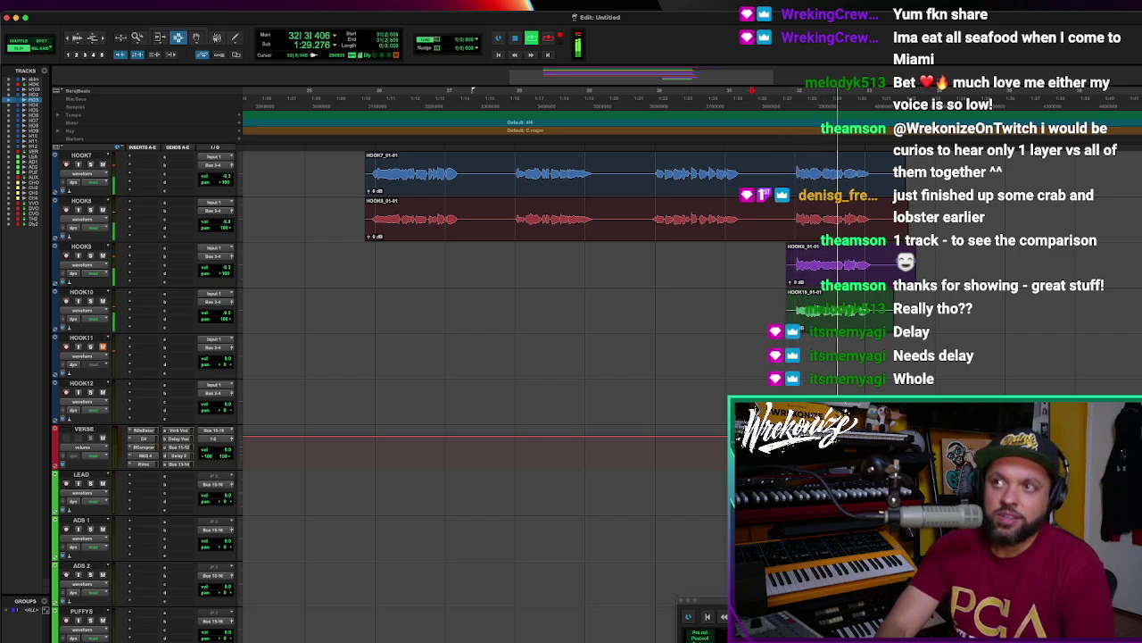
{"action": "key", "text": "space"}
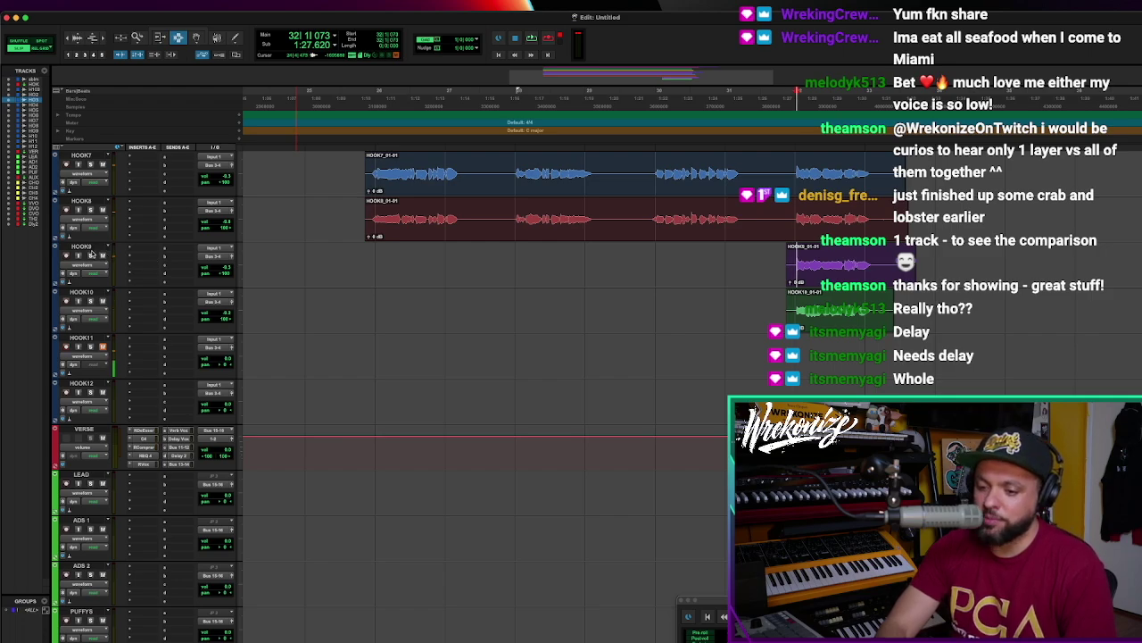
{"action": "key", "text": "space"}
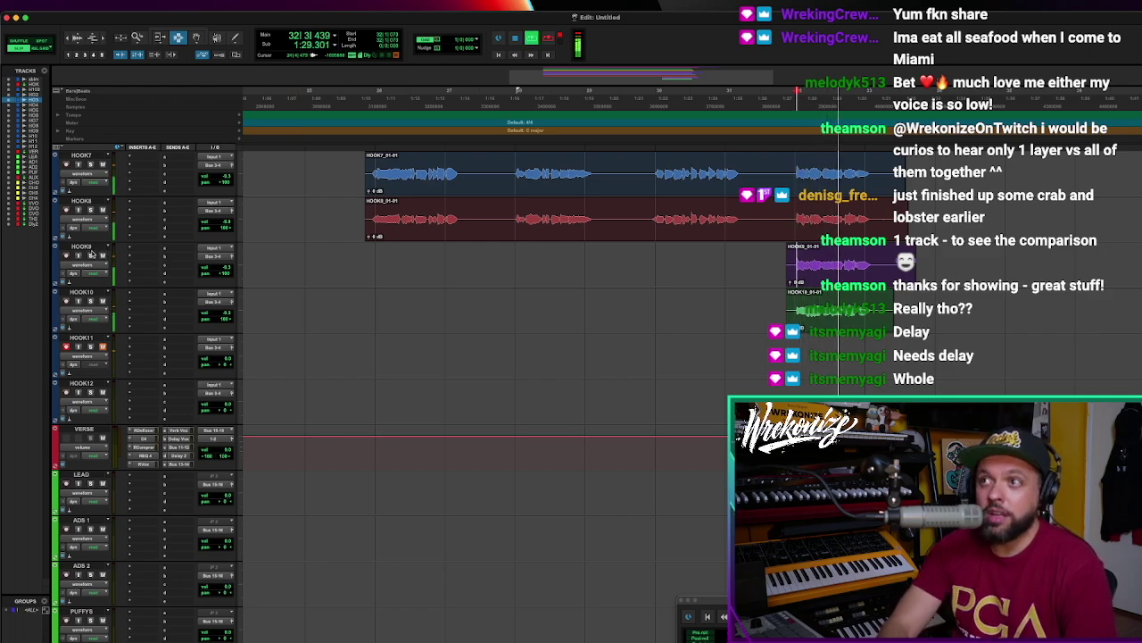
{"action": "key", "text": "space"}
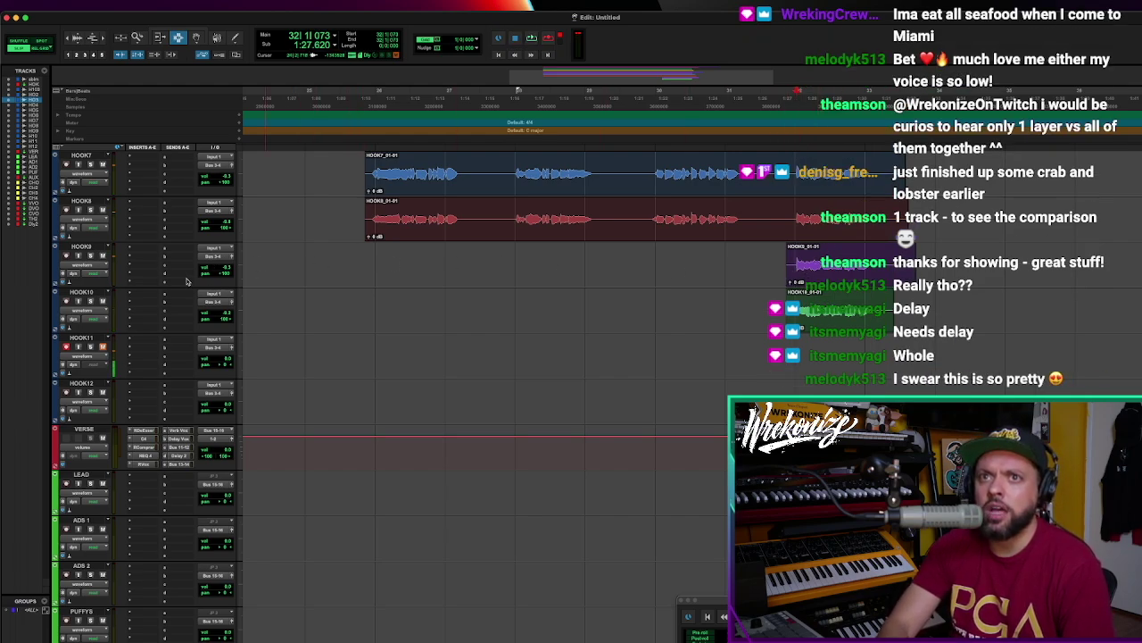
Audition the last hook line around bar 31 with the HOOK9 layer soloed and with the HOOK8 layer soloed
{"action": "key", "text": "space"}
{"action": "left_click", "coordinate": [91, 255]}
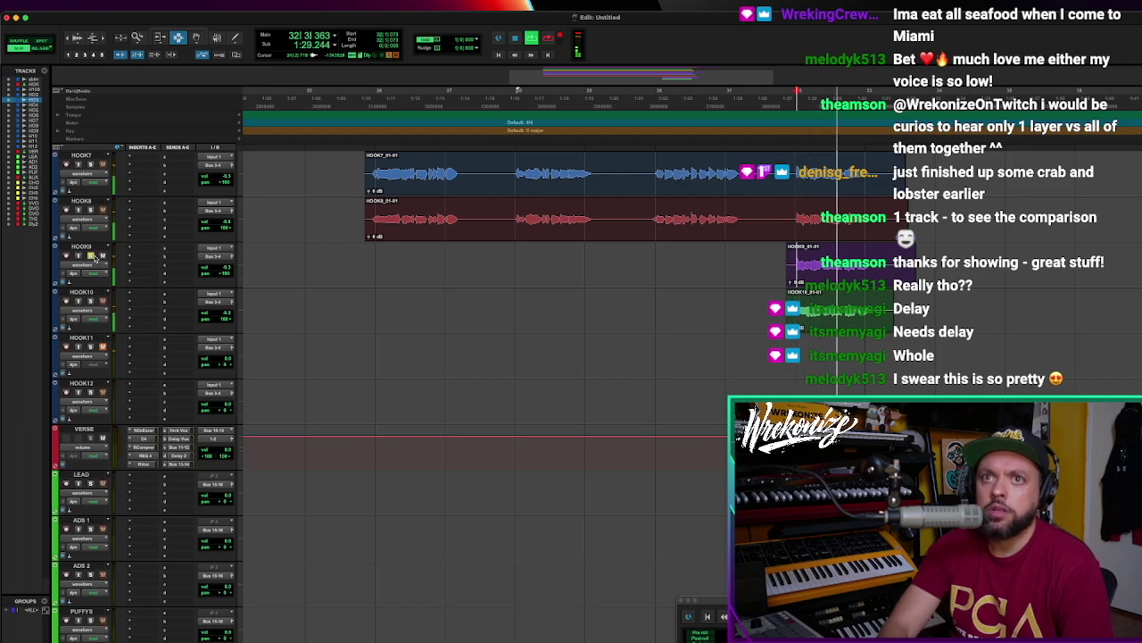
{"action": "key", "text": "space"}
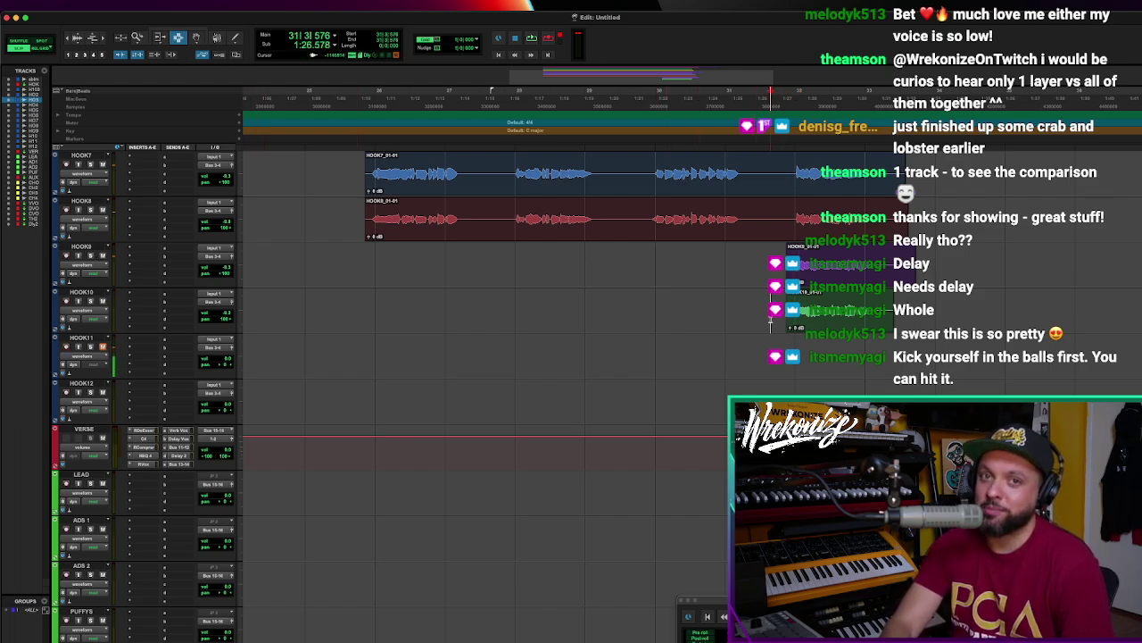
{"action": "key", "text": "space"}
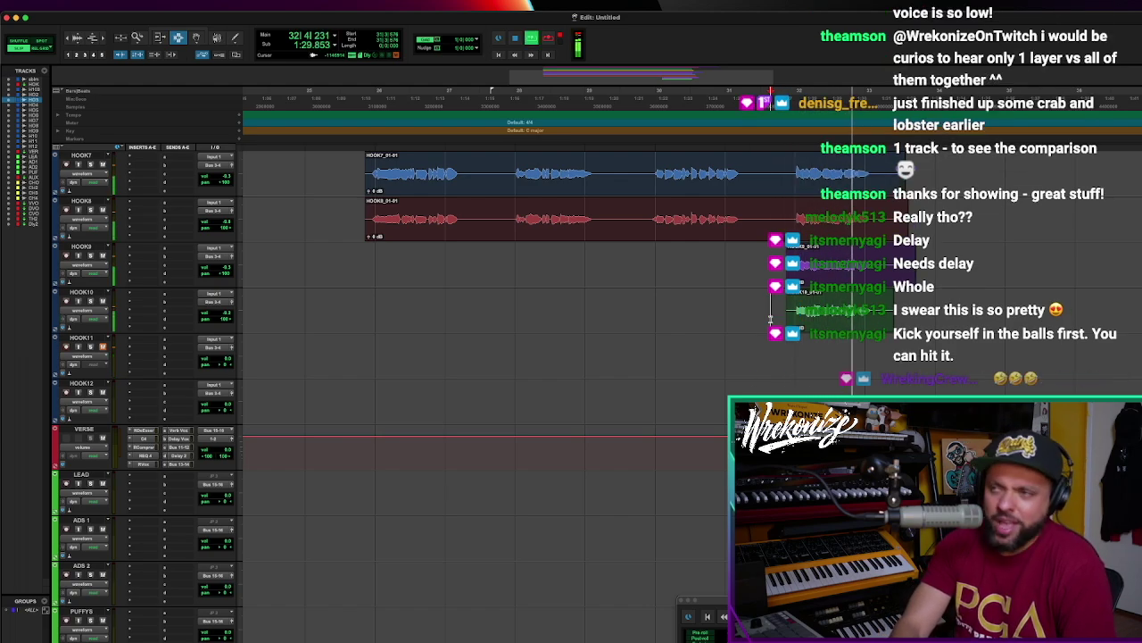
{"action": "key", "text": "space"}
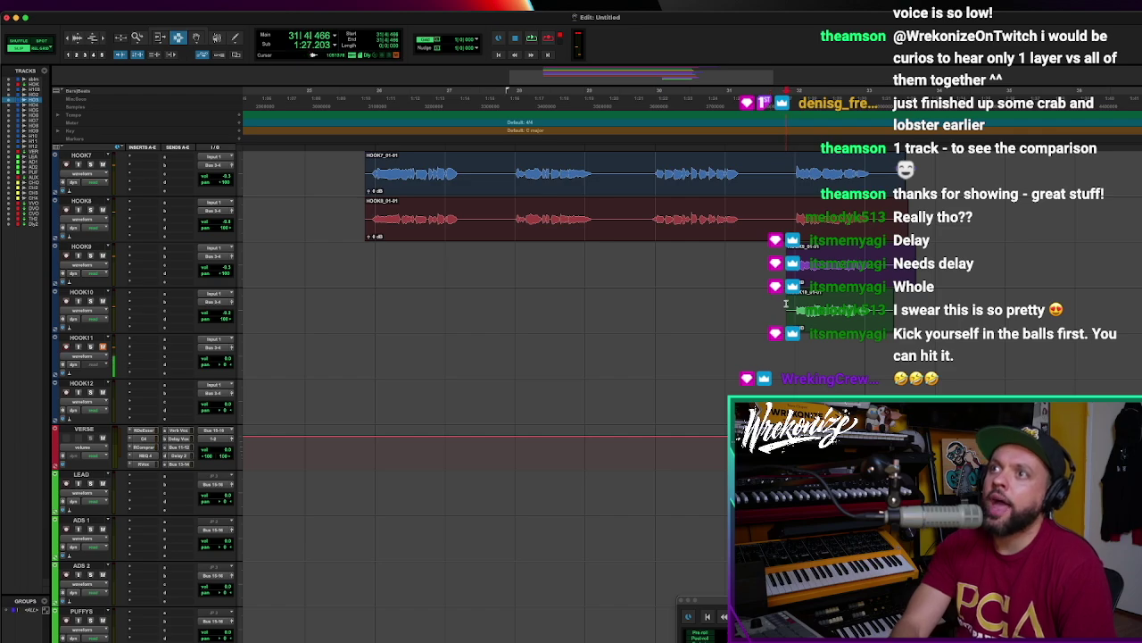
{"action": "scroll", "coordinate": [786, 304], "scroll_direction": "up", "scroll_amount": 1}
{"action": "key", "text": "space"}
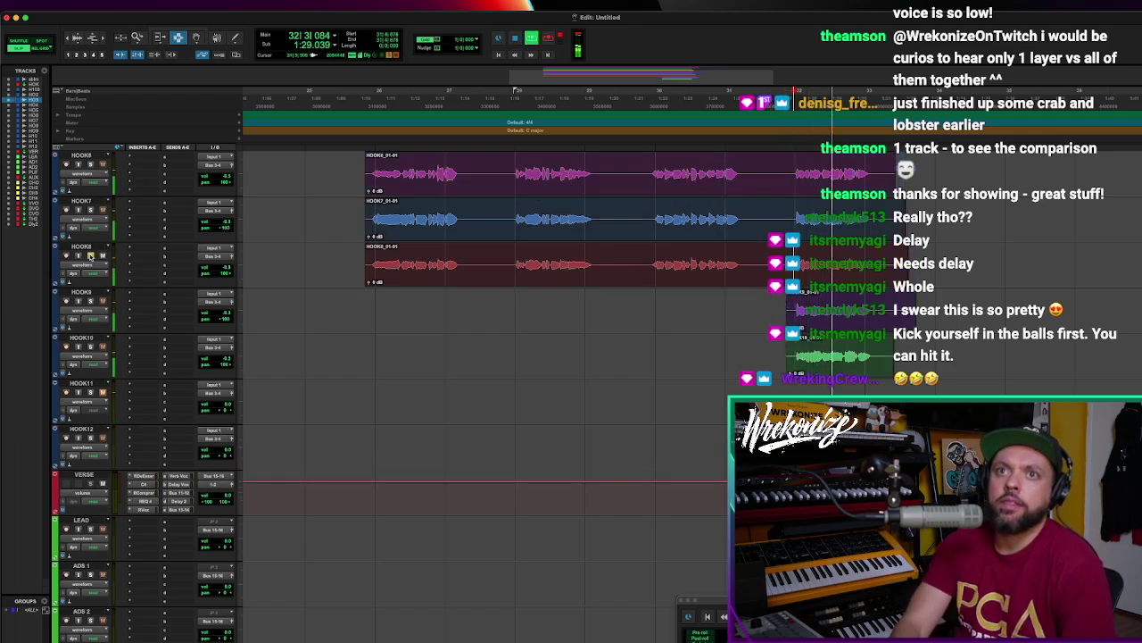
{"action": "key", "text": "space"}
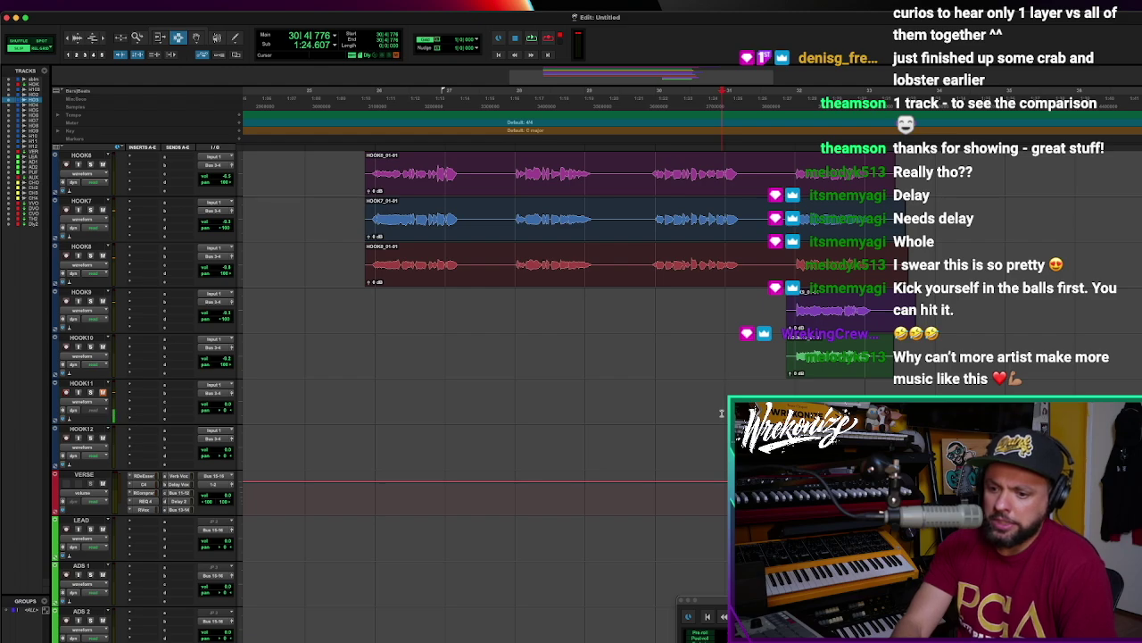
Try to record a vocal take on the HOOK11 track from bar 30 for the last hook line
{"action": "key", "text": "space"}
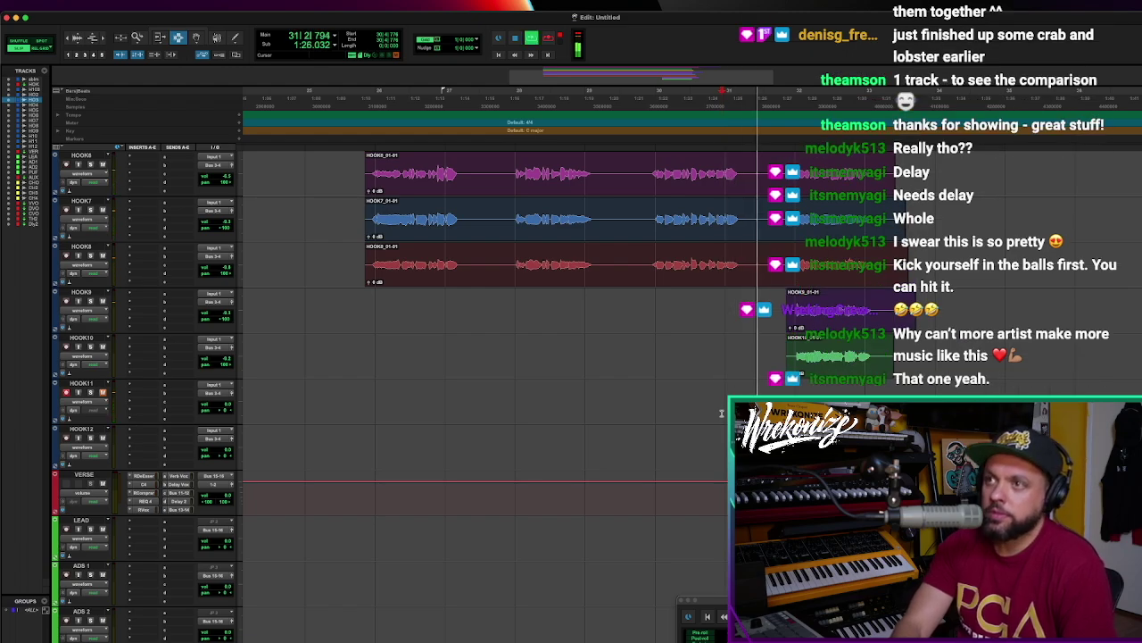
{"action": "key", "text": "space"}
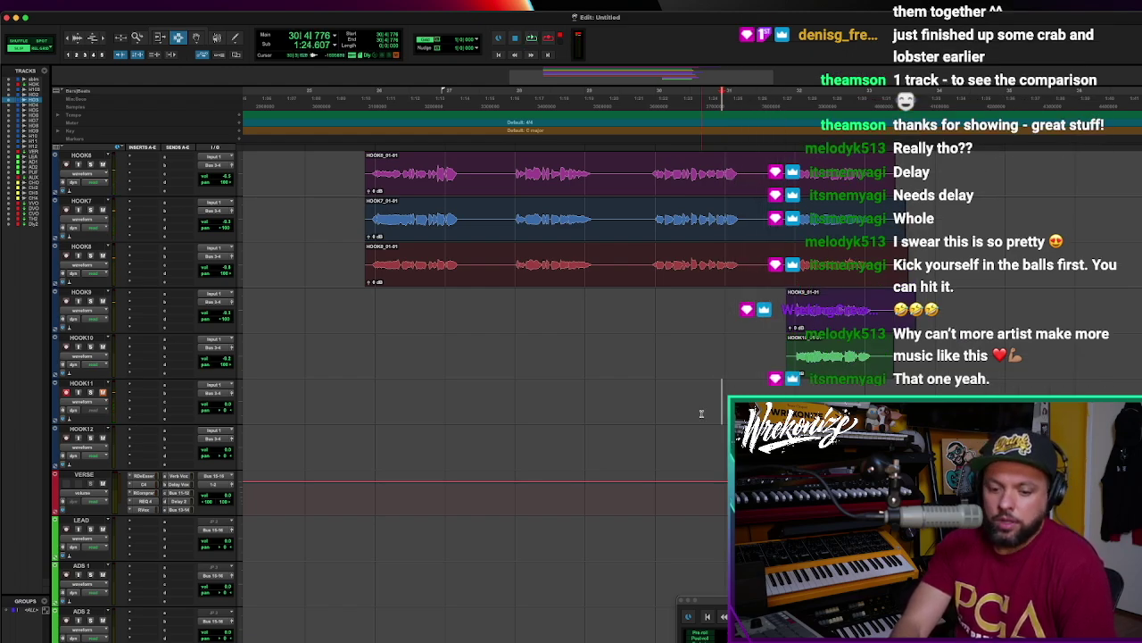
{"action": "key", "text": "space"}
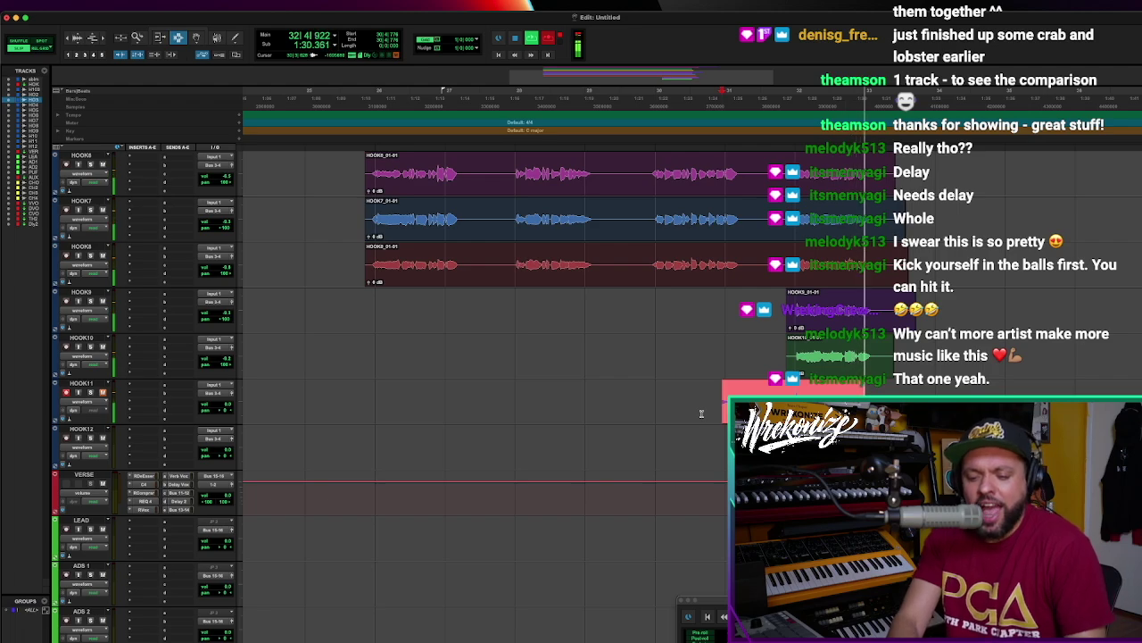
{"action": "key", "text": "super+period"}
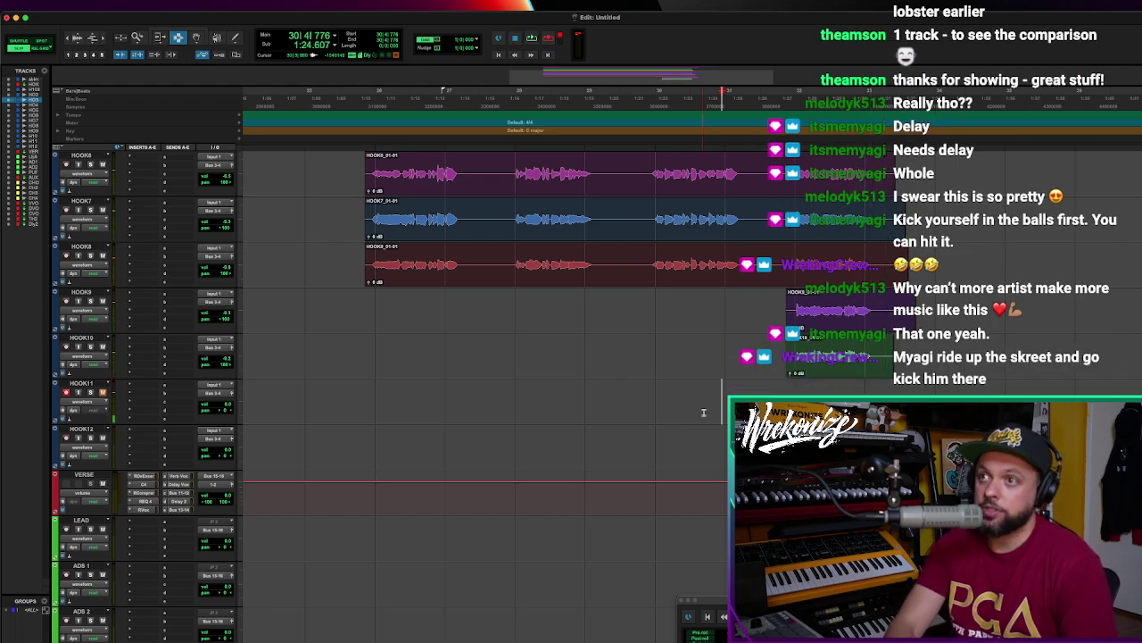
Record a HOOK11 vocal take from bar 31 for the last hook line, and review it in playback
{"action": "key", "text": "super+space"}
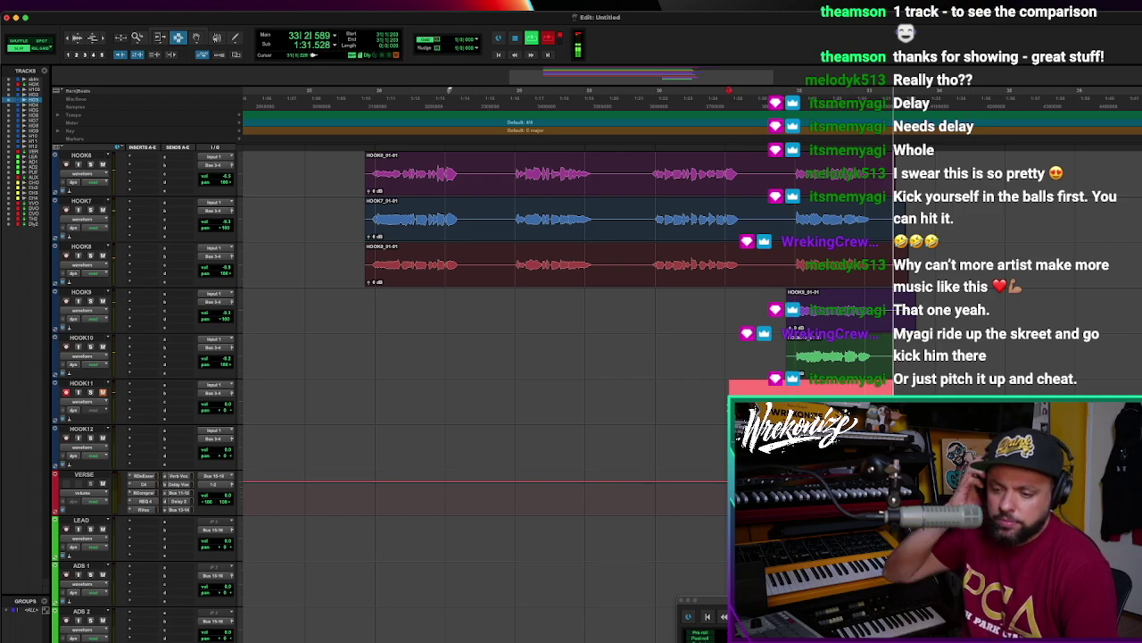
{"action": "key", "text": "space"}
{"action": "key", "text": "space"}
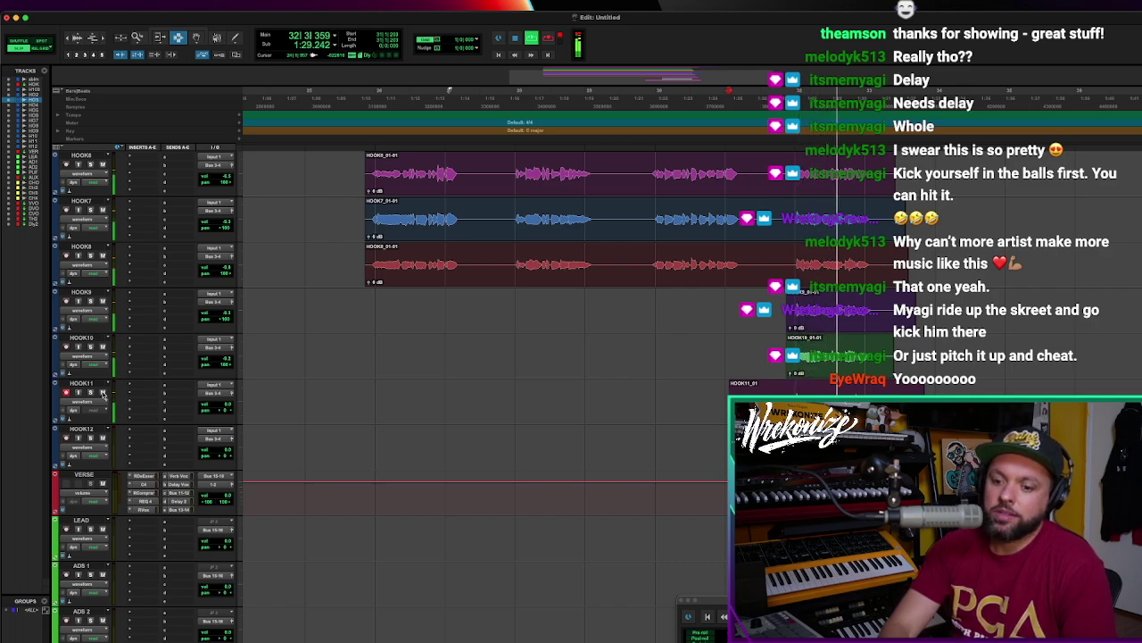
{"action": "left_click", "coordinate": [103, 394]}
{"action": "key", "text": "space"}
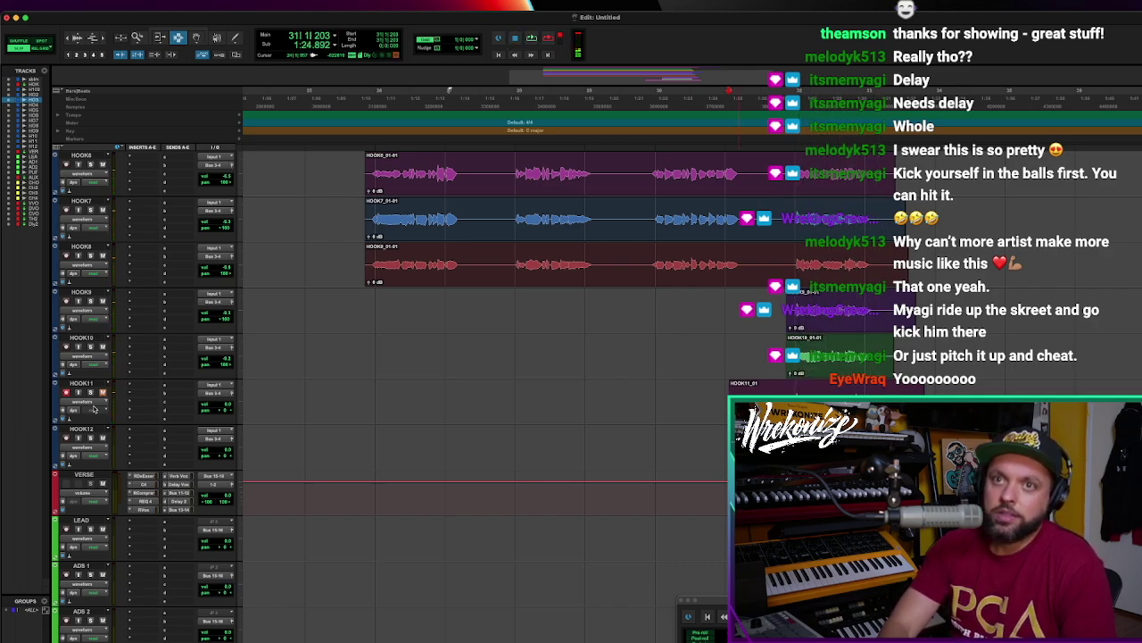
Arm the HOOK12 track, unmute HOOK11, and record a HOOK12 vocal take from bar 31 for the last hook line
{"action": "left_click", "coordinate": [66, 436]}
{"action": "left_click", "coordinate": [103, 392]}
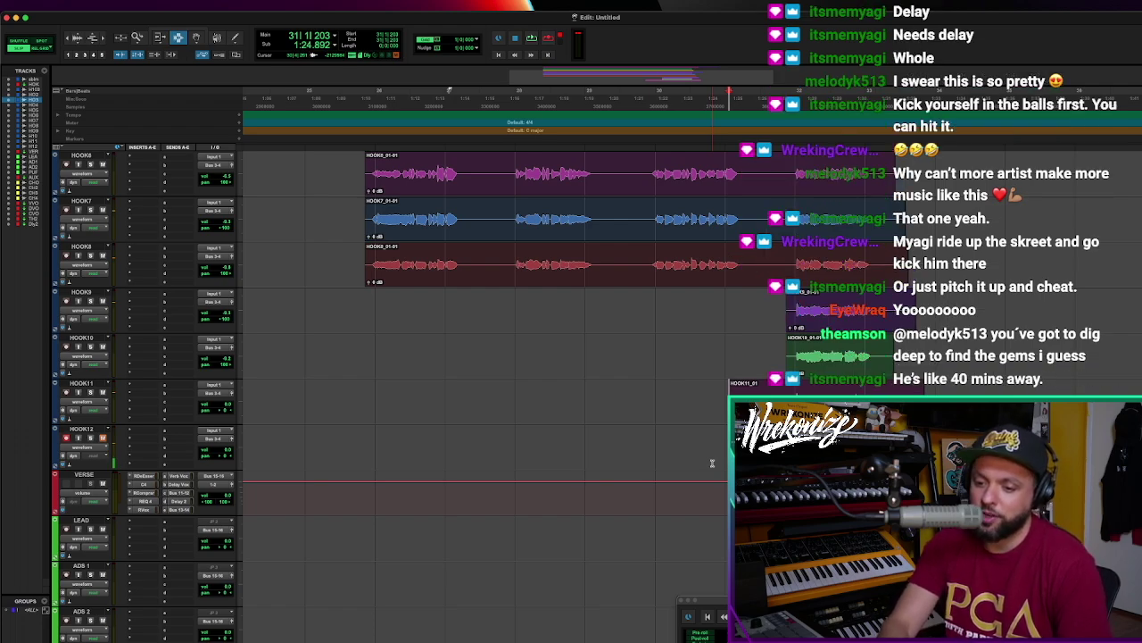
{"action": "key", "text": "space"}
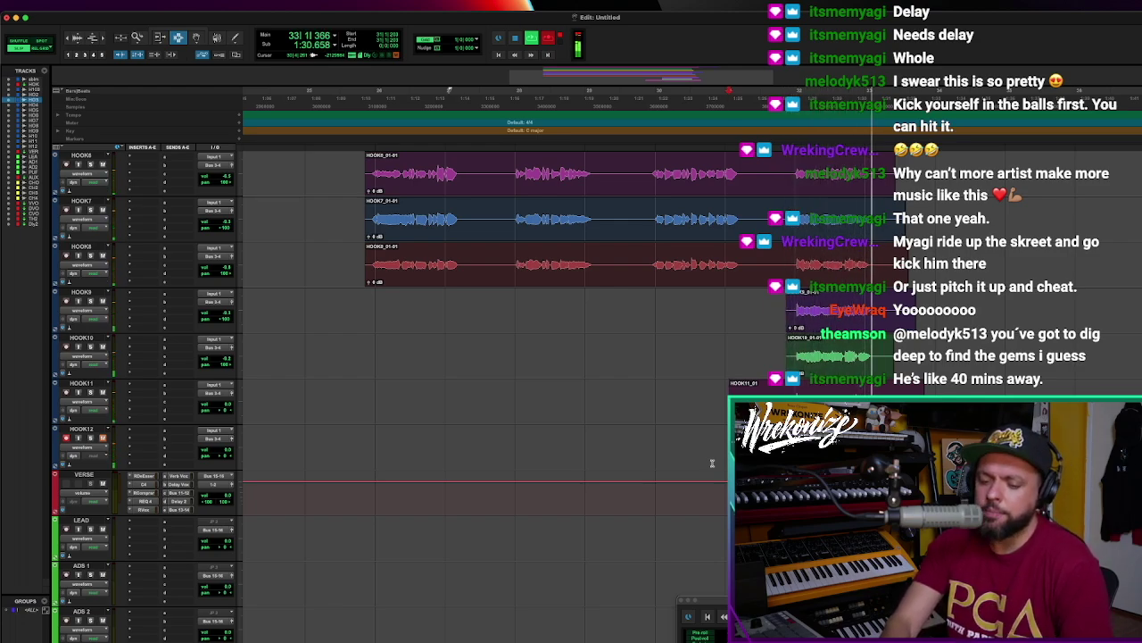
{"action": "key", "text": "space"}
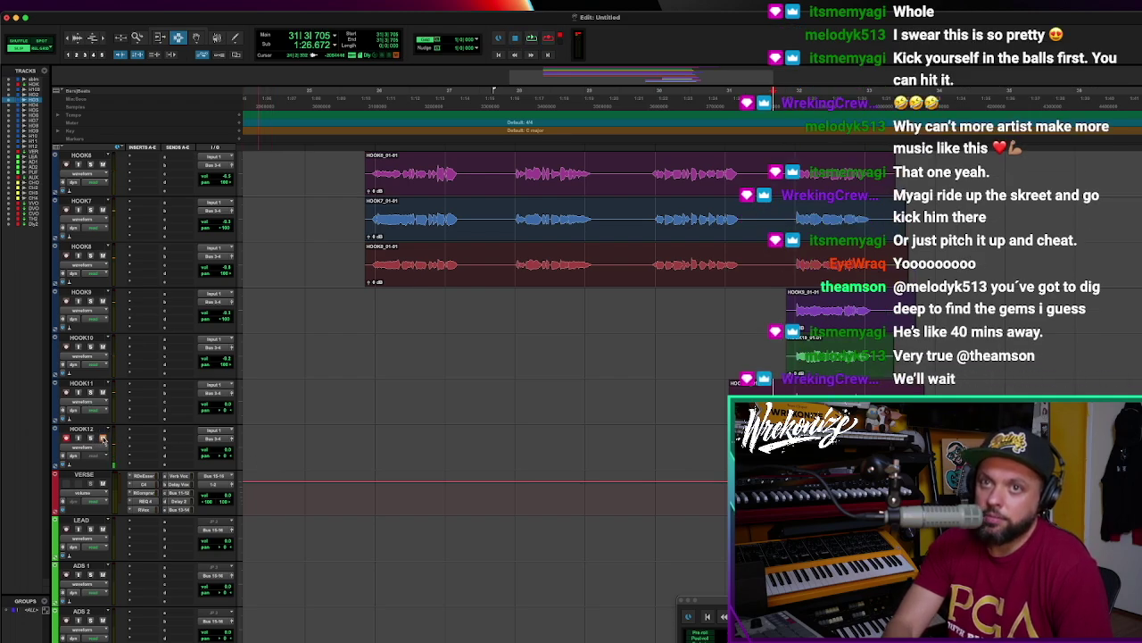
Disarm and unmute the HOOK12 track, and play back the last hook line with the HOOK11 and HOOK12 layers
{"action": "left_click", "coordinate": [67, 437]}
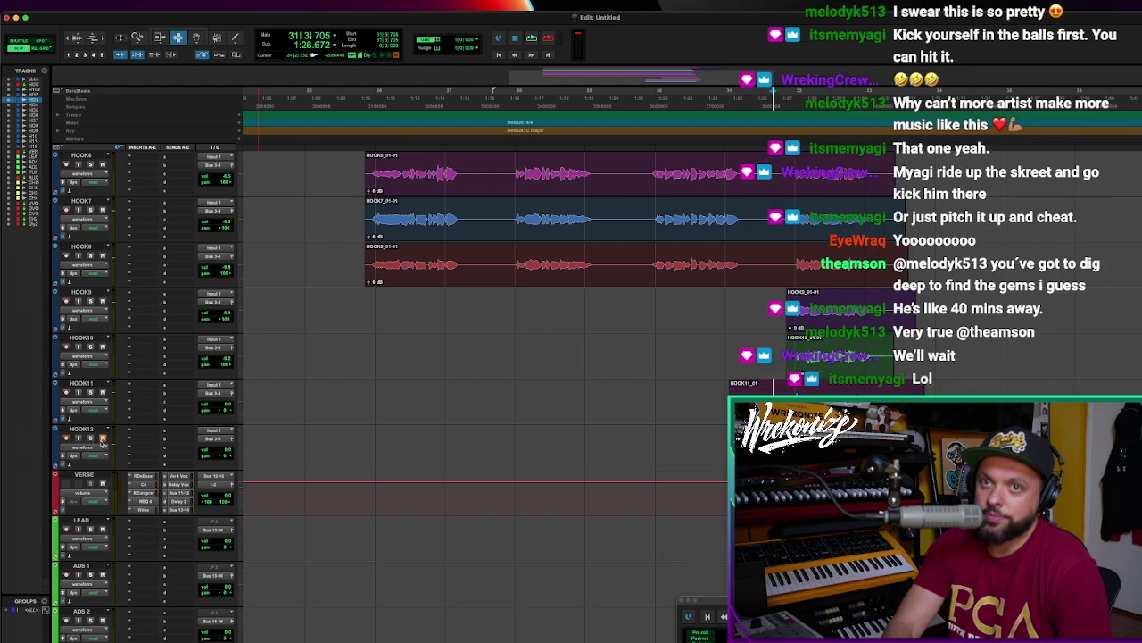
{"action": "left_click", "coordinate": [103, 438]}
{"action": "key", "text": "space"}
{"action": "key", "text": "space"}
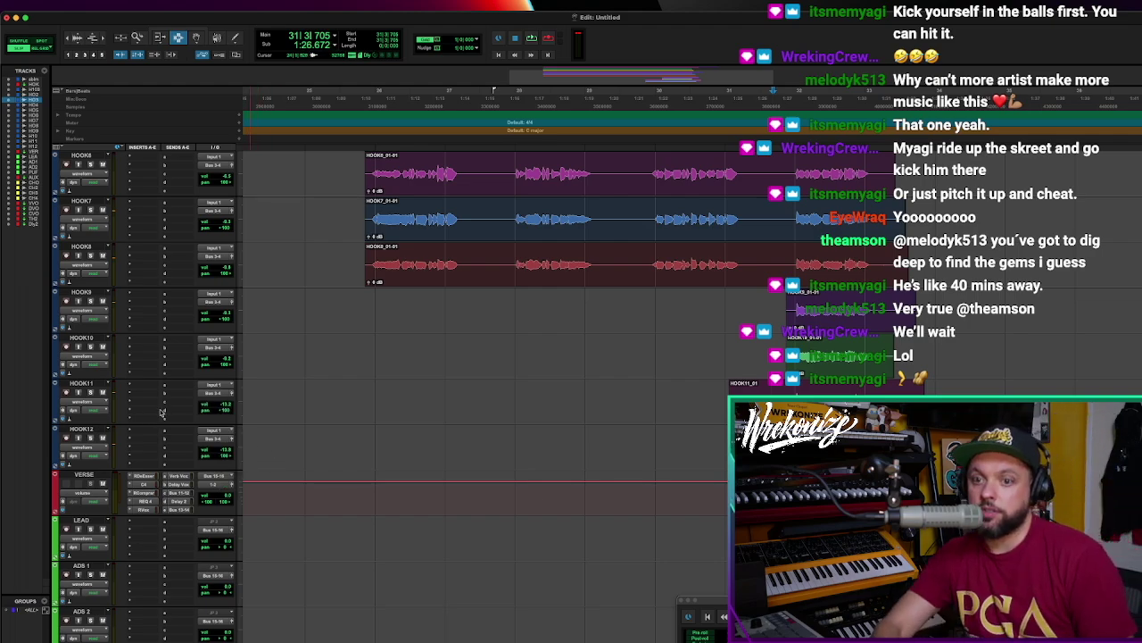
{"action": "key", "text": "space"}
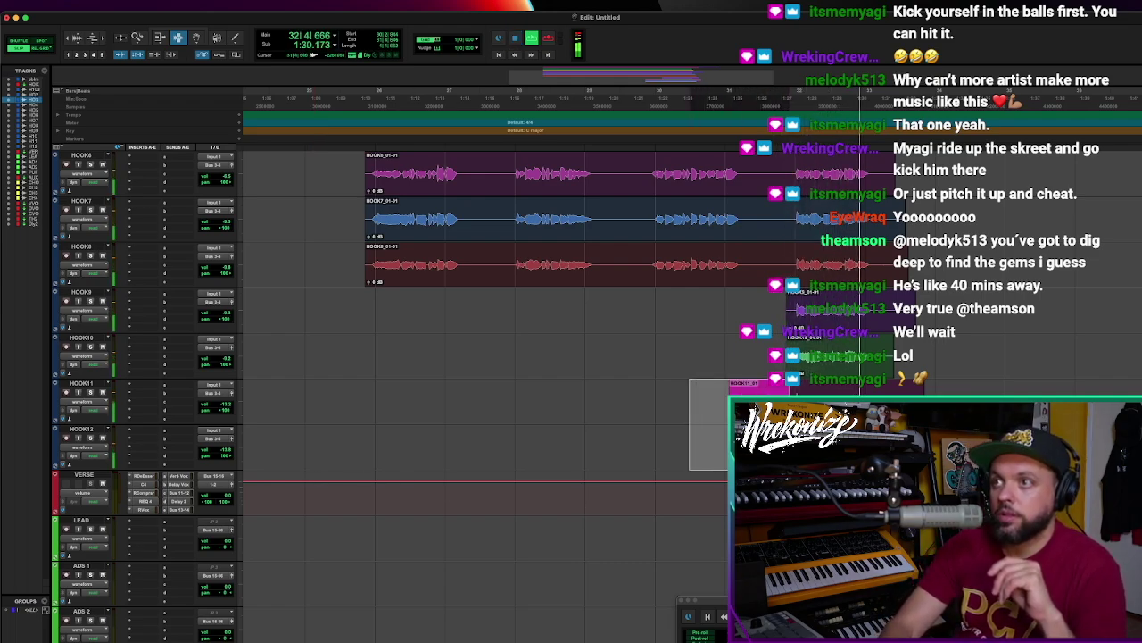
Trim the excess audio before and after the last-line takes on the HOOK9 to HOOK12 tracks
{"action": "key", "text": "space"}
{"action": "left_click_drag", "start_coordinate": [935, 452], "coordinate": [992, 274]}
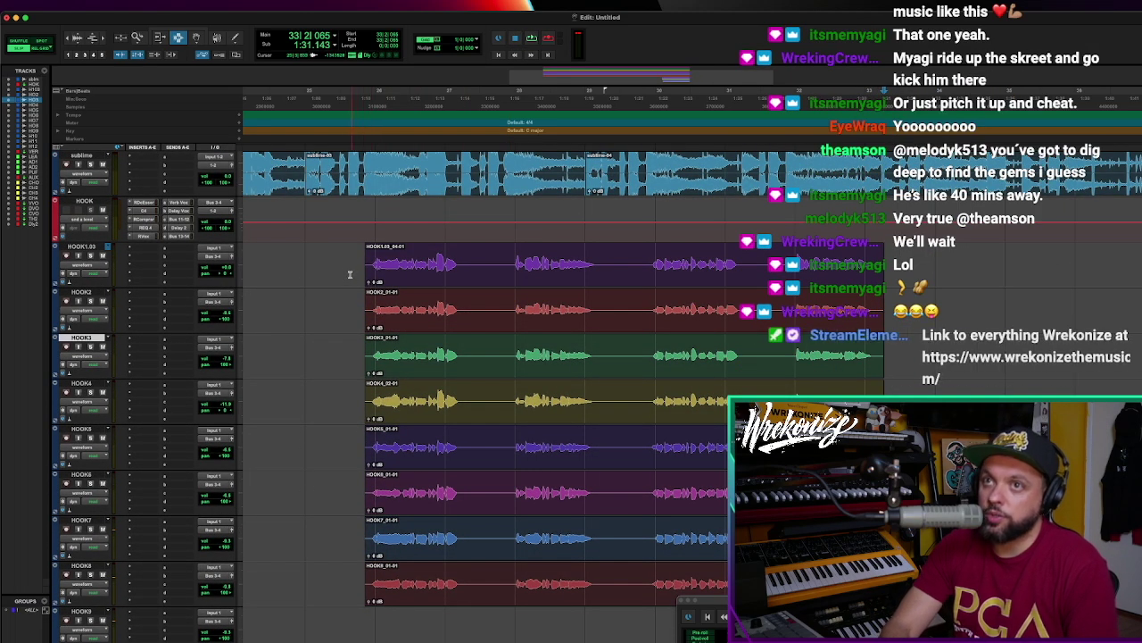
Play back the full hook from about bar 26 with the sublime beat track muted, and again with the beat unmuted
{"action": "double_click", "coordinate": [284, 260]}
{"action": "left_click", "coordinate": [374, 273]}
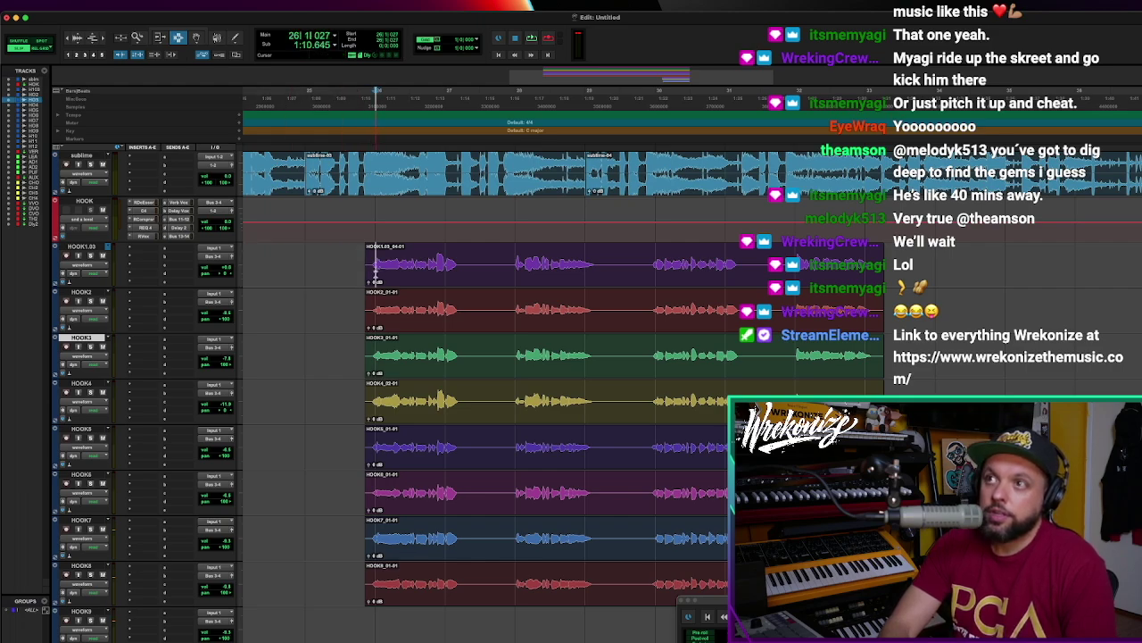
{"action": "key", "text": "space"}
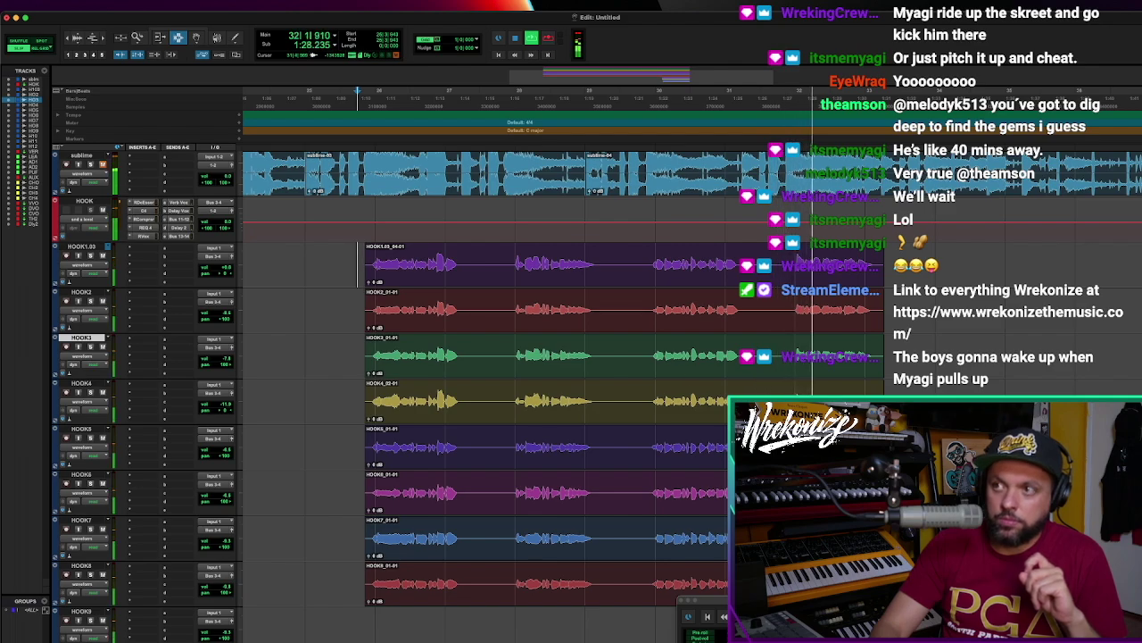
{"action": "scroll", "coordinate": [350, 301], "scroll_direction": "down", "scroll_amount": 5}
{"action": "scroll", "coordinate": [350, 300], "scroll_direction": "up", "scroll_amount": 5}
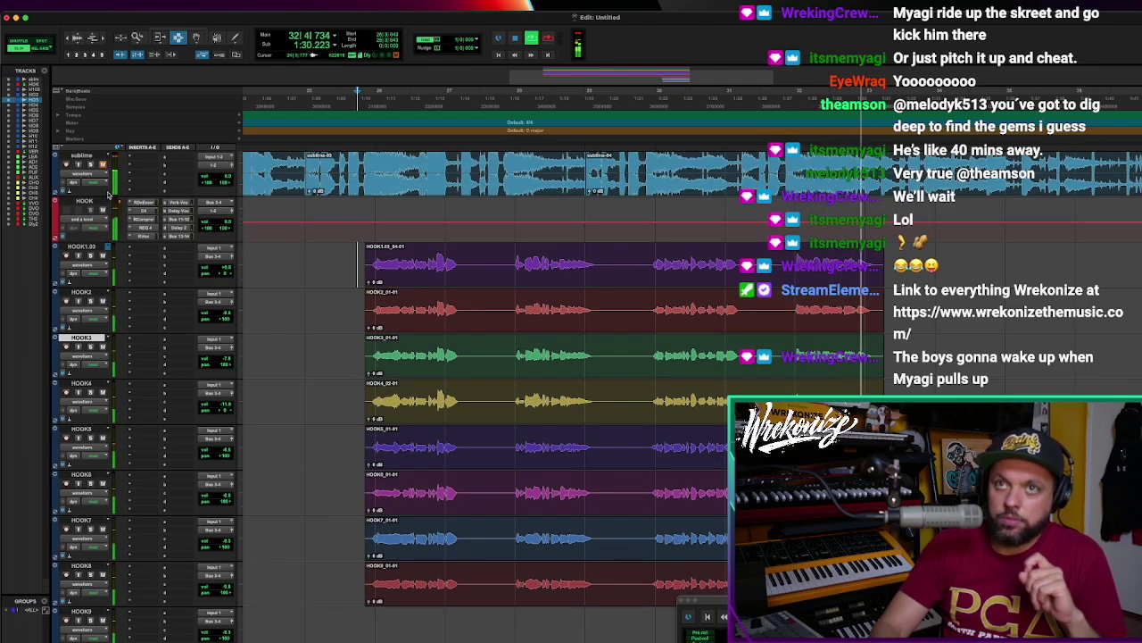
{"action": "left_click", "coordinate": [366, 299]}
{"action": "key", "text": "space"}
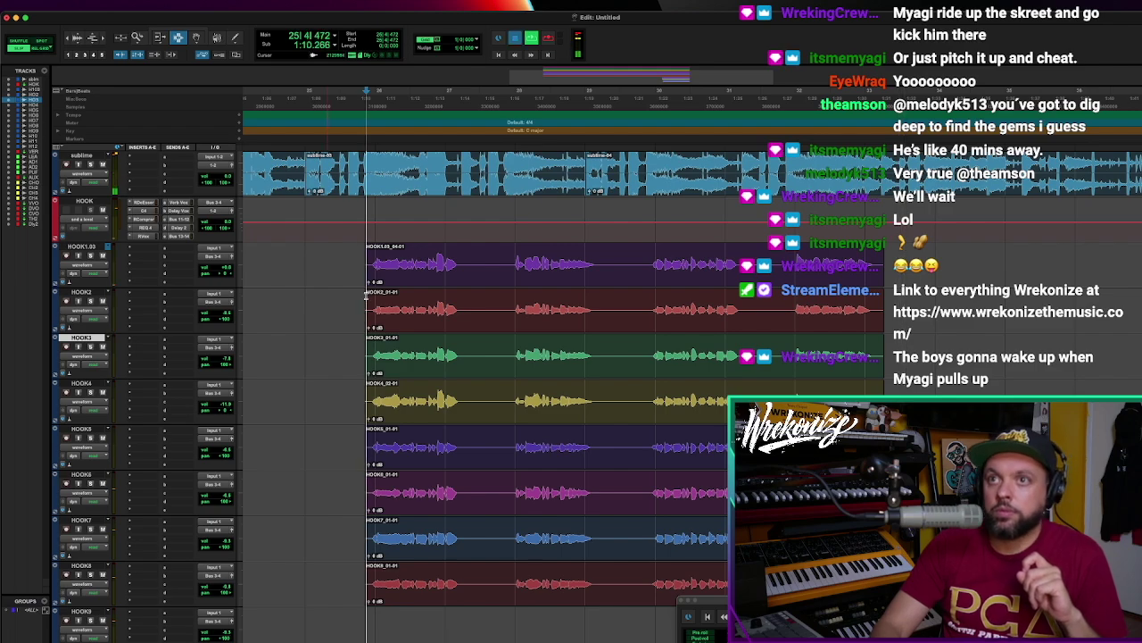
{"action": "key", "text": "space"}
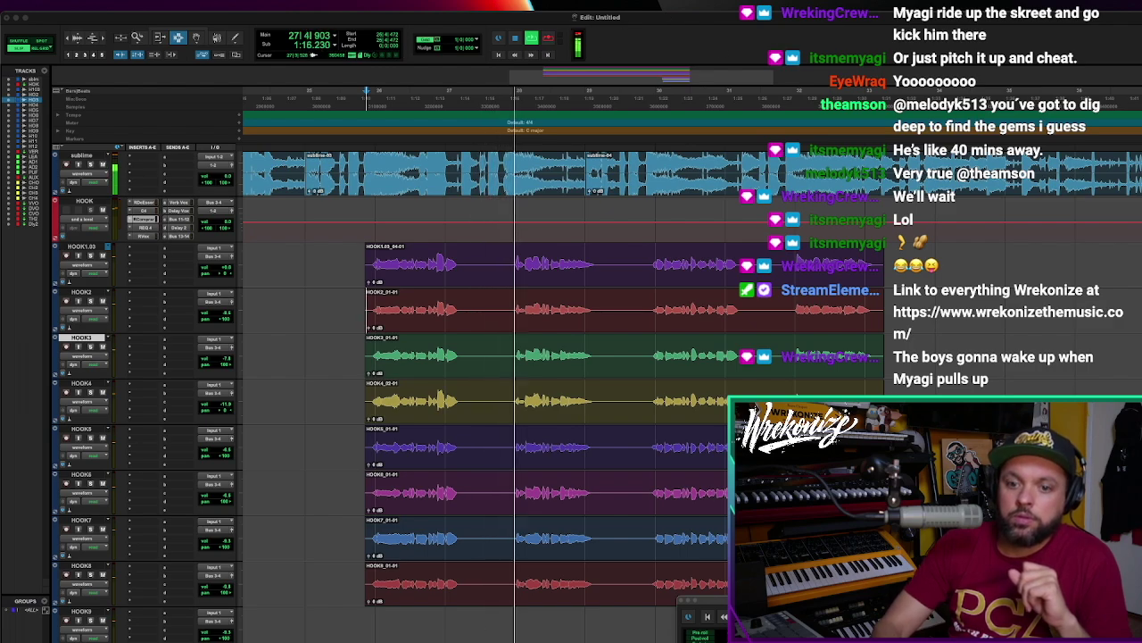
On the HOOK track's RCompressor, lower the threshold to about -20.8 and raise the gain to 6.8 while the hook plays
{"action": "left_click_drag", "start_coordinate": [520, 641], "coordinate": [311, 337]}
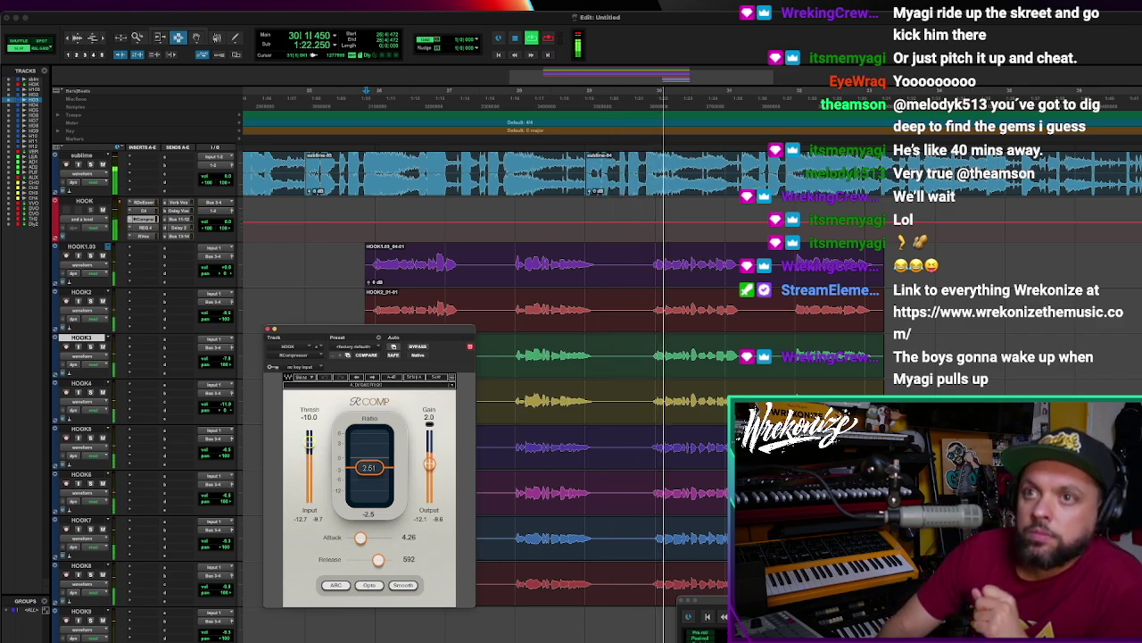
{"action": "left_click_drag", "start_coordinate": [309, 442], "coordinate": [310, 450]}
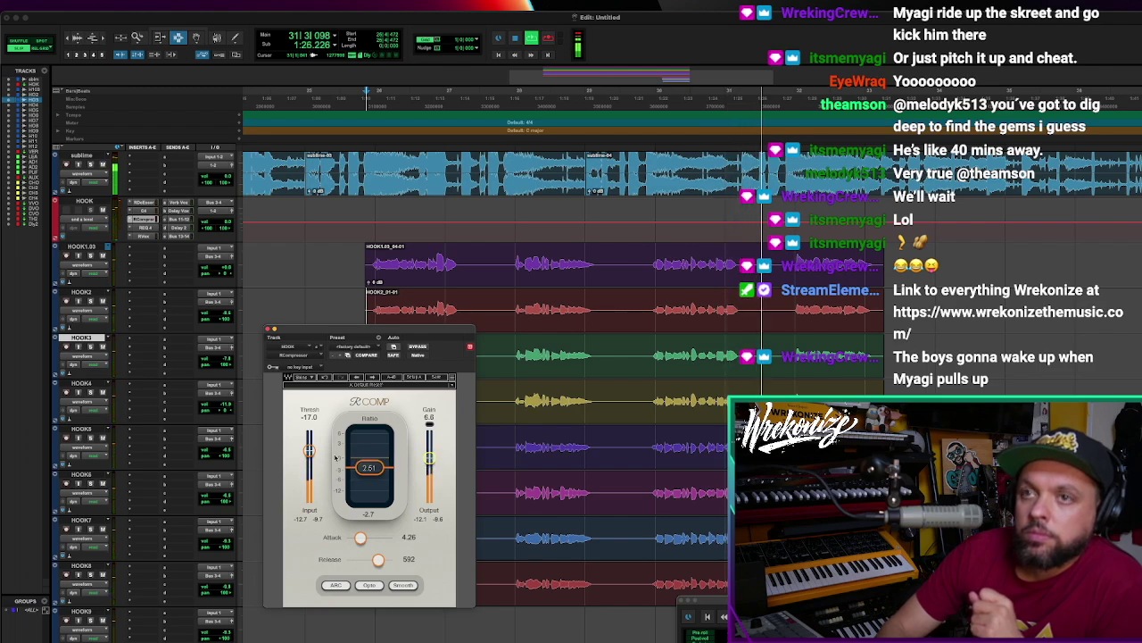
{"action": "left_click_drag", "start_coordinate": [309, 449], "coordinate": [309, 454]}
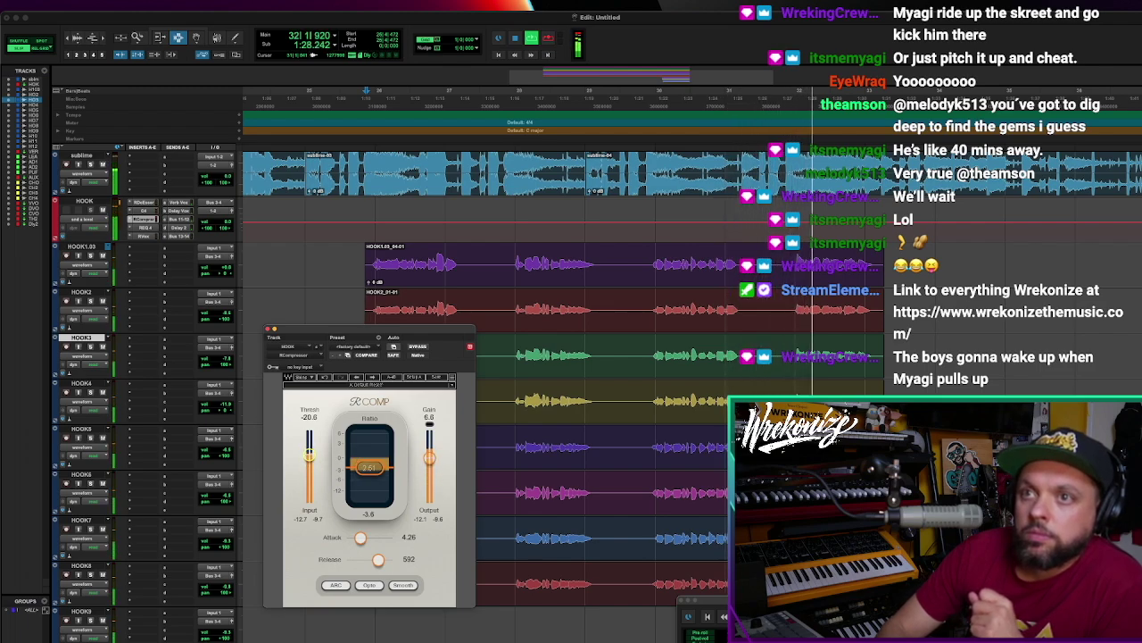
{"action": "left_click", "coordinate": [268, 330]}
On the HOOK track's REQ, move band 2 to 313 Hz, raise band 1's frequency slightly, and set band 5 to 5.8 gain at 2299 Hz
{"action": "left_click", "coordinate": [461, 273]}
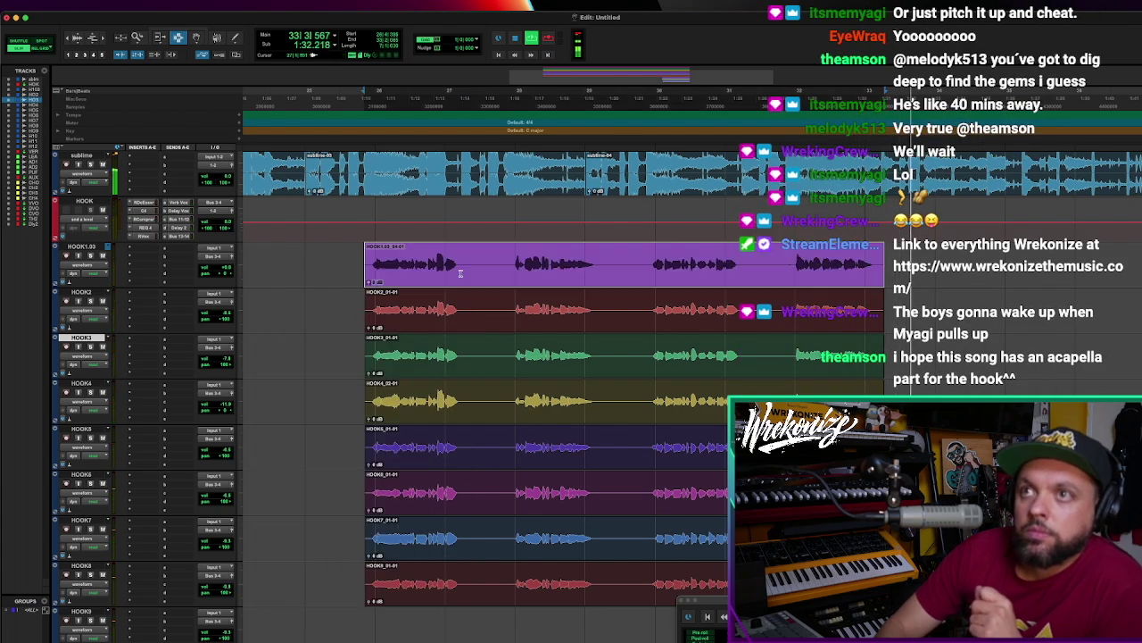
{"action": "left_click", "coordinate": [143, 227]}
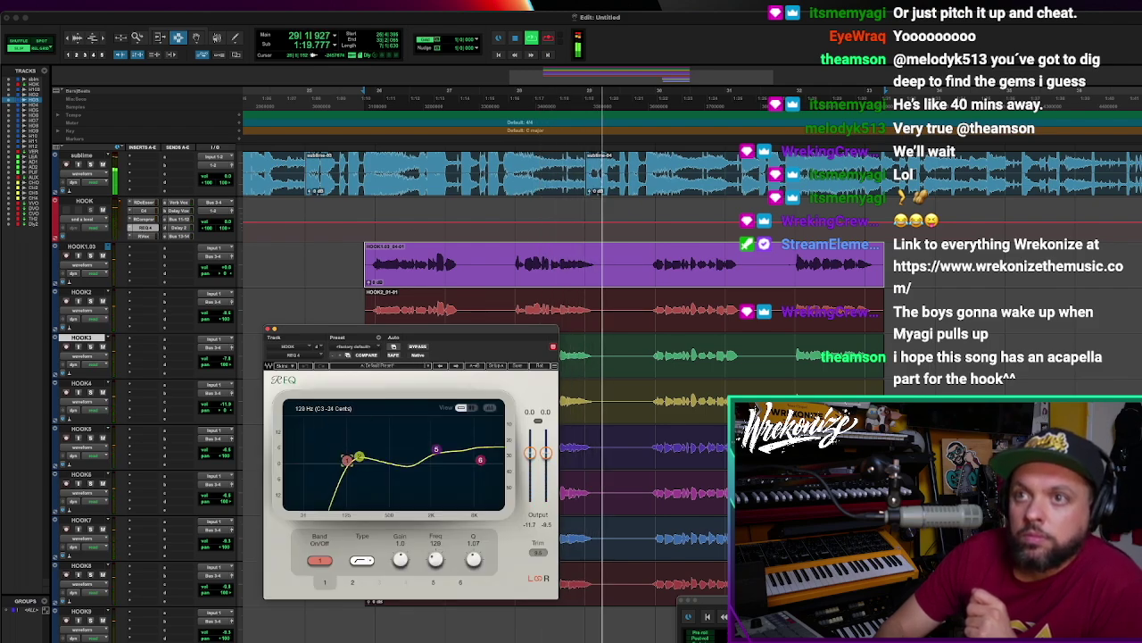
{"action": "left_click_drag", "start_coordinate": [346, 461], "coordinate": [374, 457]}
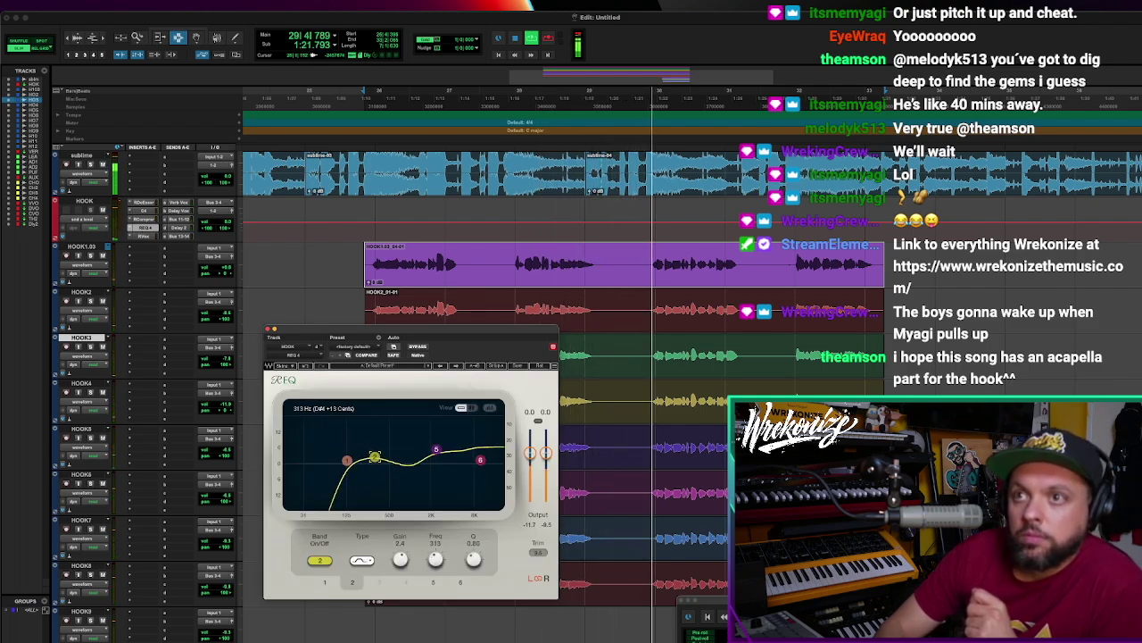
{"action": "left_click_drag", "start_coordinate": [348, 461], "coordinate": [351, 460]}
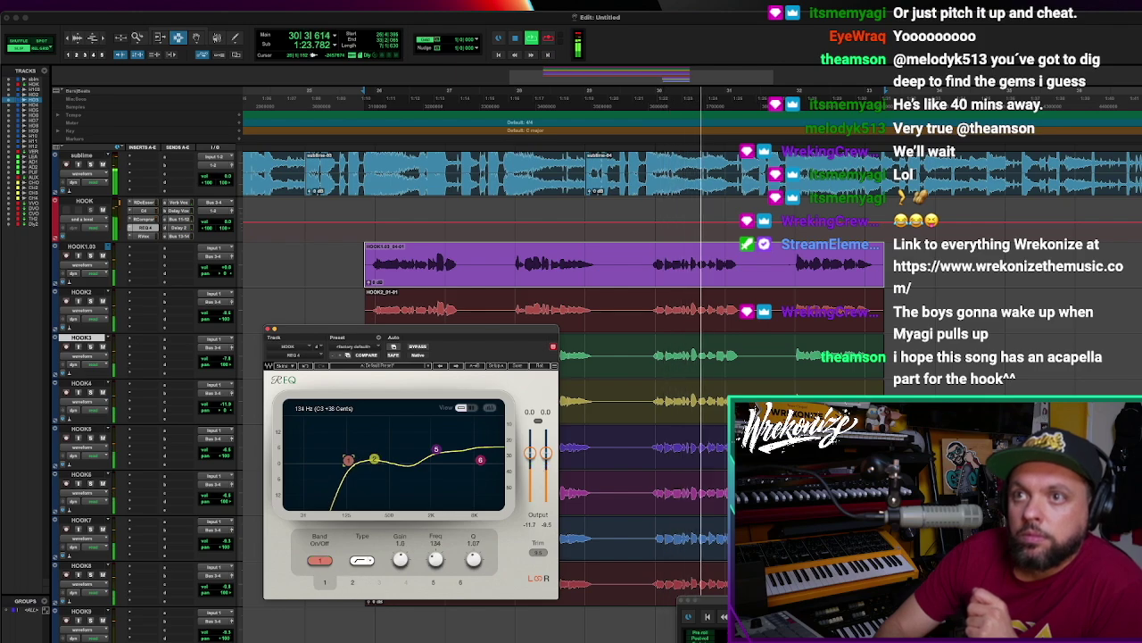
{"action": "left_click", "coordinate": [434, 449]}
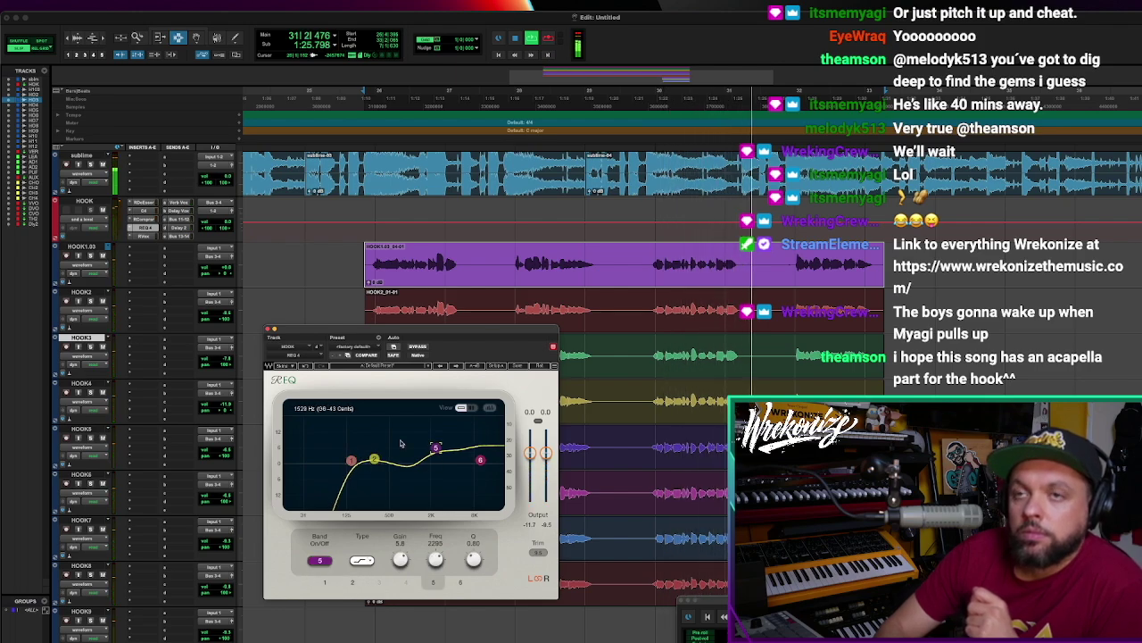
{"action": "left_click", "coordinate": [268, 328]}
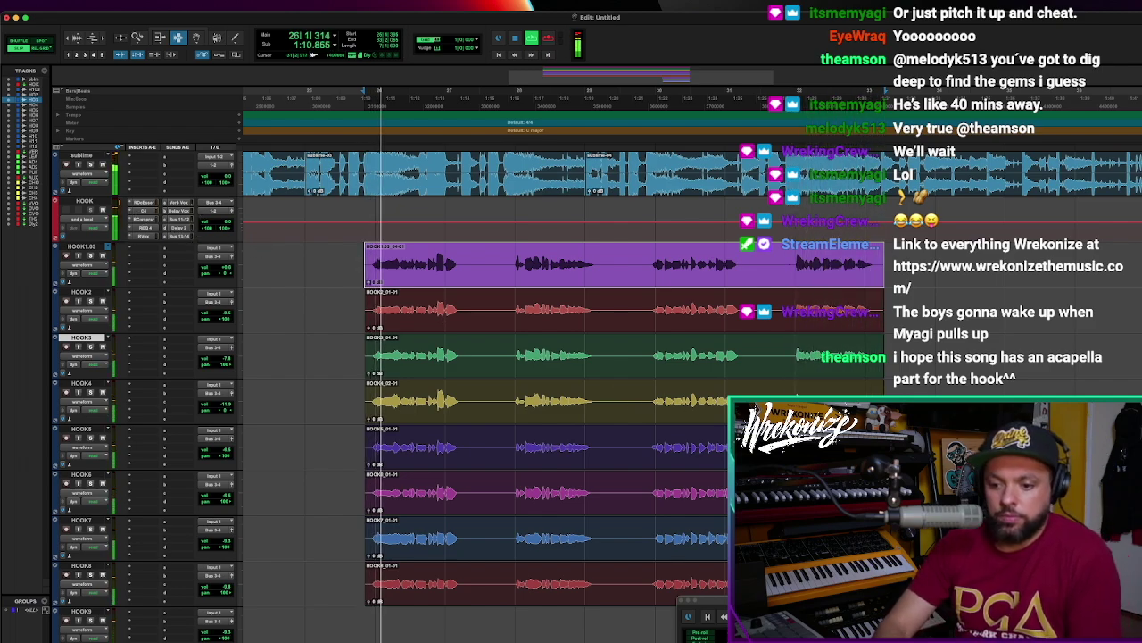
{"action": "key", "text": "space"}
Duplicate the HOOK12 track twice, and arm and mute the first duplicate for recording
{"action": "scroll", "coordinate": [607, 390], "scroll_direction": "down", "scroll_amount": 5}
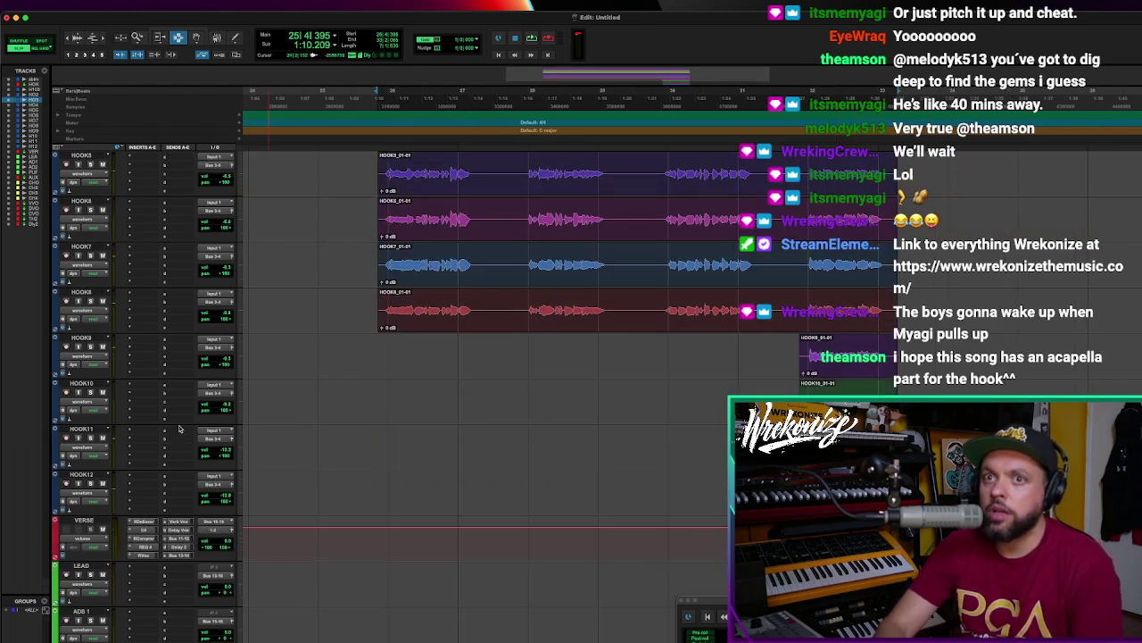
{"action": "left_click", "coordinate": [93, 469]}
{"action": "left_click", "coordinate": [65, 479]}
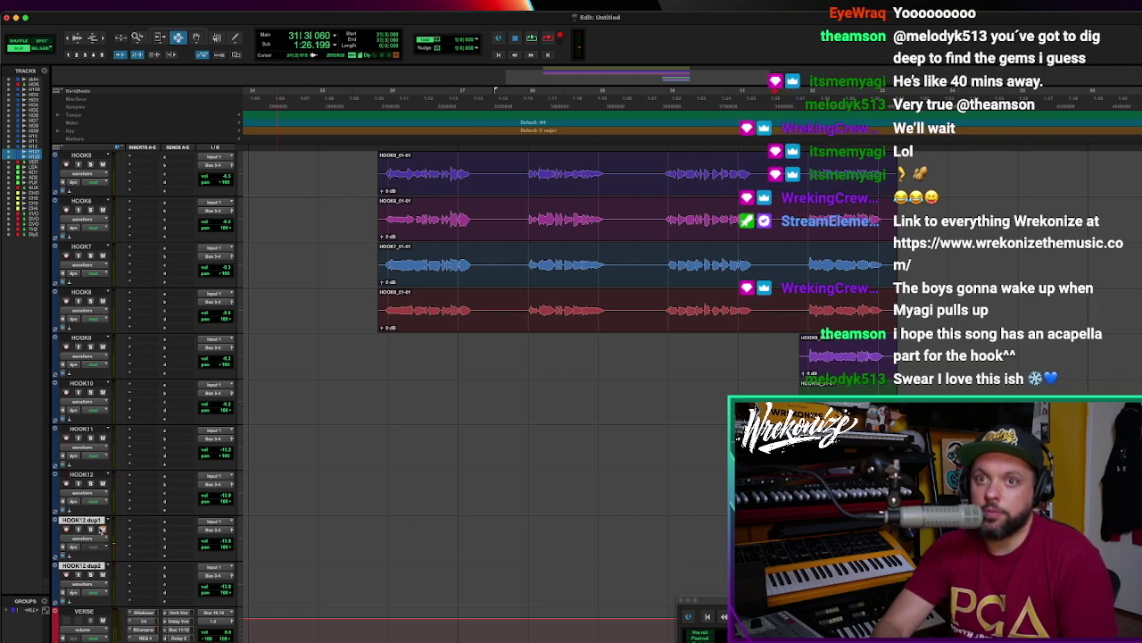
{"action": "left_click", "coordinate": [103, 529]}
Rehearse the last hook line and record vocal takes of it from bar 31 on the two HOOK12 duplicate tracks
{"action": "key", "text": "space"}
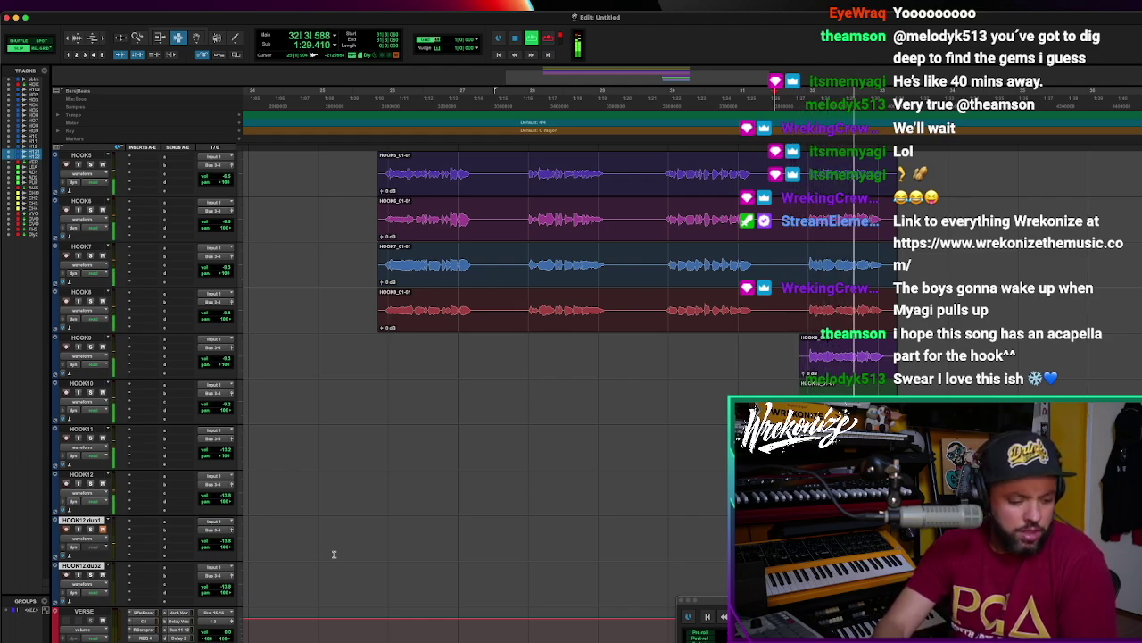
{"action": "key", "text": "space"}
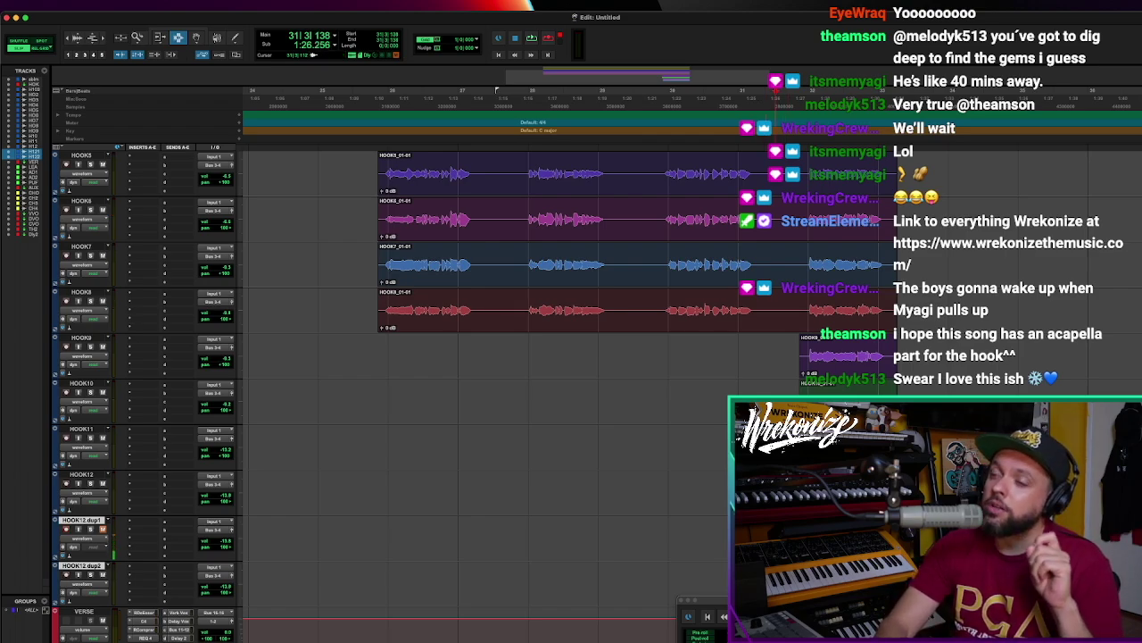
{"action": "key", "text": "space"}
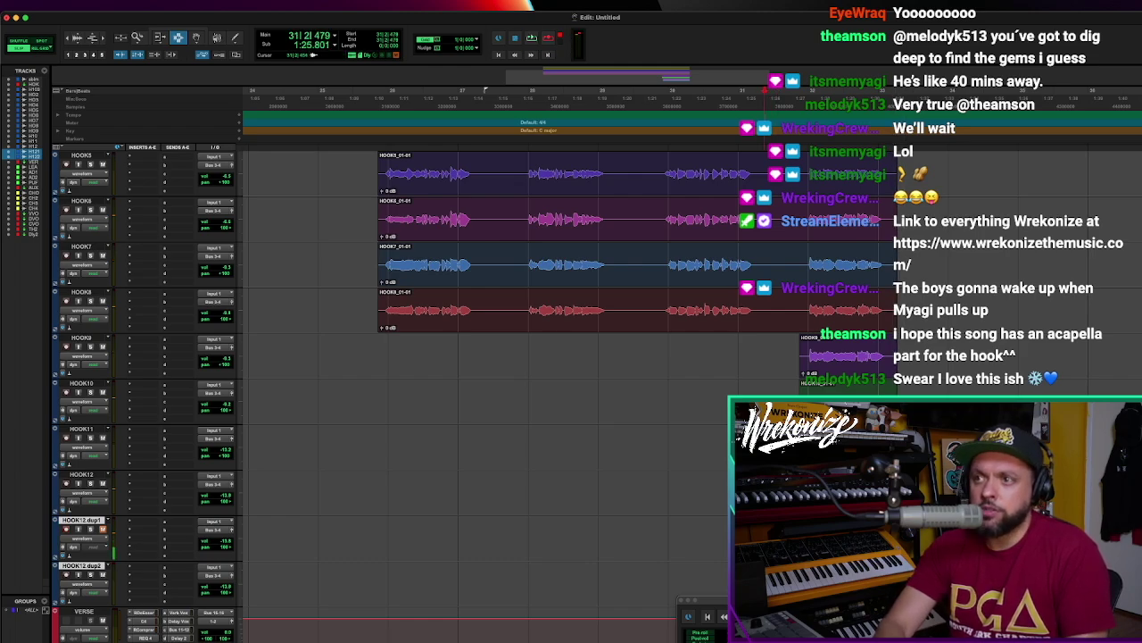
{"action": "key", "text": "space"}
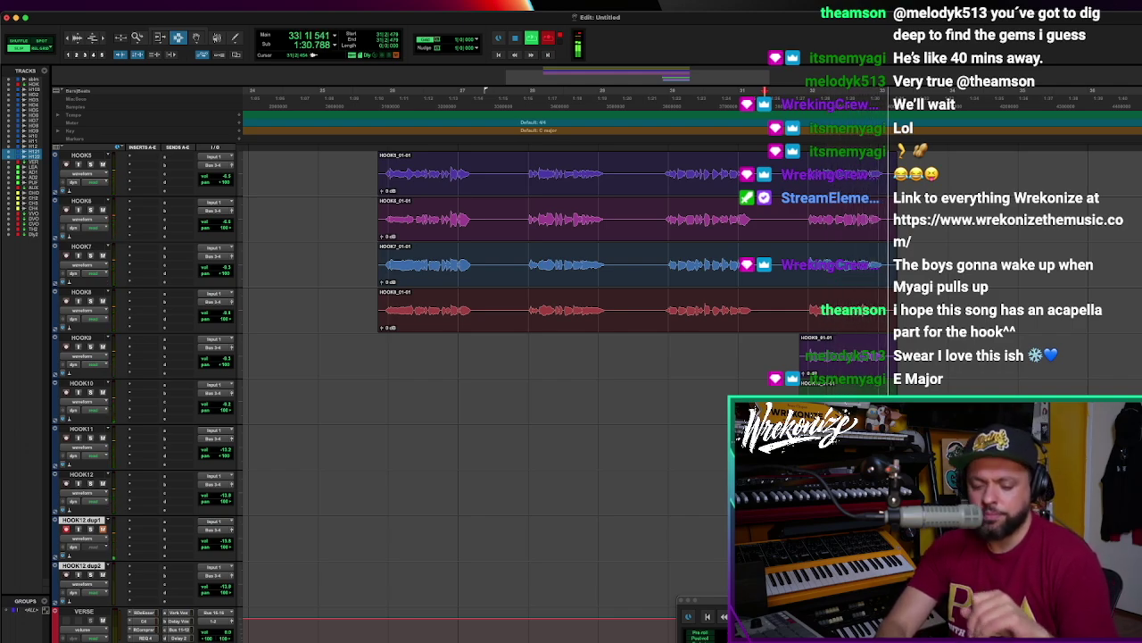
{"action": "key", "text": "space"}
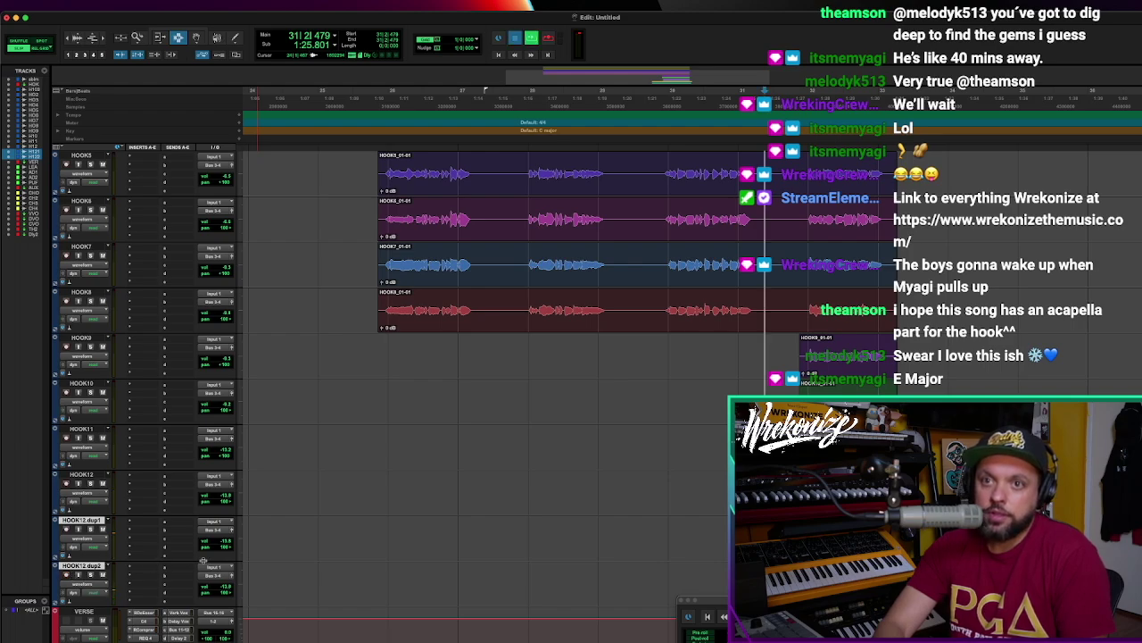
Balance the level of the HOOK12 duplicates in playback, and listen to the whole hook from bar 26
{"action": "key", "text": "space"}
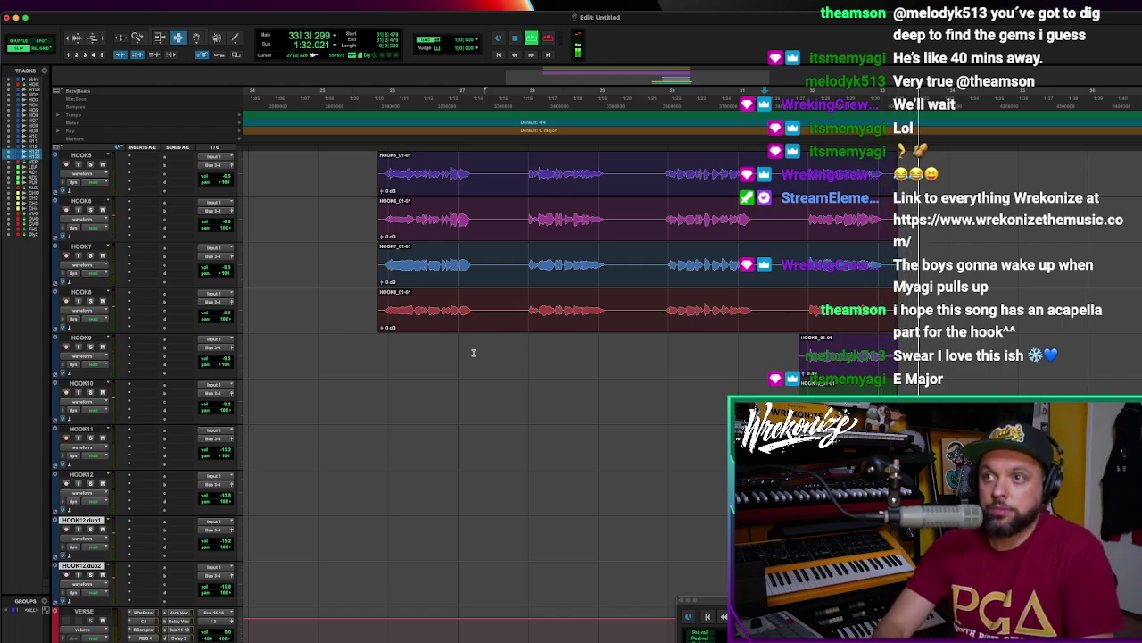
{"action": "key", "text": "space"}
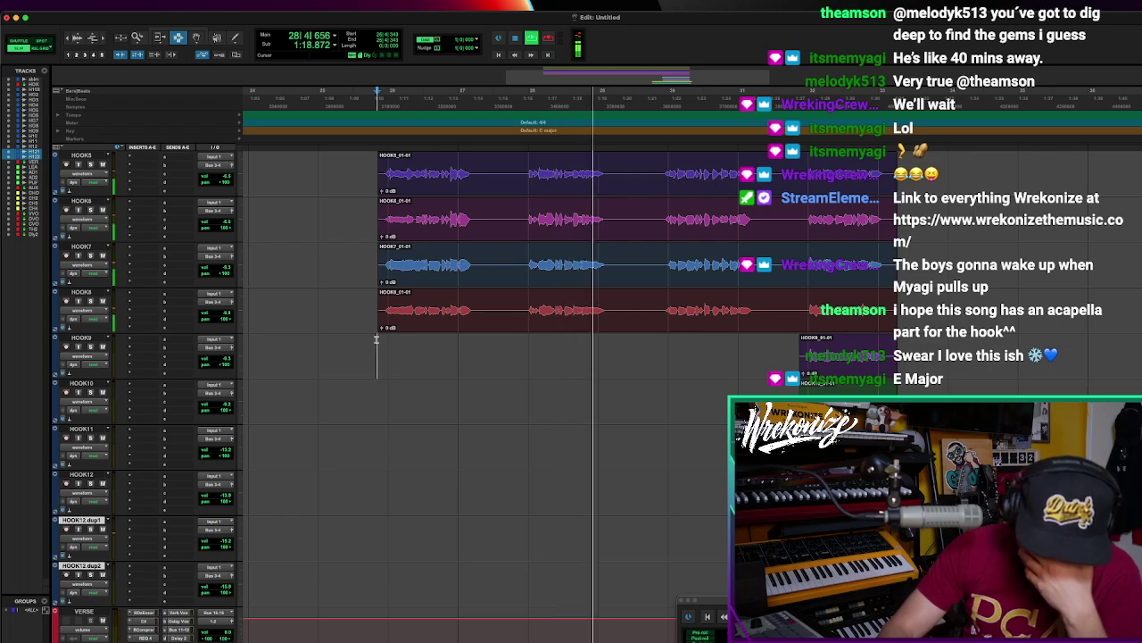
{"action": "left_click", "coordinate": [376, 340]}
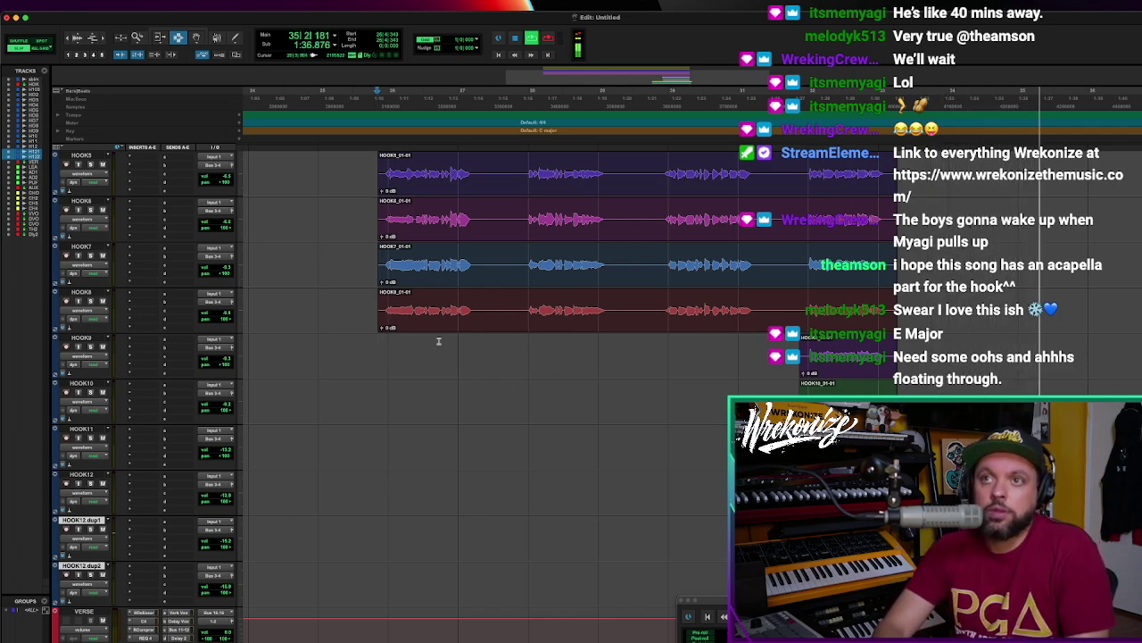
Trim the excess audio before and after the last-line takes on the lower hook tracks, down to the second HOOK12 duplicate
{"action": "left_click_drag", "start_coordinate": [696, 416], "coordinate": [765, 596]}
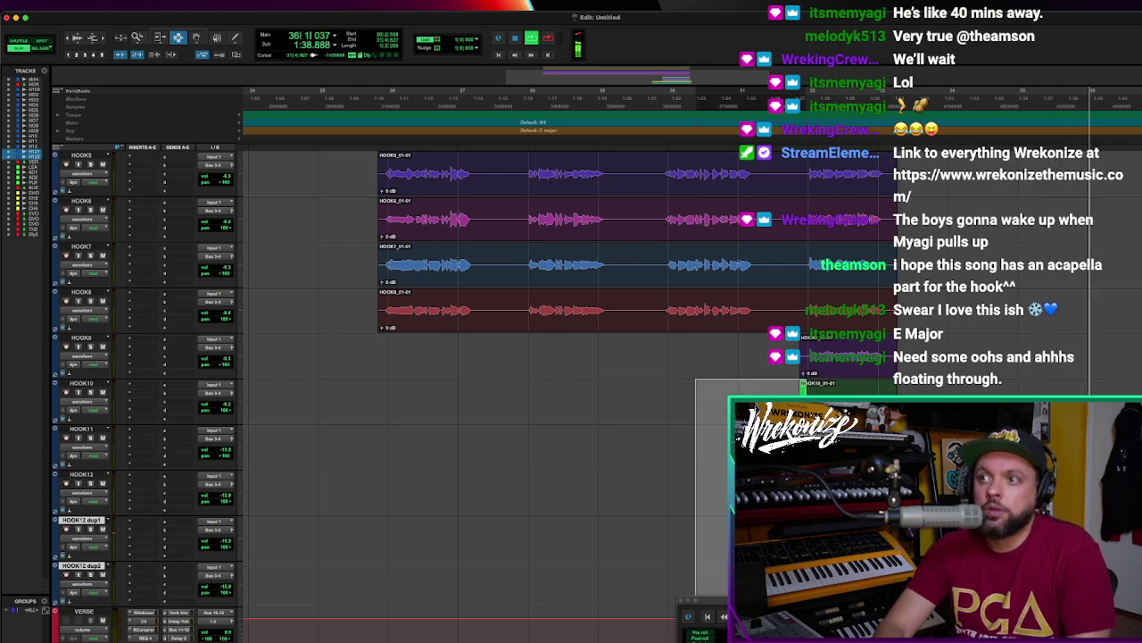
{"action": "key", "text": "Delete"}
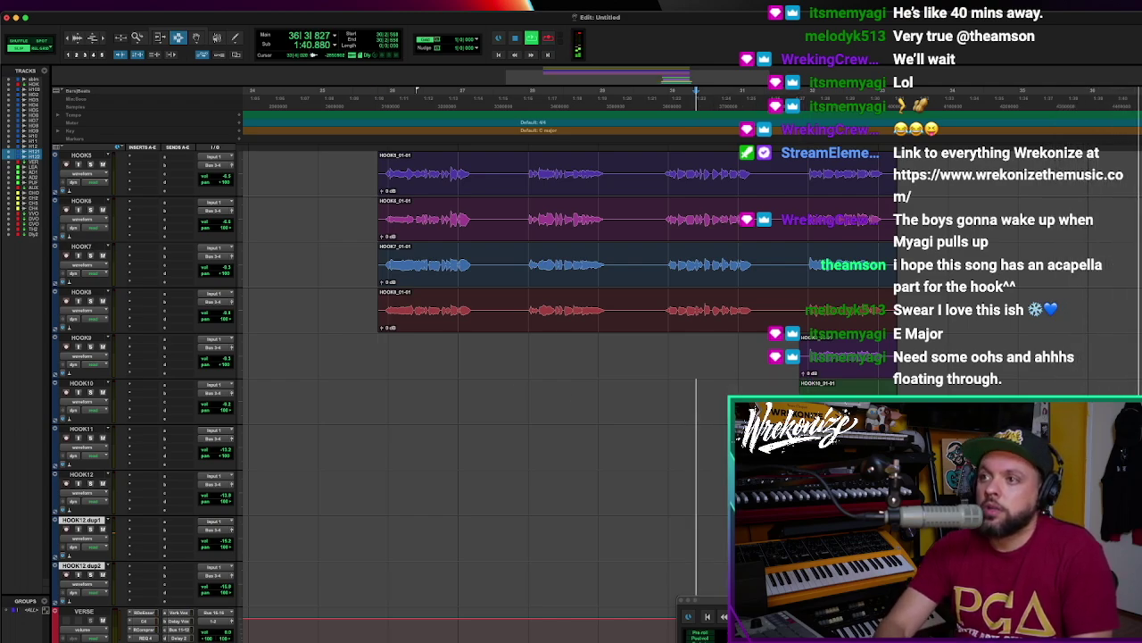
{"action": "scroll", "coordinate": [896, 207], "scroll_direction": "up", "scroll_amount": 5}
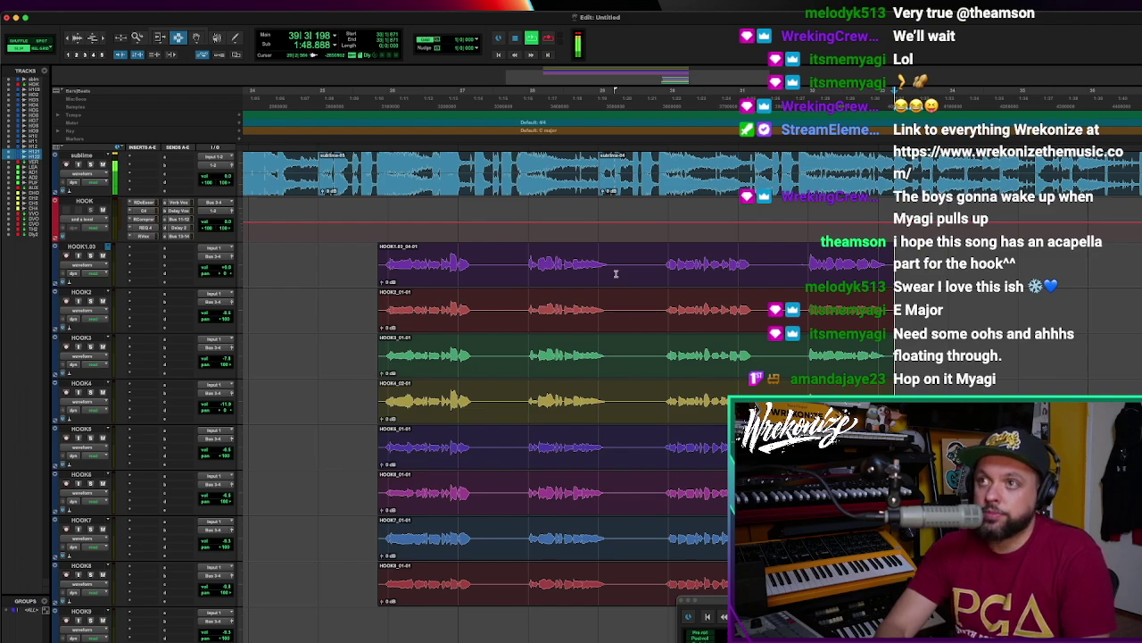
Play back the hook from just before bar 26 and review all the layered hook tracks over the beat
{"action": "scroll", "coordinate": [526, 263], "scroll_direction": "down", "scroll_amount": 3}
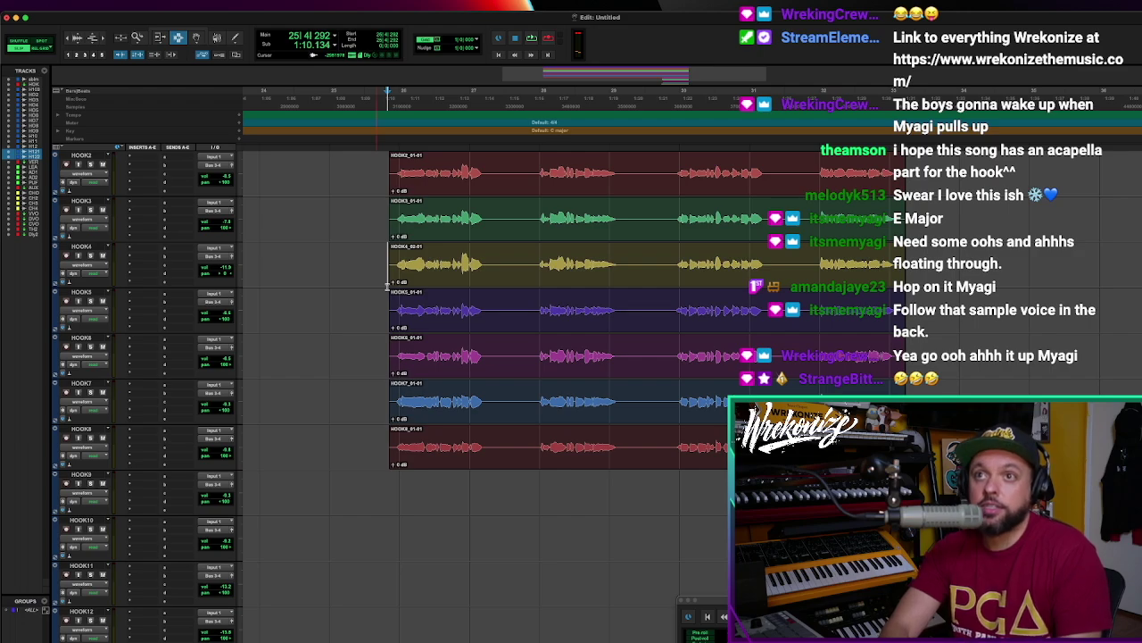
{"action": "key", "text": "space"}
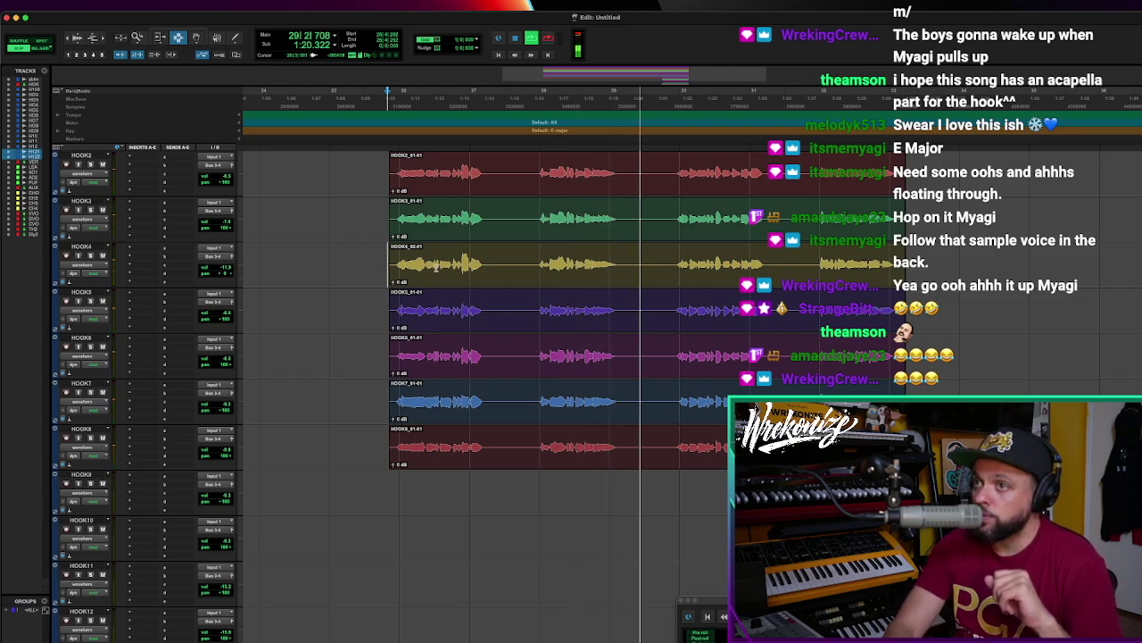
{"action": "scroll", "coordinate": [472, 338], "scroll_direction": "down", "scroll_amount": 5}
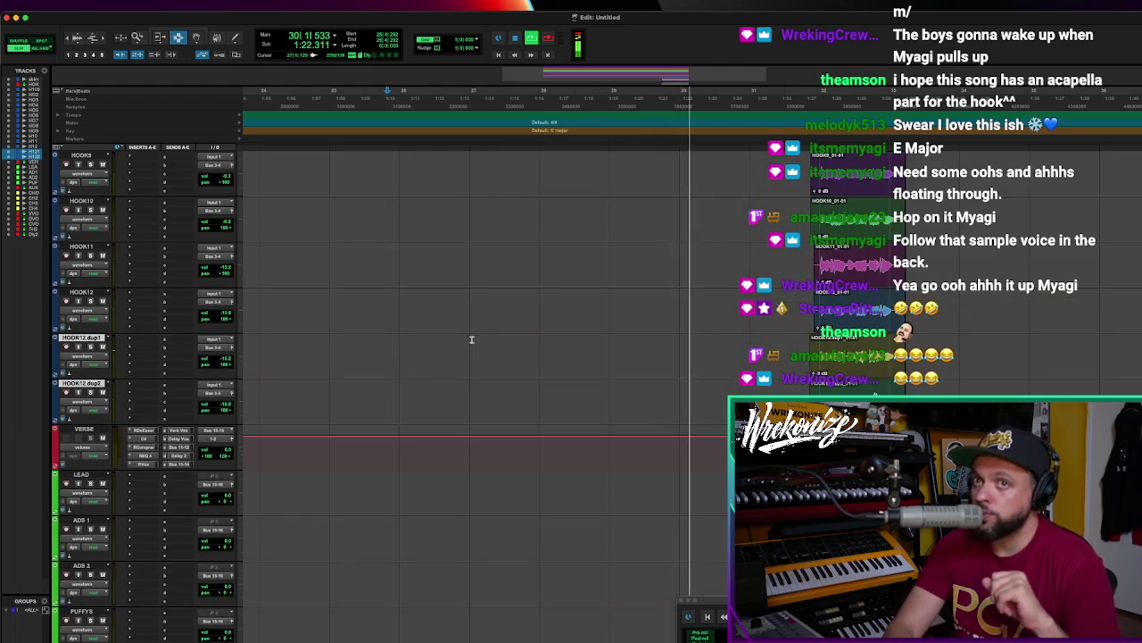
{"action": "scroll", "coordinate": [472, 339], "scroll_direction": "up", "scroll_amount": 3}
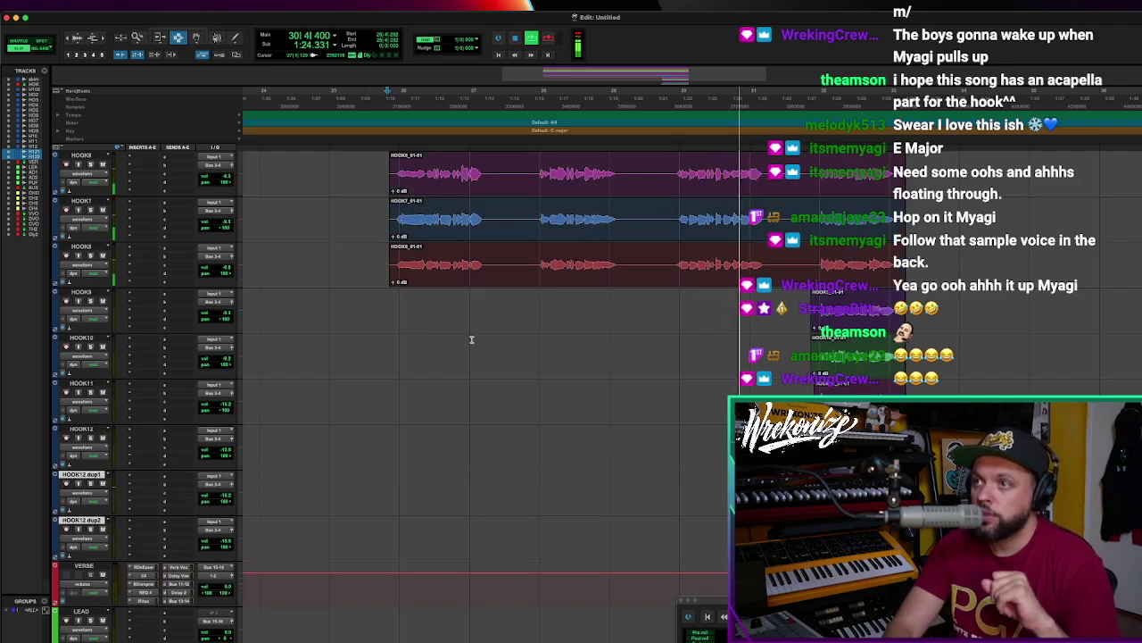
{"action": "scroll", "coordinate": [472, 339], "scroll_direction": "up", "scroll_amount": 1}
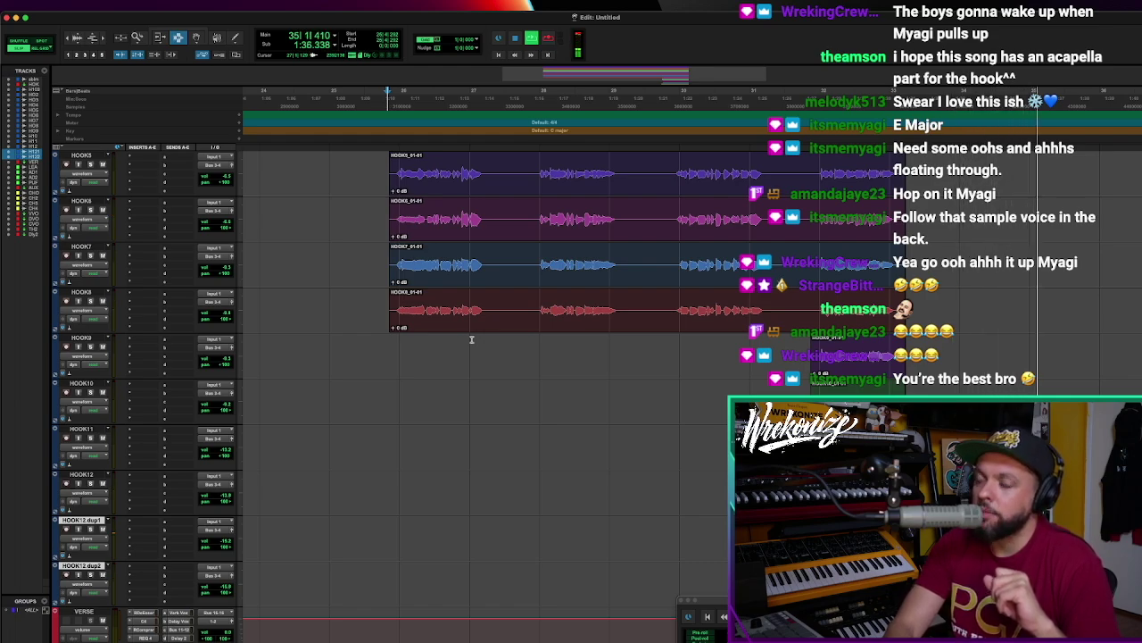
{"action": "scroll", "coordinate": [643, 394], "scroll_direction": "right", "scroll_amount": 2}
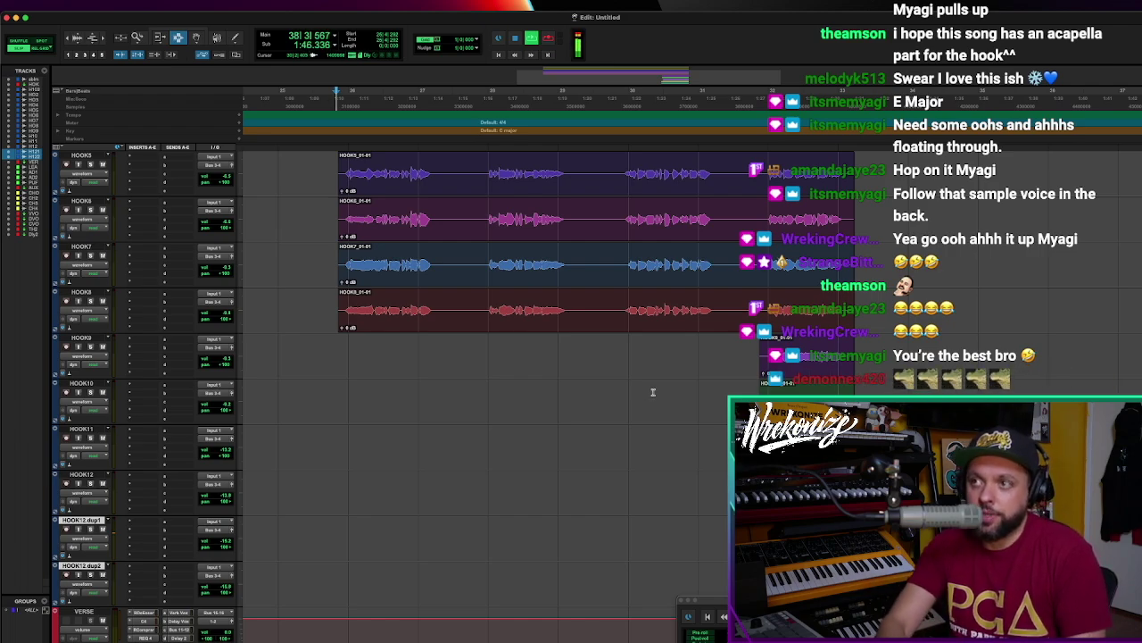
{"action": "scroll", "coordinate": [616, 366], "scroll_direction": "up", "scroll_amount": 5}
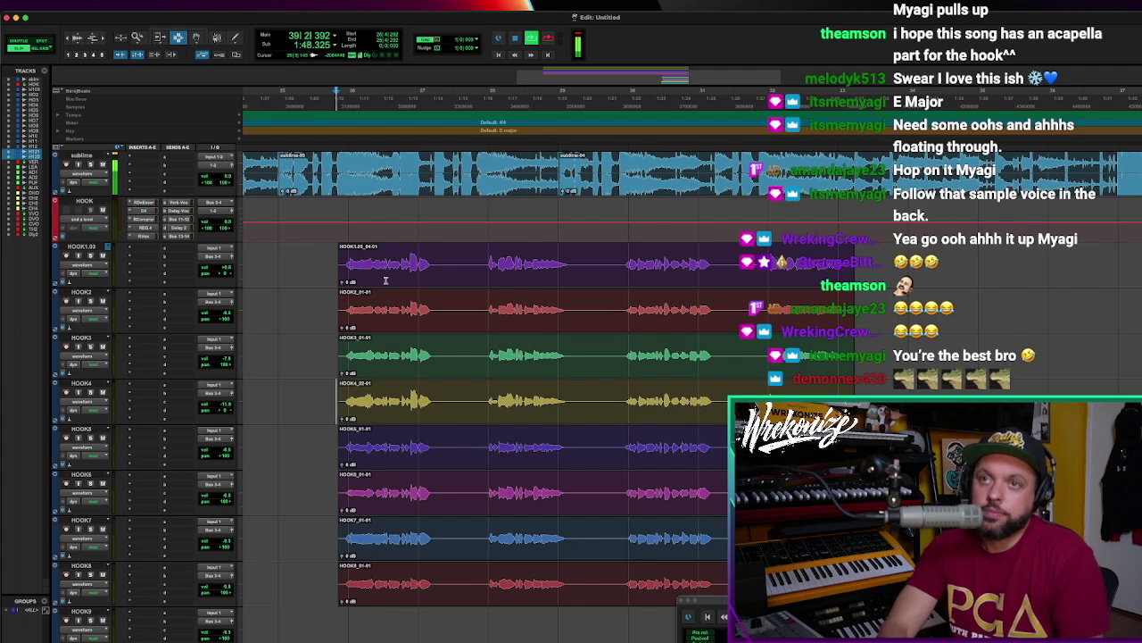
Look over the layered hook clips in the timeline, and play the song from the beginning to hear the whole arrangement
{"action": "key", "text": "r"}
{"action": "key", "text": "F5"}
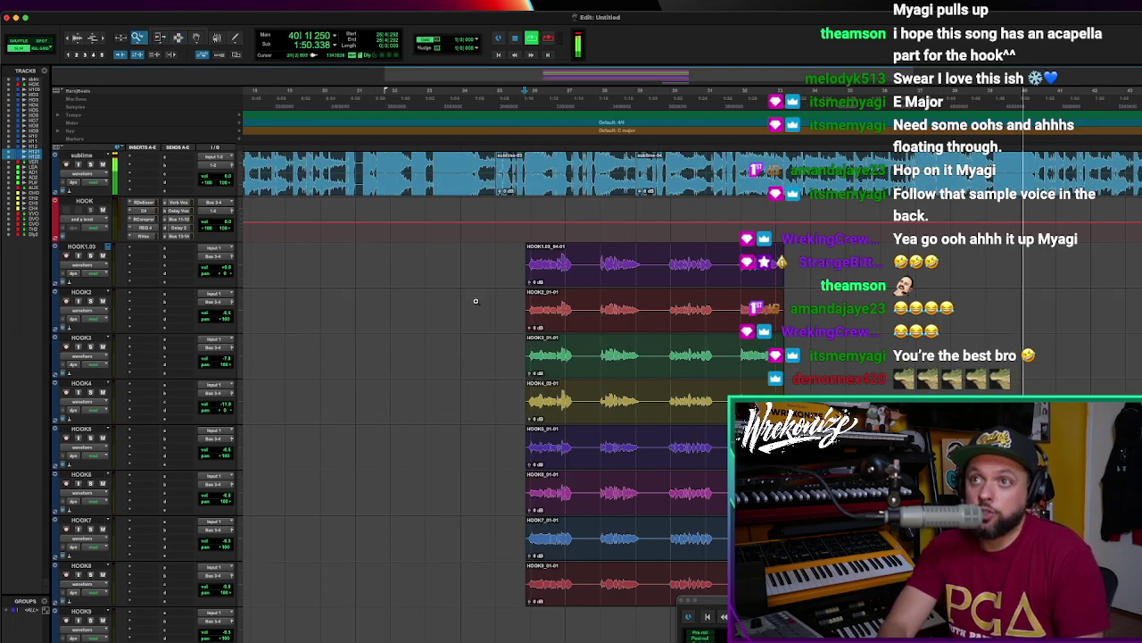
{"action": "left_click_drag", "start_coordinate": [487, 303], "coordinate": [823, 332]}
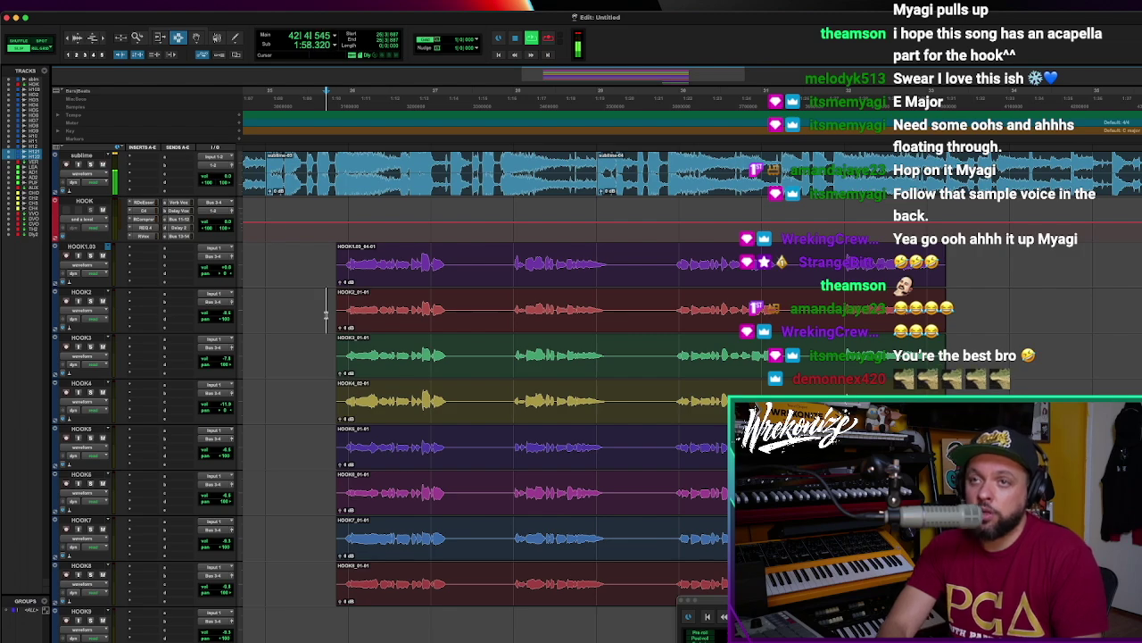
{"action": "key", "text": "Return"}
{"action": "key", "text": "space"}
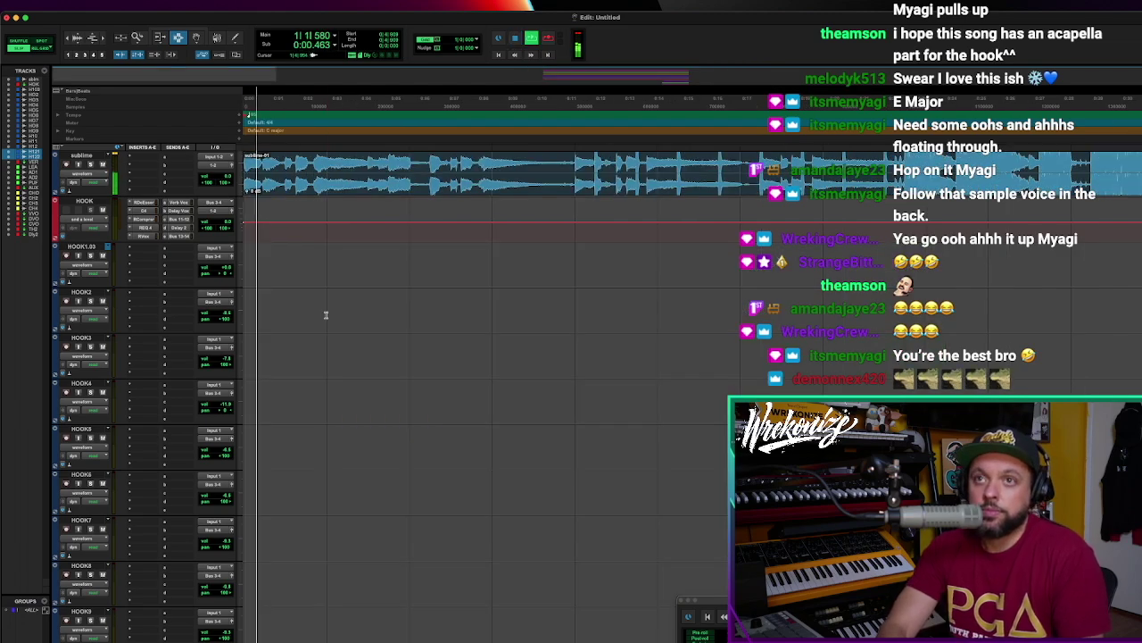
{"action": "key", "text": "r"}
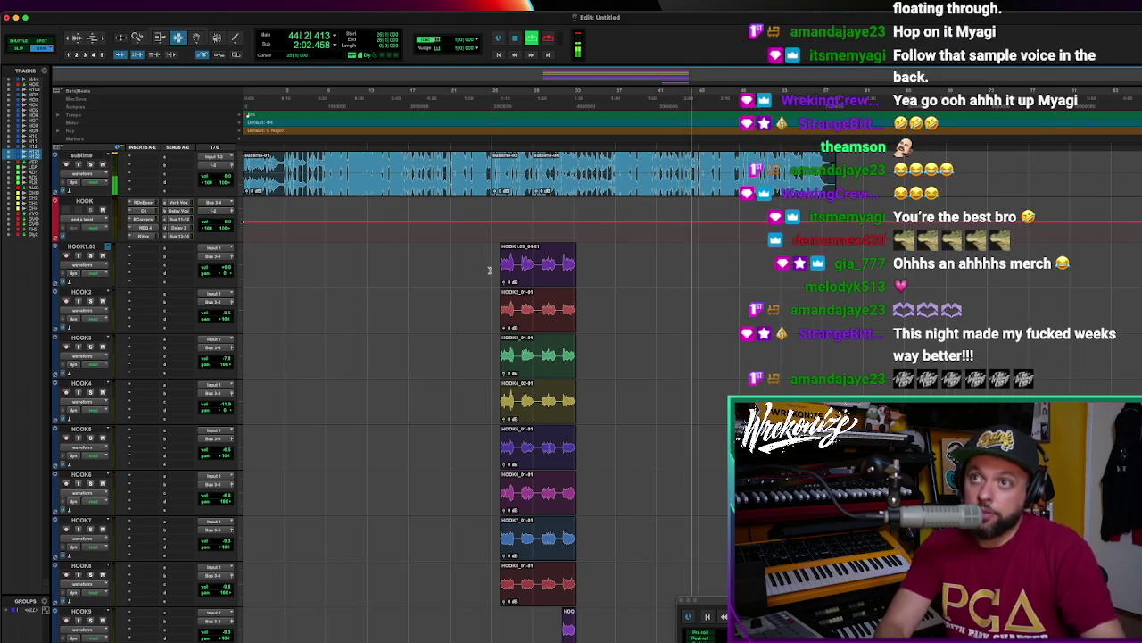
Duplicate the layered hook clips from about bar 26 to about bar 50, near the end of the beat, and stop playback
{"action": "left_click_drag", "start_coordinate": [490, 268], "coordinate": [737, 330]}
{"action": "scroll", "coordinate": [694, 364], "scroll_direction": "up", "scroll_amount": 10}
{"action": "key", "text": "super+d"}
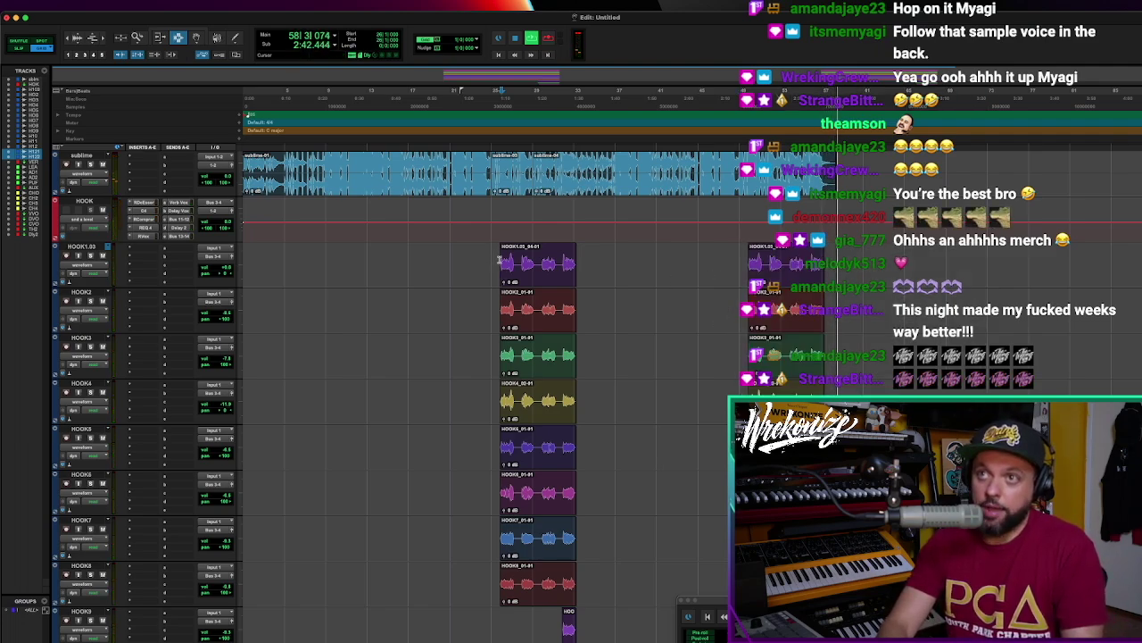
{"action": "key", "text": "space"}
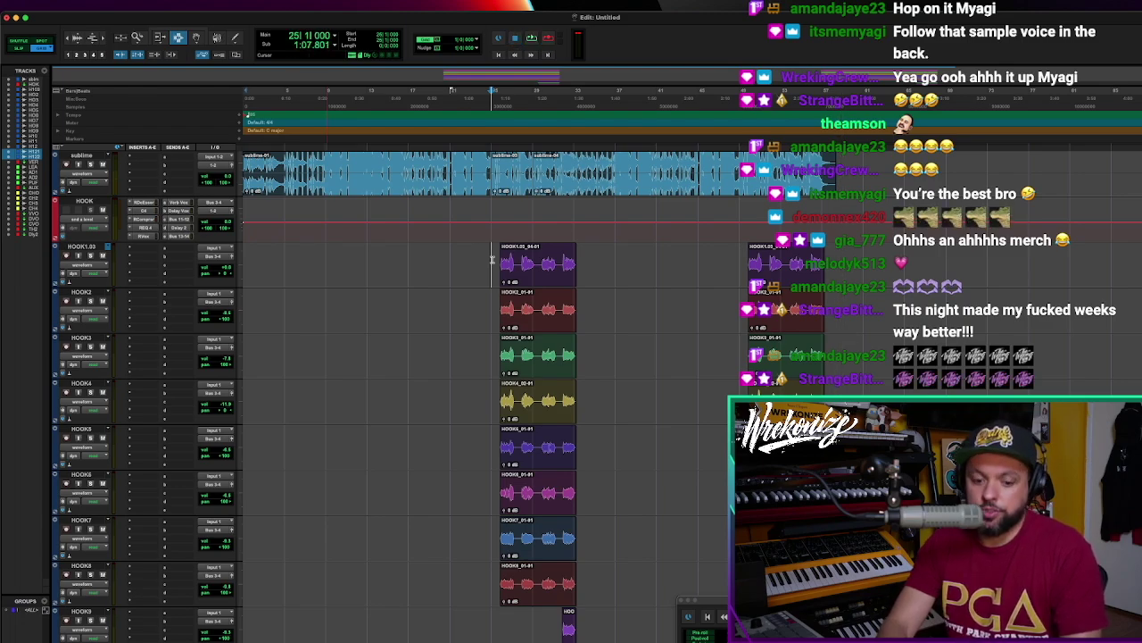